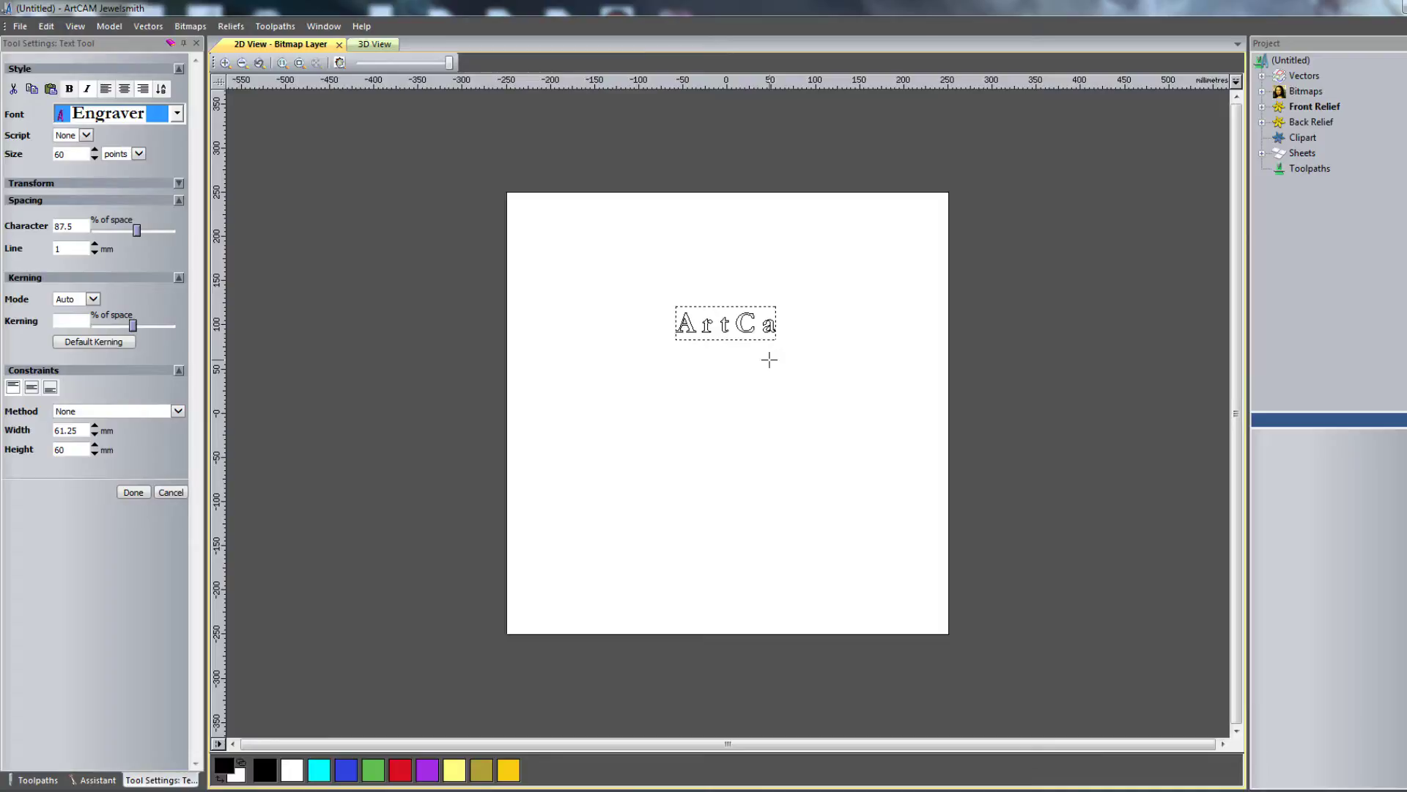
Step: Complete the text as "ArtCam and CNC 2016" and move it inside the page near its upper edge
text(m and CNC)
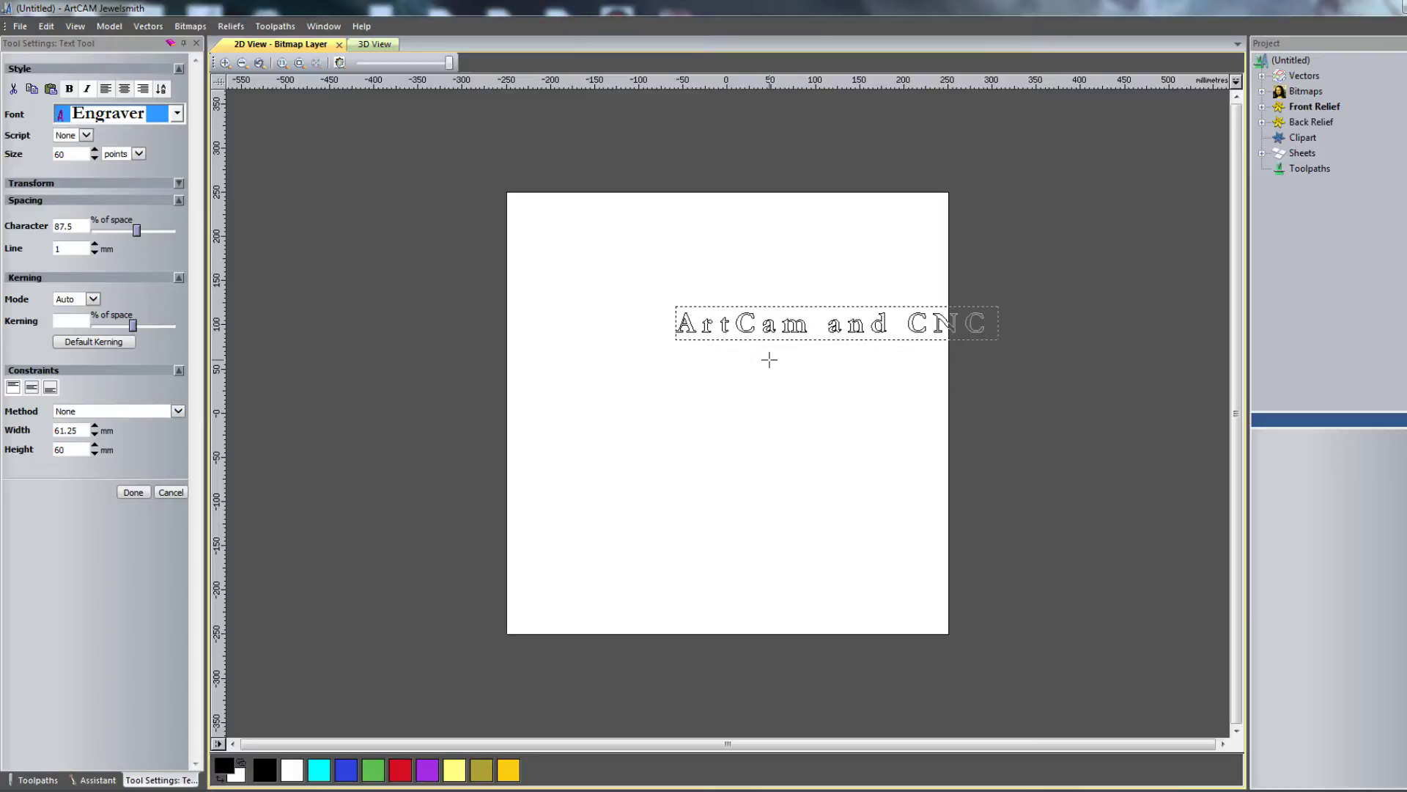
text( 2016)
key(Return)
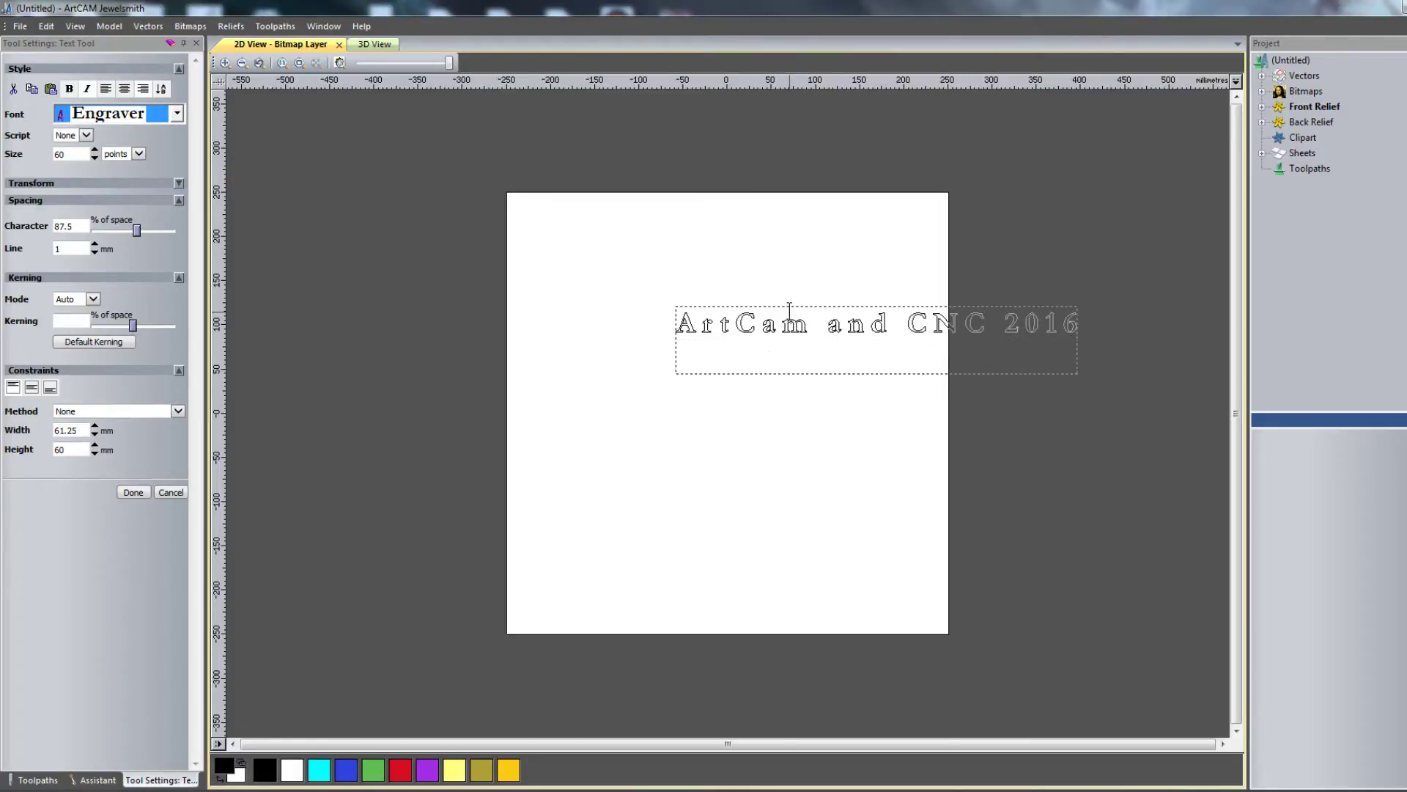
click(134, 492)
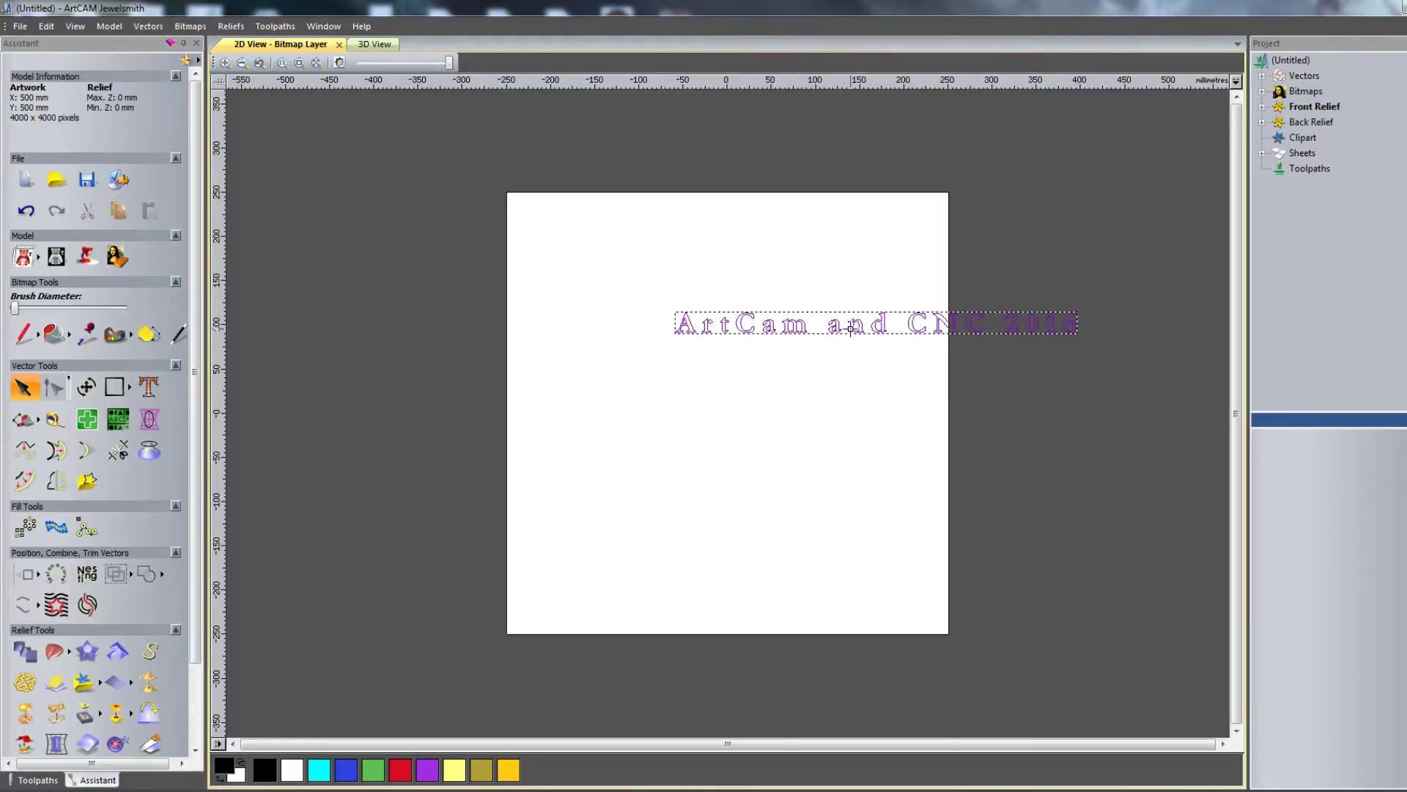
drag(849, 329, 702, 240)
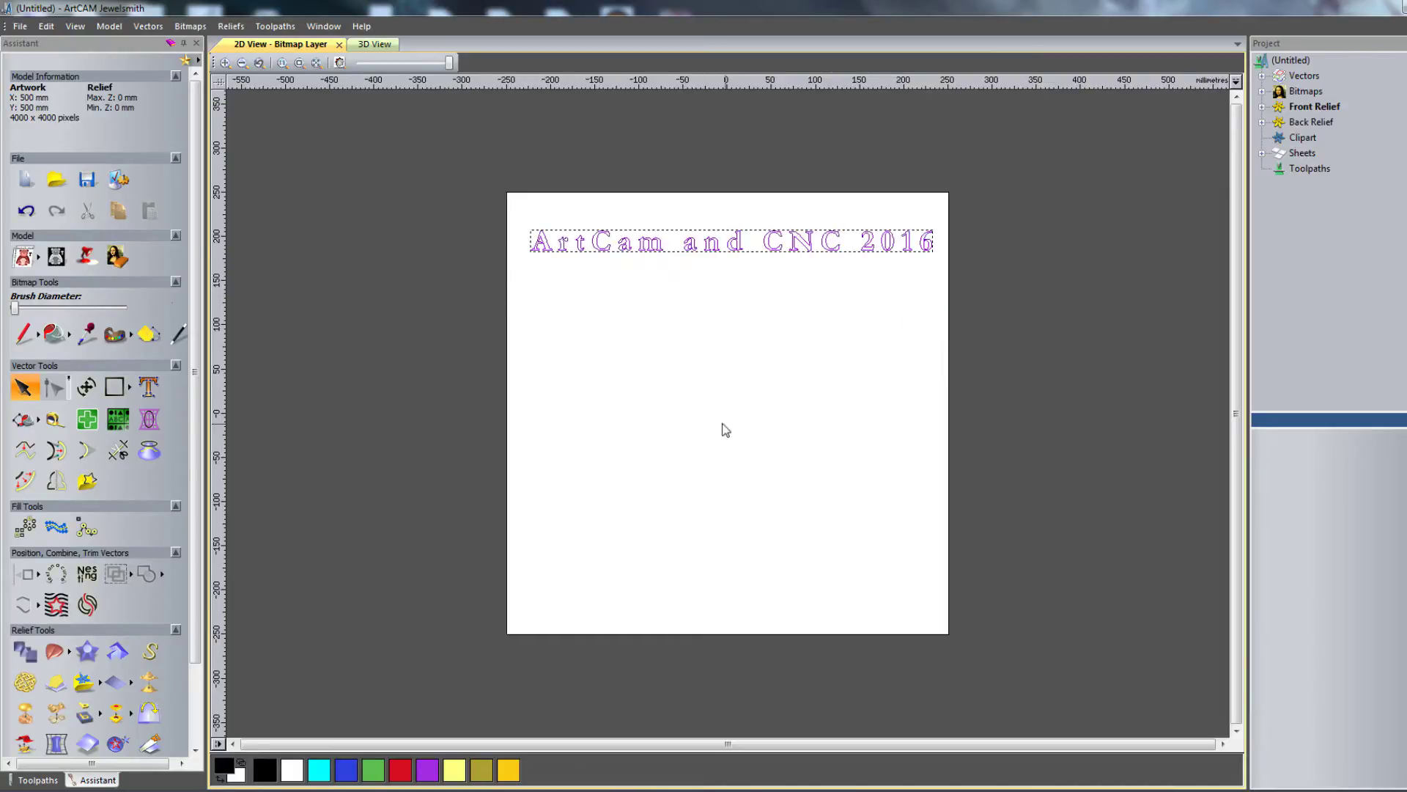
click(764, 429)
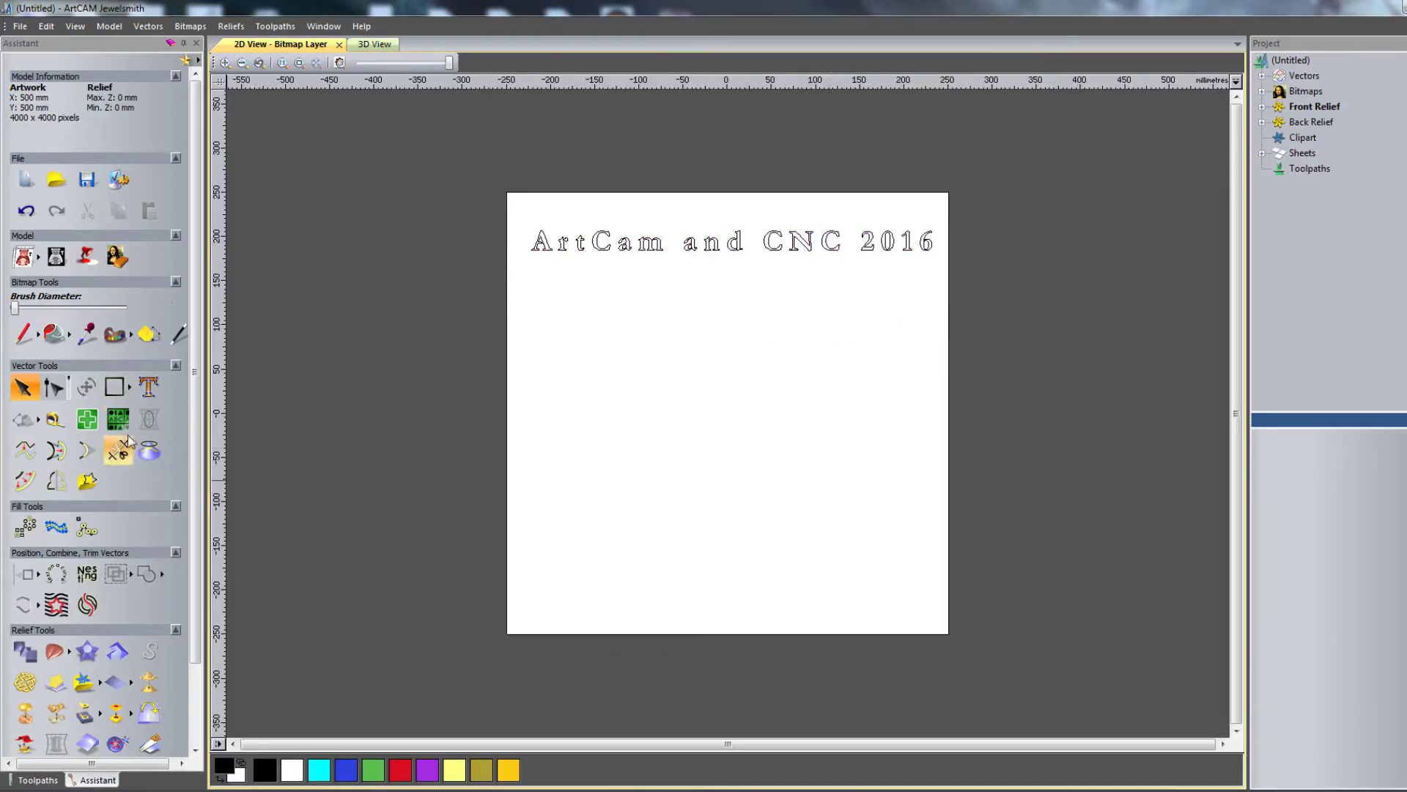
Step: Draw a circle about 375 mm in diameter around the page's middle, just below the text
click(130, 388)
click(174, 388)
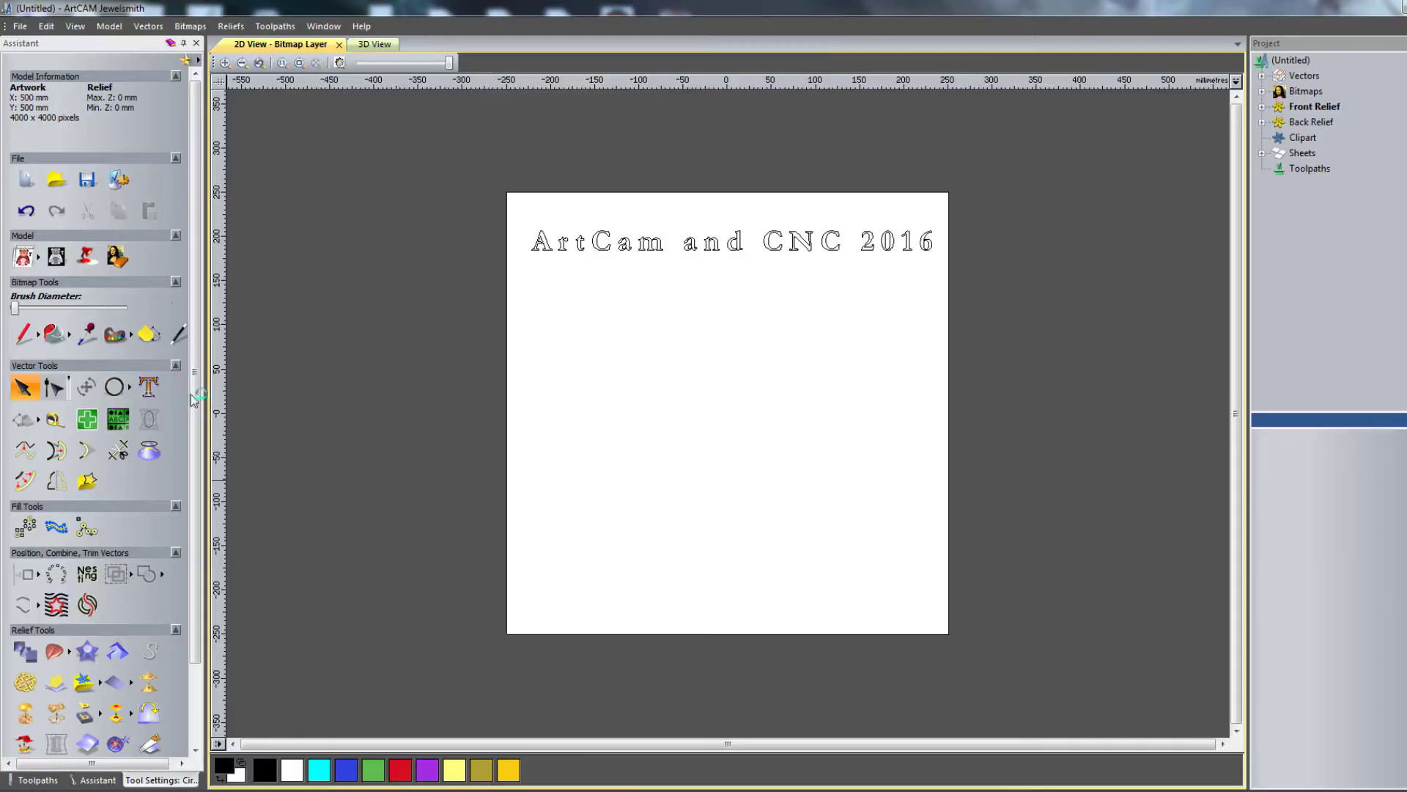
drag(723, 416, 813, 556)
key(Escape)
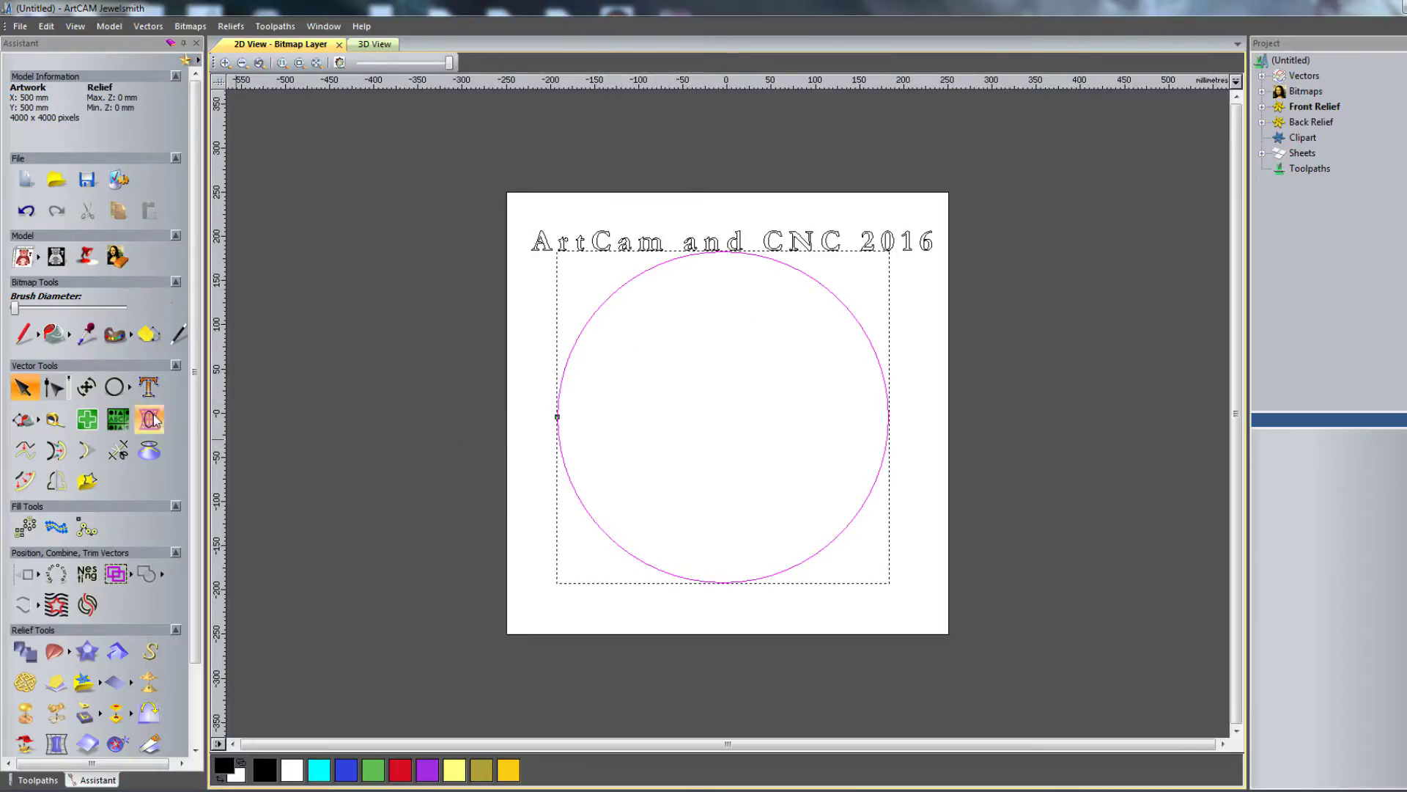
Step: Offset the circle inwards by 20 mm twice with sharp corners, keeping the original vectors
click(24, 481)
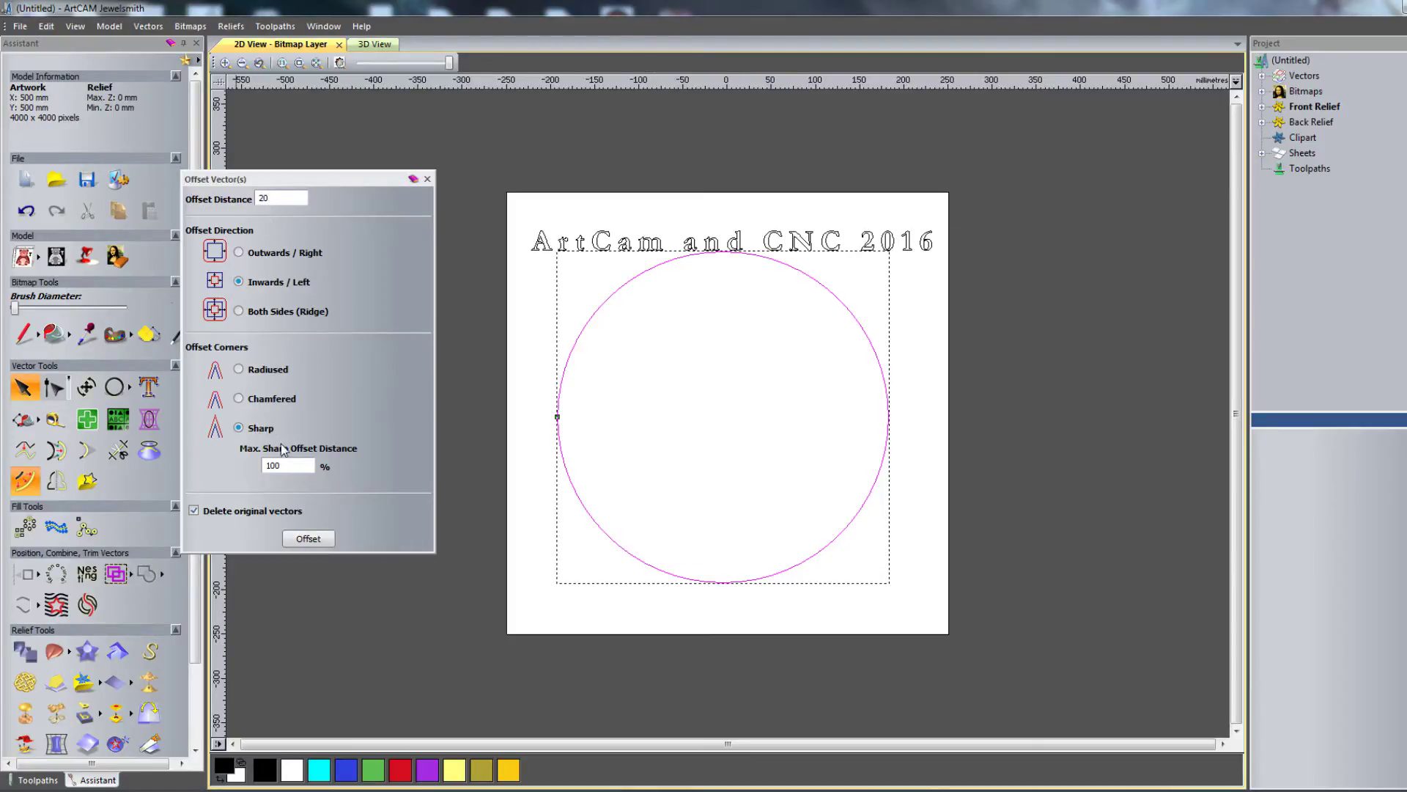
click(309, 539)
click(296, 540)
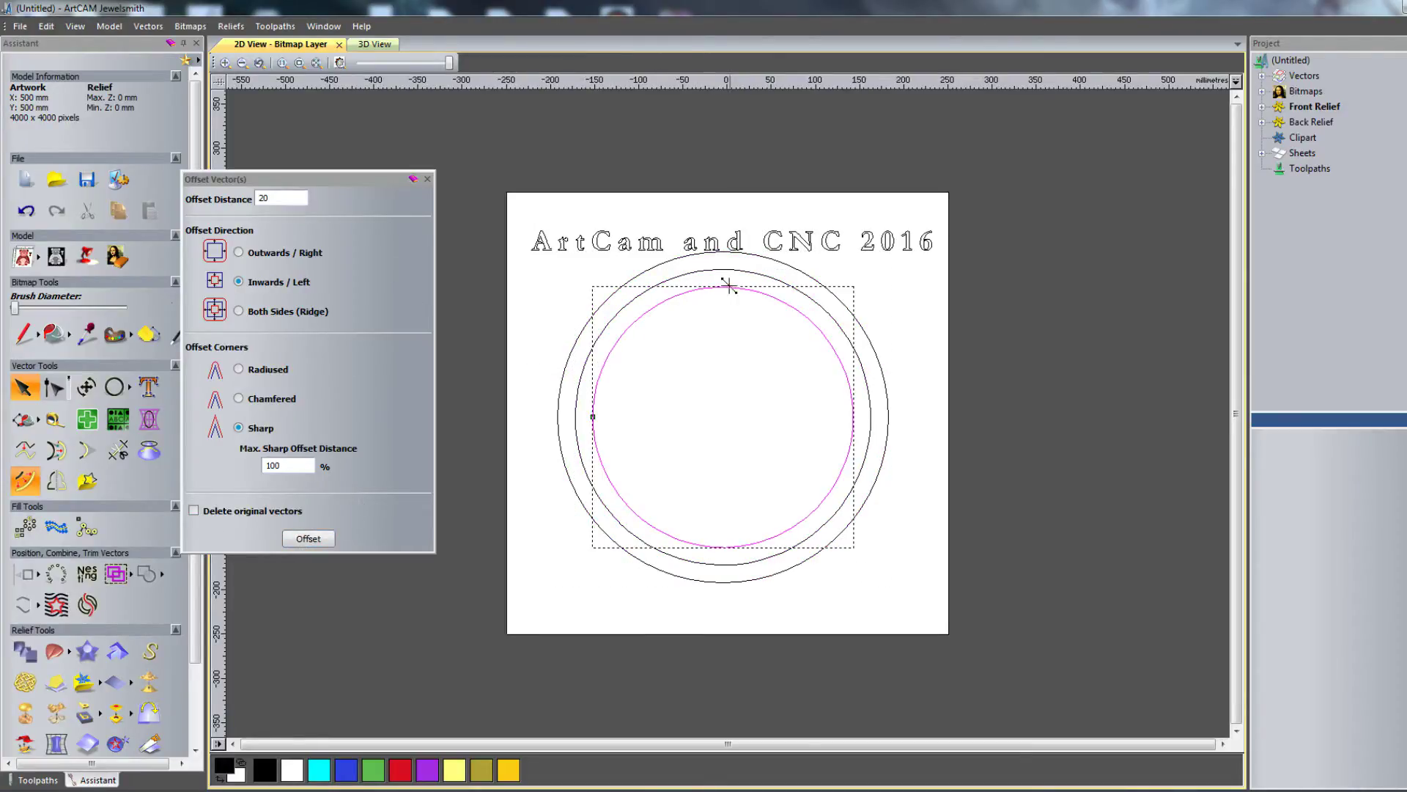
click(428, 179)
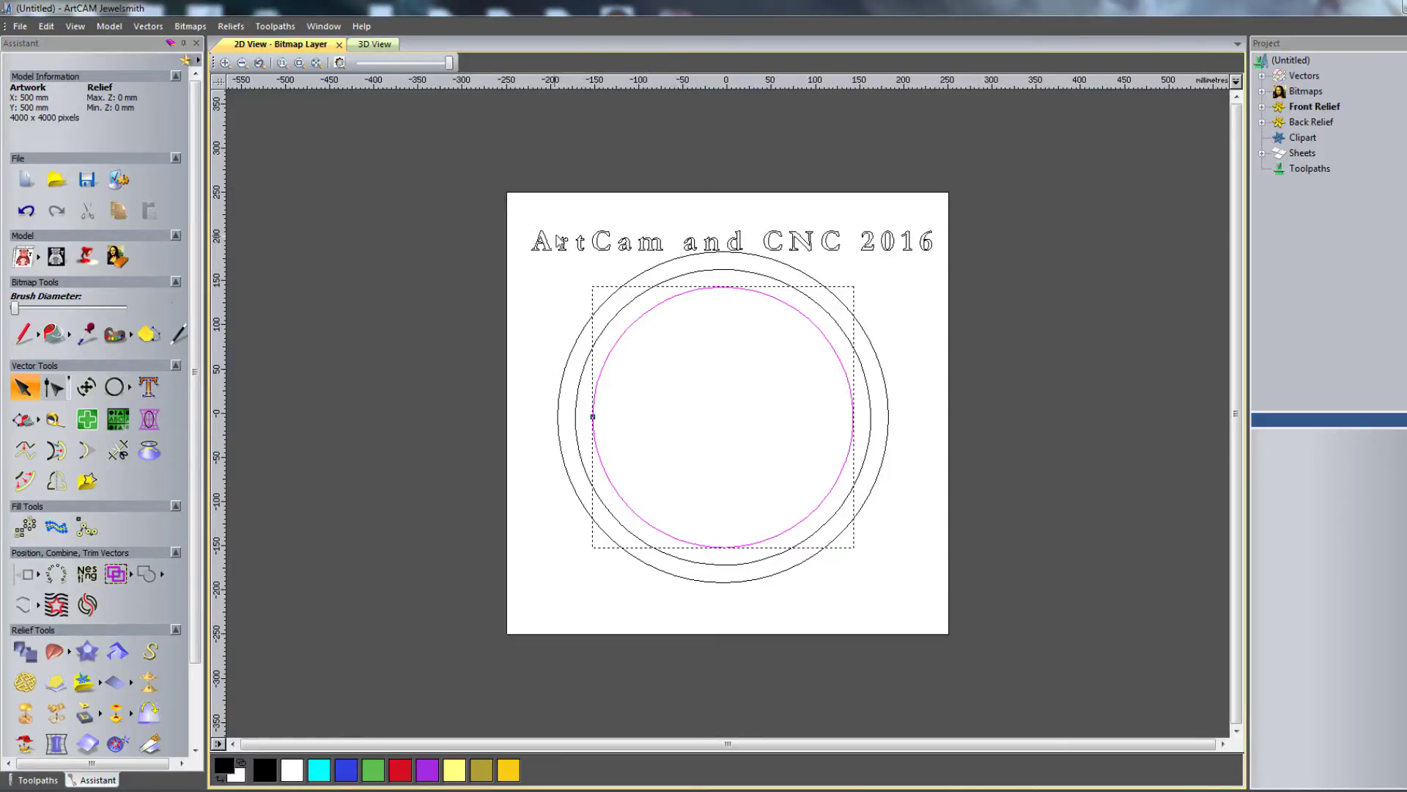
Step: Wrap the text around the innermost circle, using the text on other side option and the Below Line position
click(146, 389)
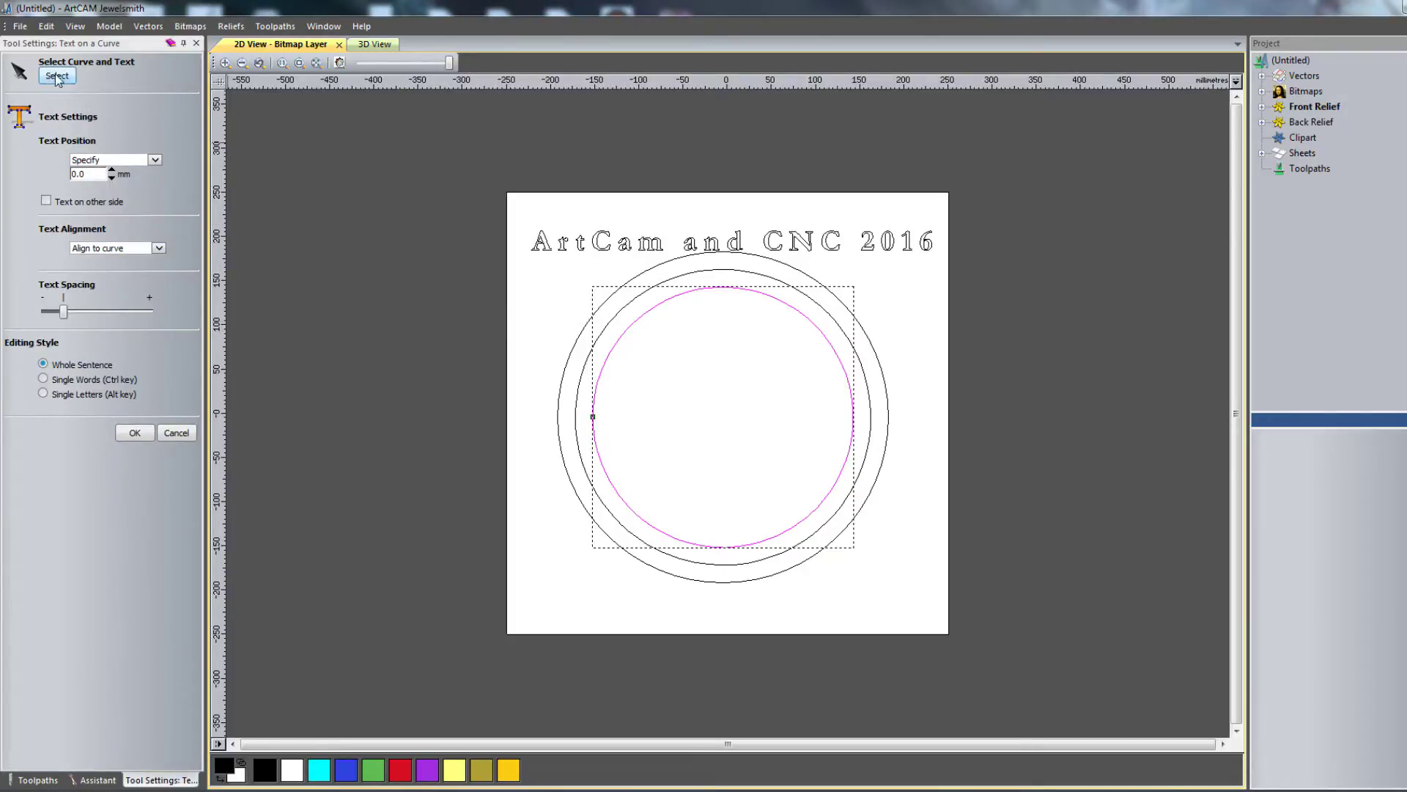
shift+click(602, 248)
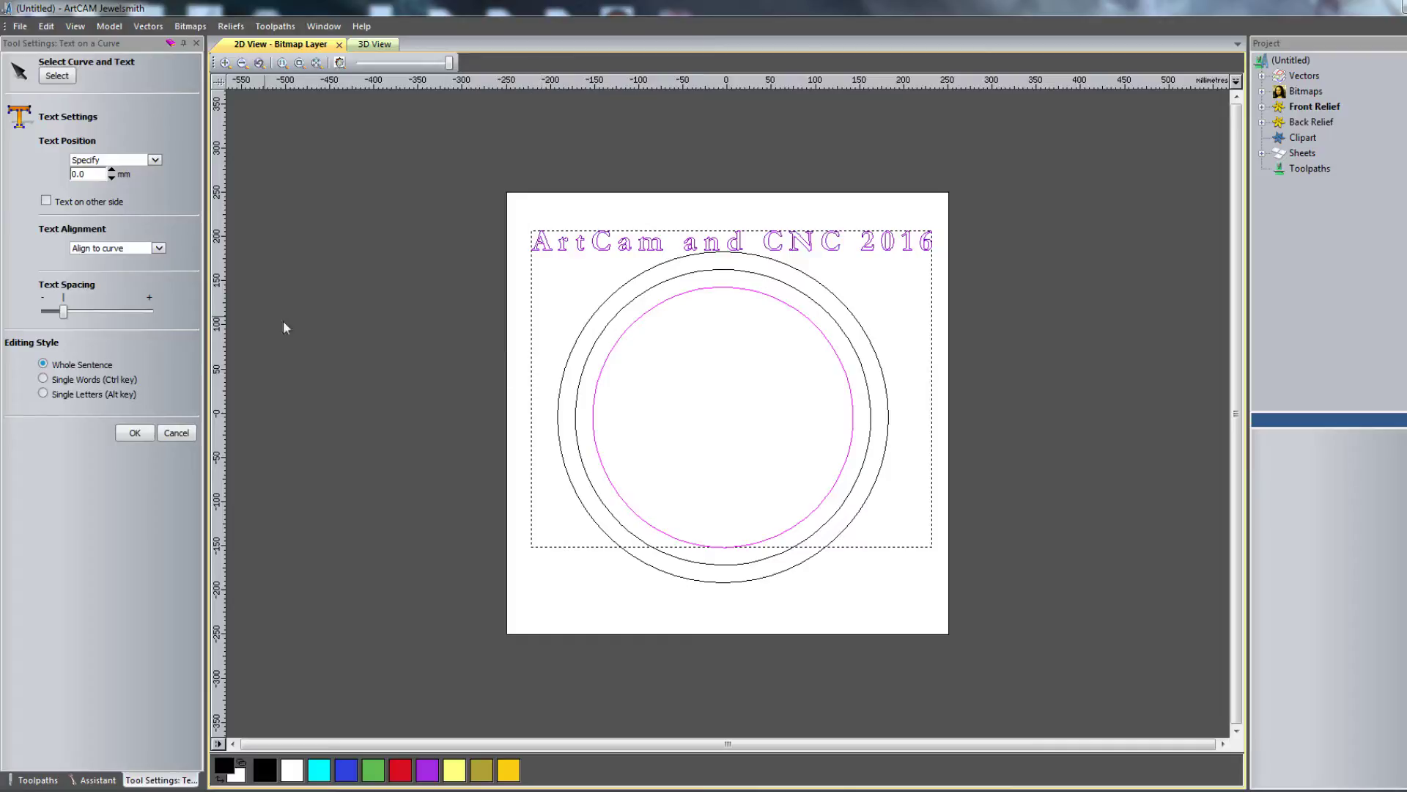
click(46, 201)
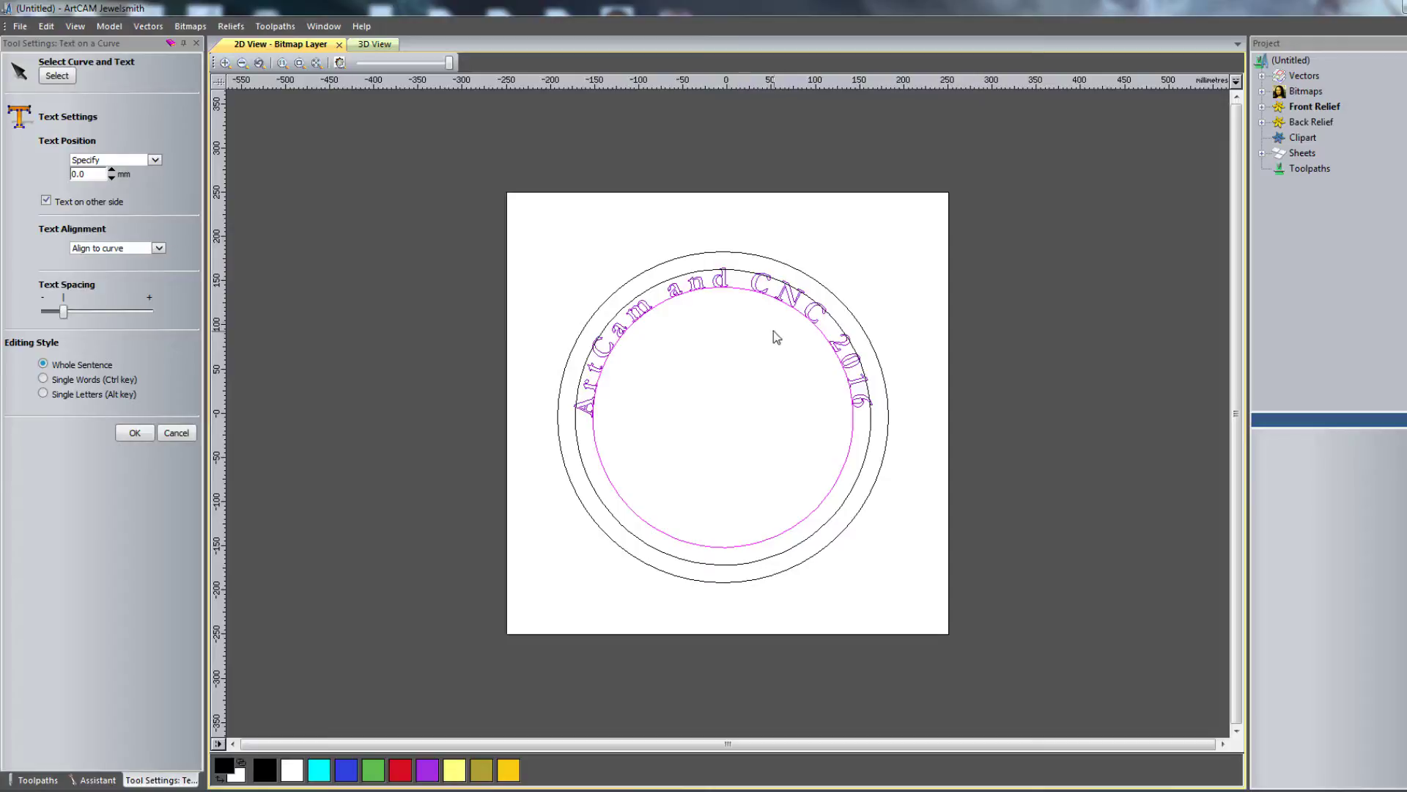
scroll(733, 323, up, 2)
scroll(513, 328, down, 3)
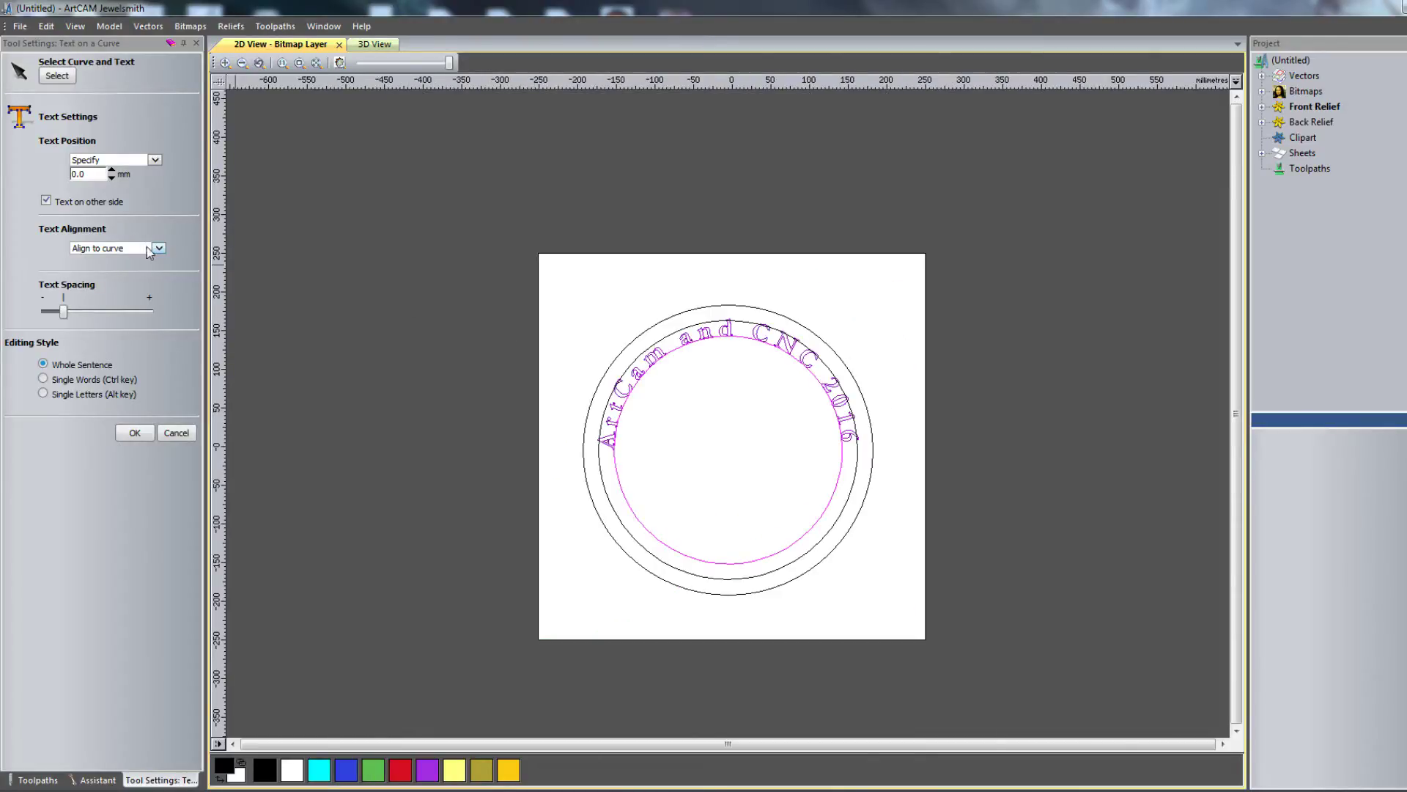
click(155, 161)
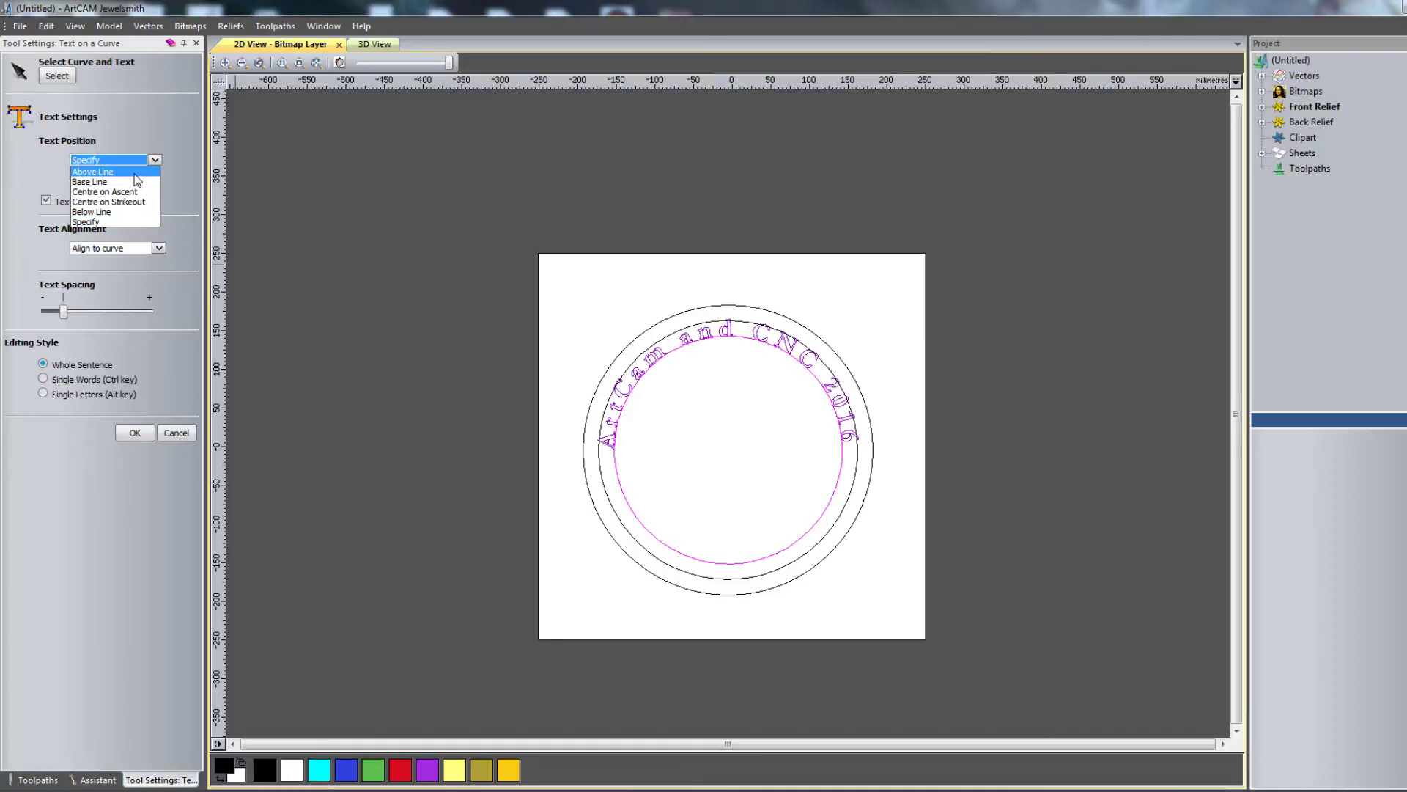
click(121, 212)
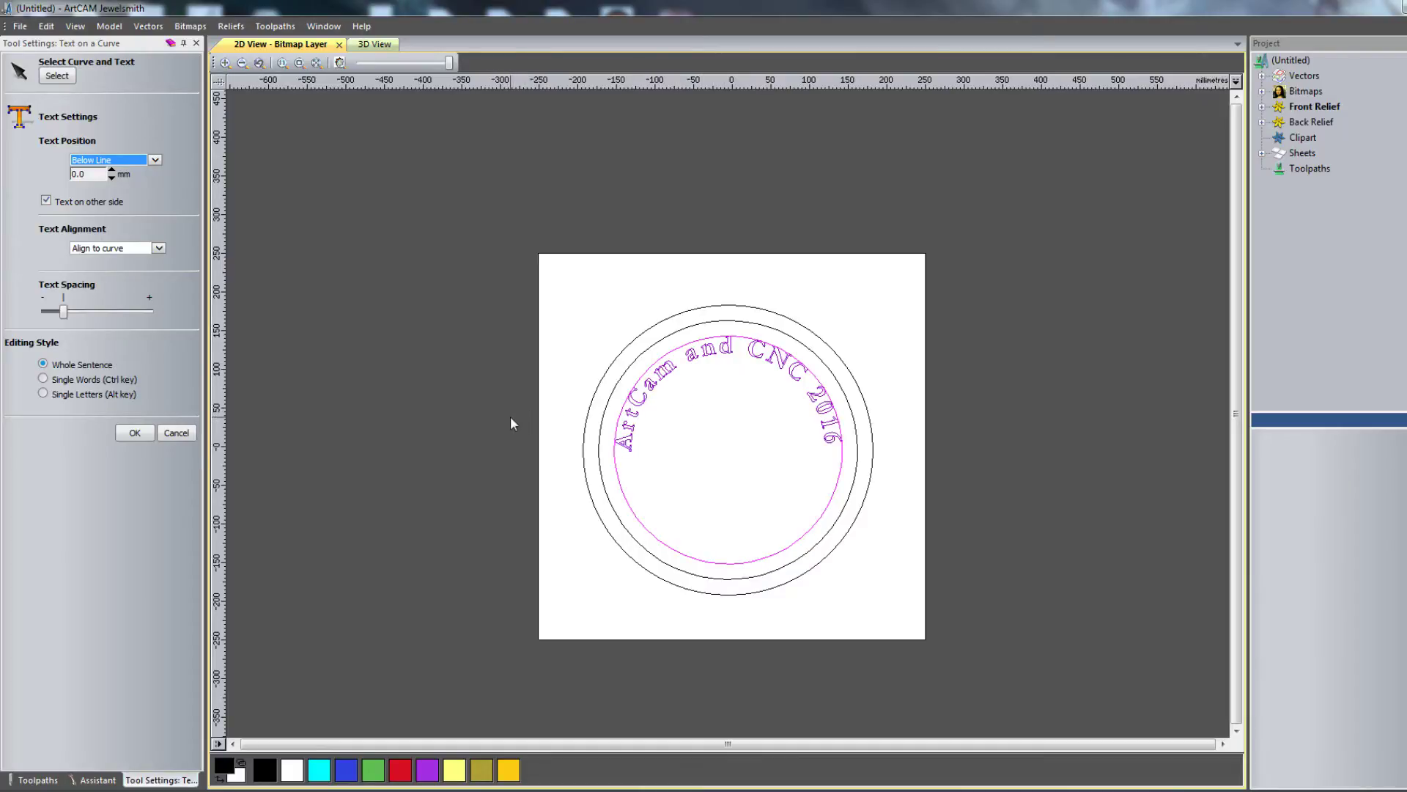
click(137, 432)
Step: Select all circles and the curved text and centre them together on the page
scroll(708, 425, up, 1)
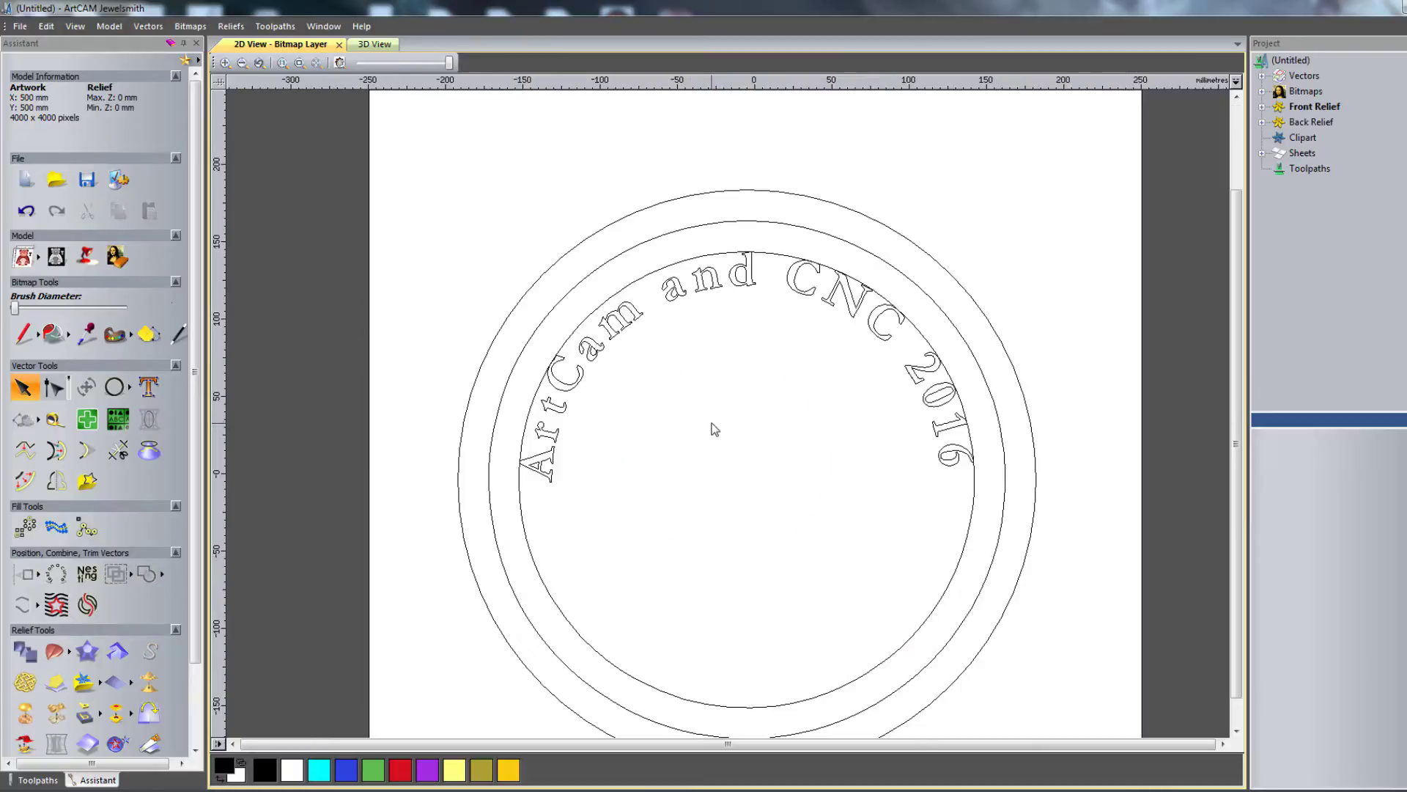
scroll(746, 427, down, 1)
drag(584, 270, 909, 627)
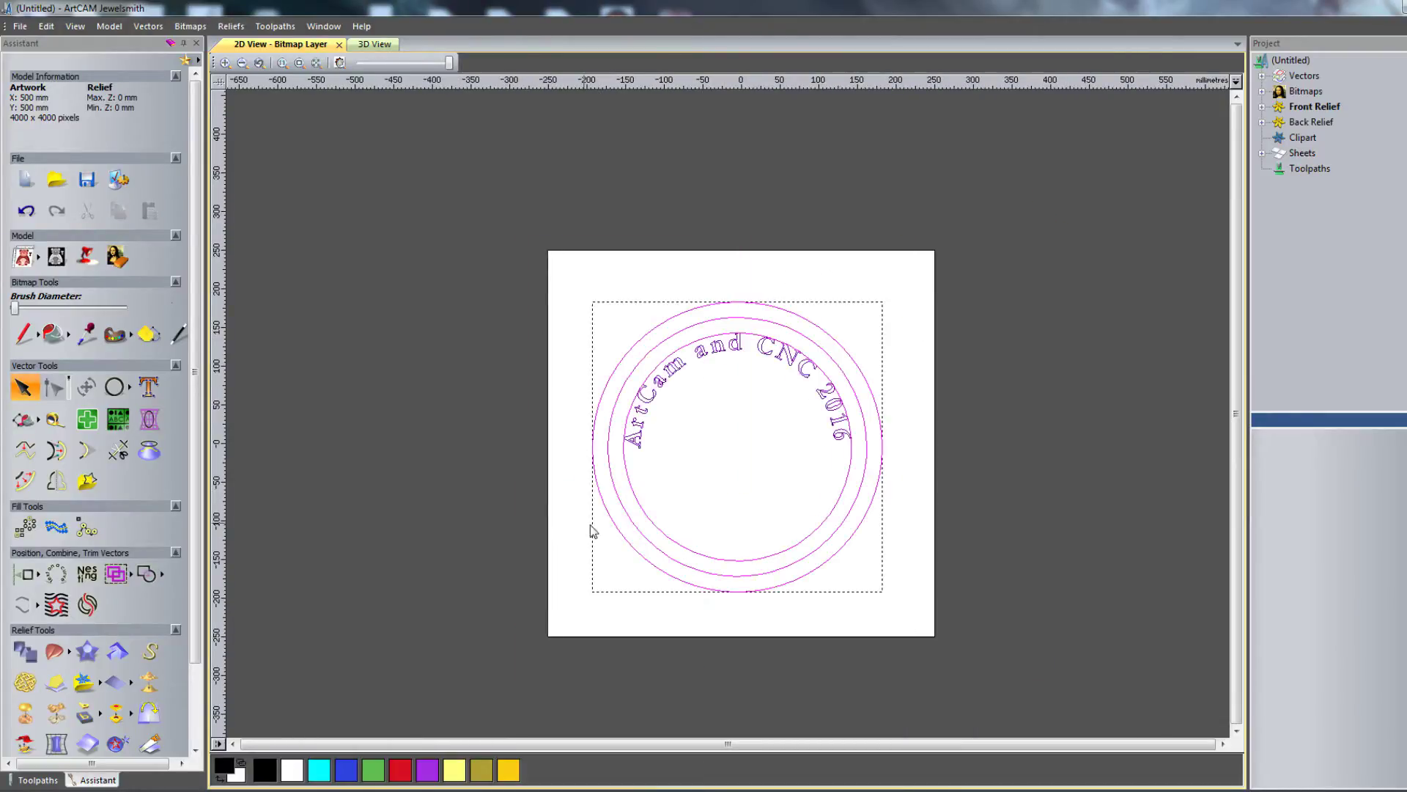
click(38, 576)
click(240, 574)
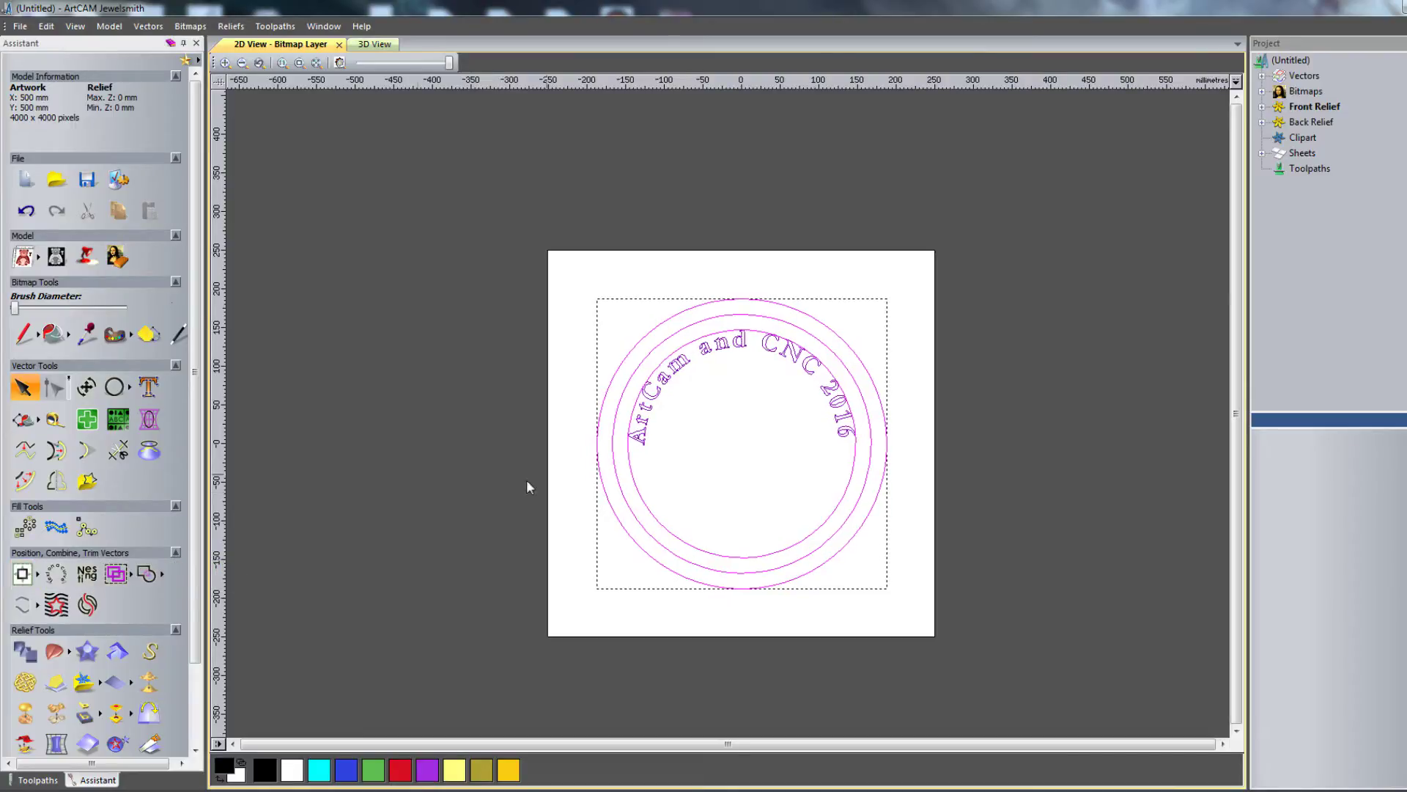
click(717, 457)
Step: Place a vertical and a horizontal guide line through the circles' common centre at X 0 and Y 0
scroll(733, 439, up, 4)
scroll(722, 283, down, 1)
scroll(741, 163, up, 3)
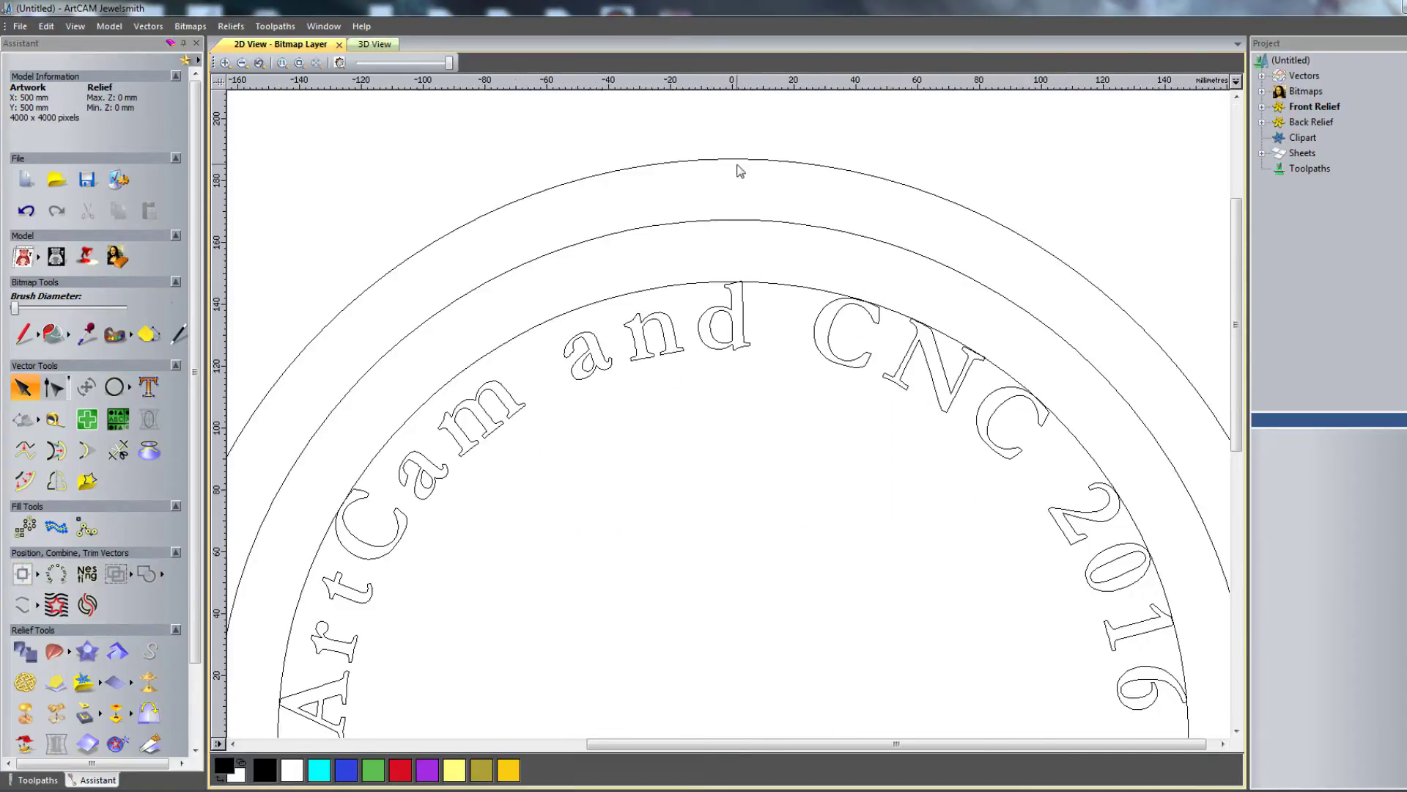
drag(217, 500, 733, 451)
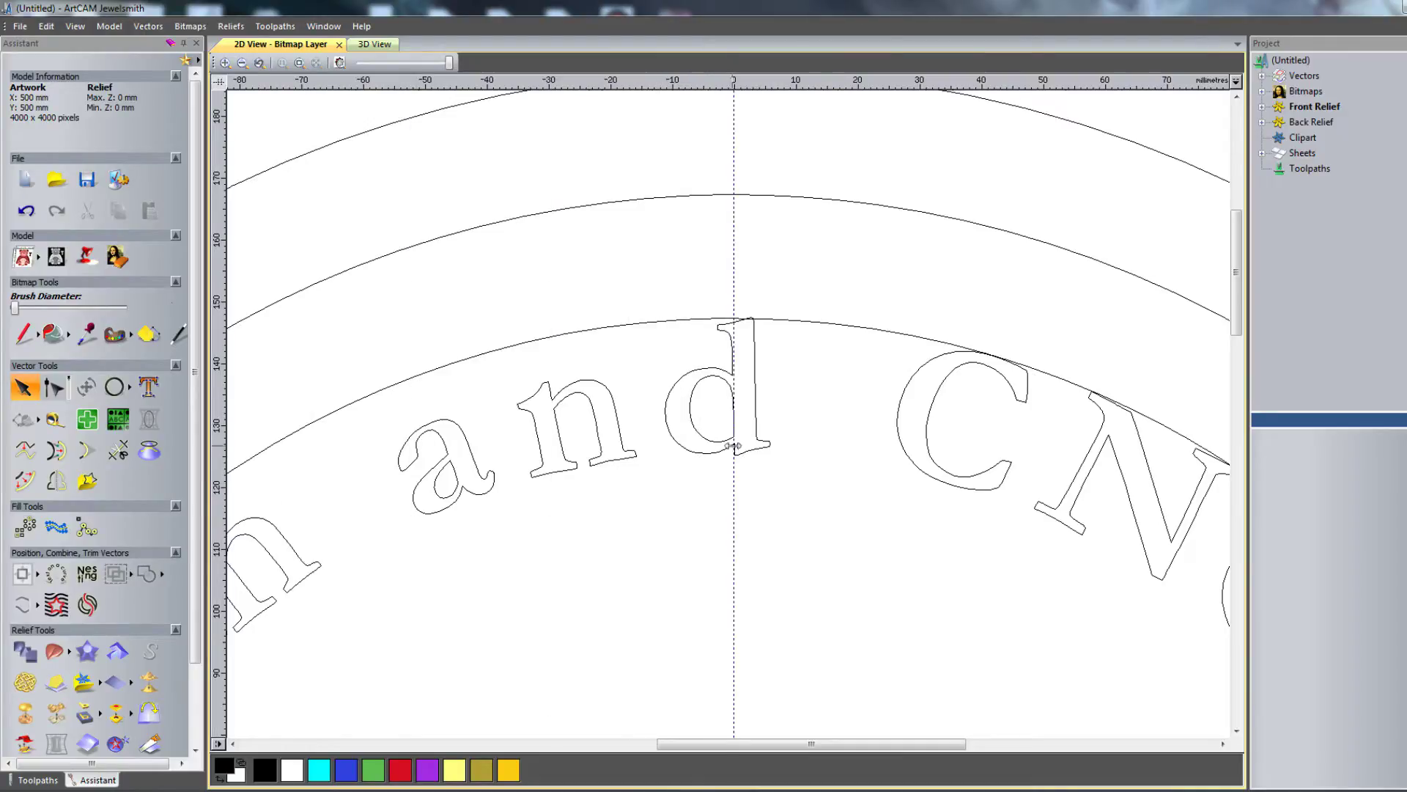
scroll(710, 436, down, 4)
scroll(608, 572, up, 1)
scroll(535, 483, up, 2)
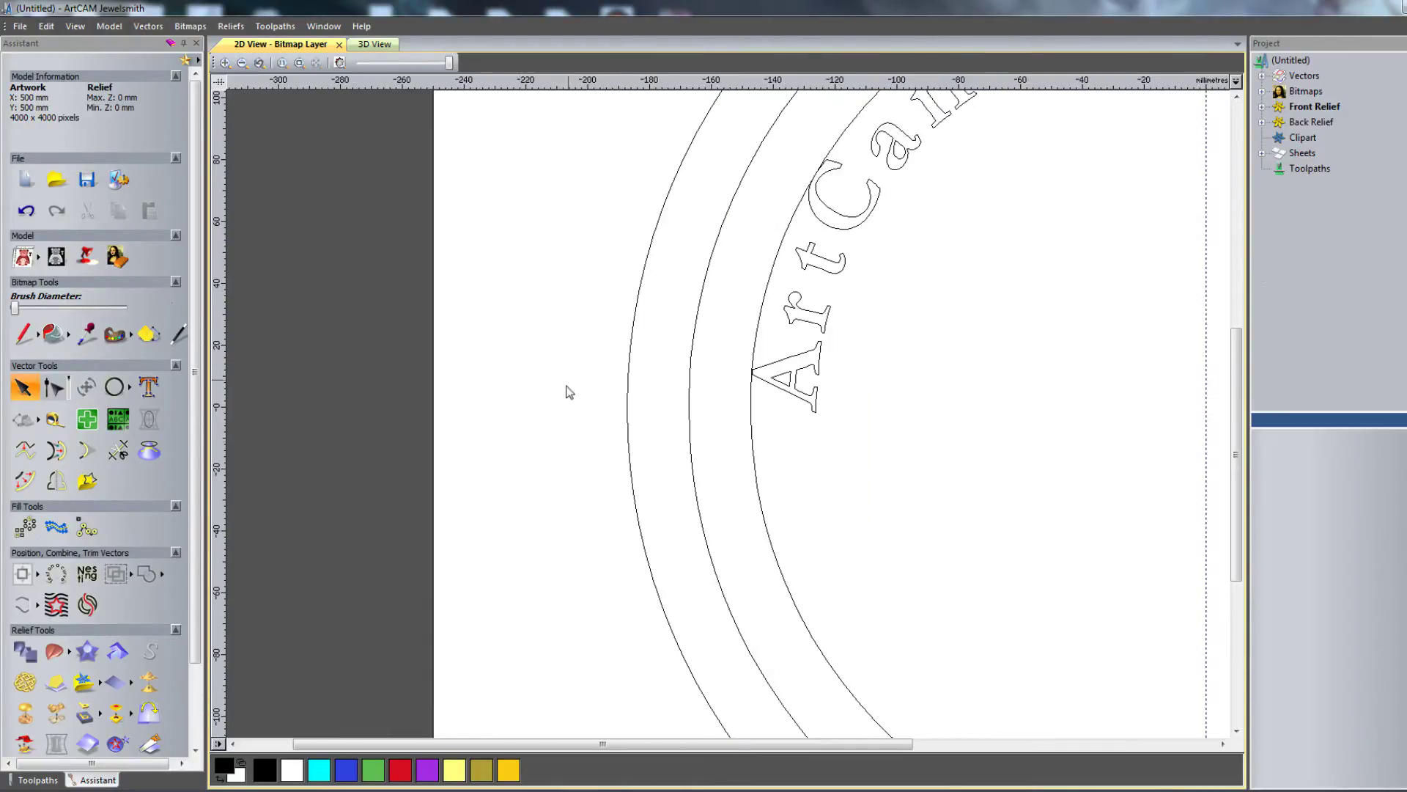
drag(595, 82, 512, 410)
Step: Add a vertical guide line at the leftmost edge of the outermost circle
scroll(911, 439, down, 4)
scroll(861, 418, up, 2)
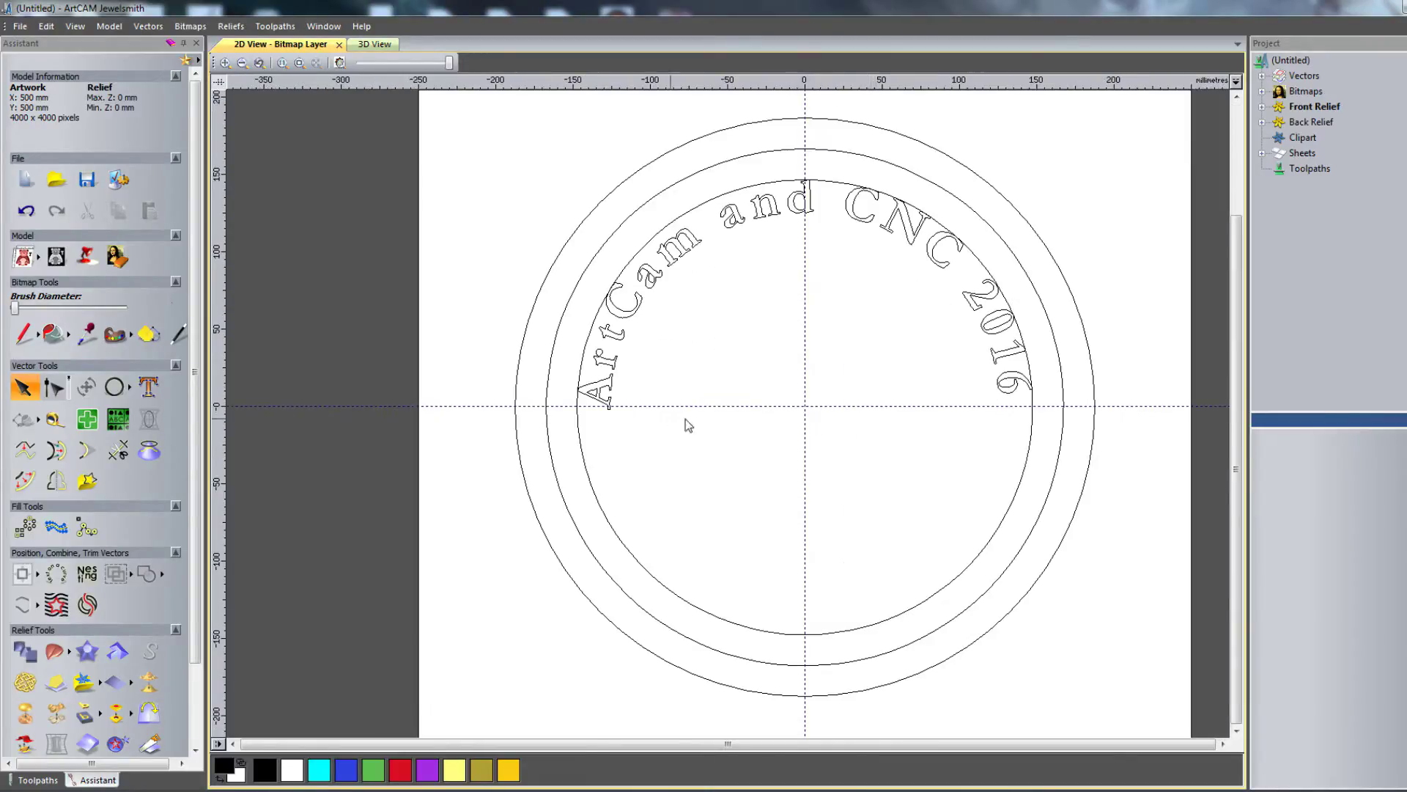
drag(220, 482, 516, 473)
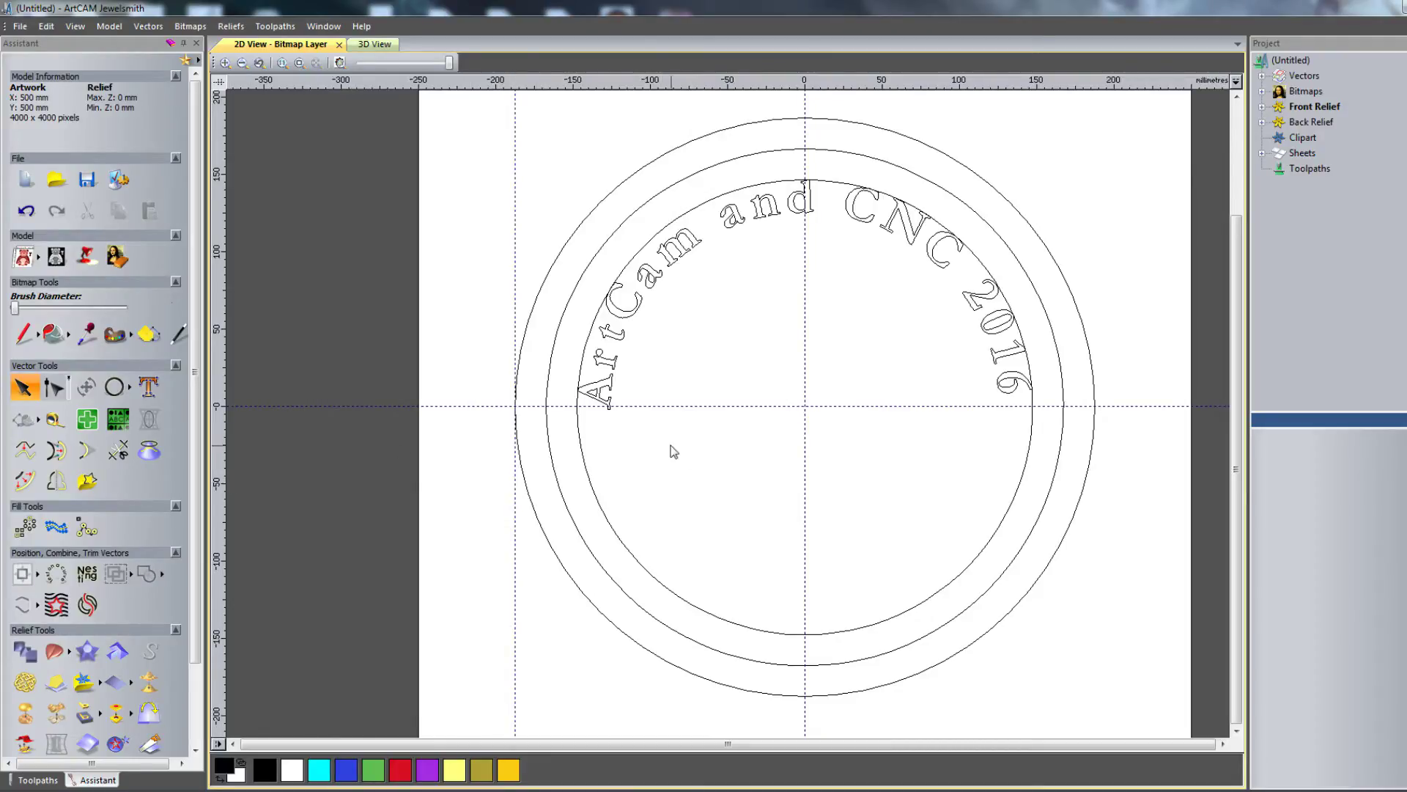
Step: Measure from the circles' centre along the horizontal guide toward the outer circle's left edge
click(55, 420)
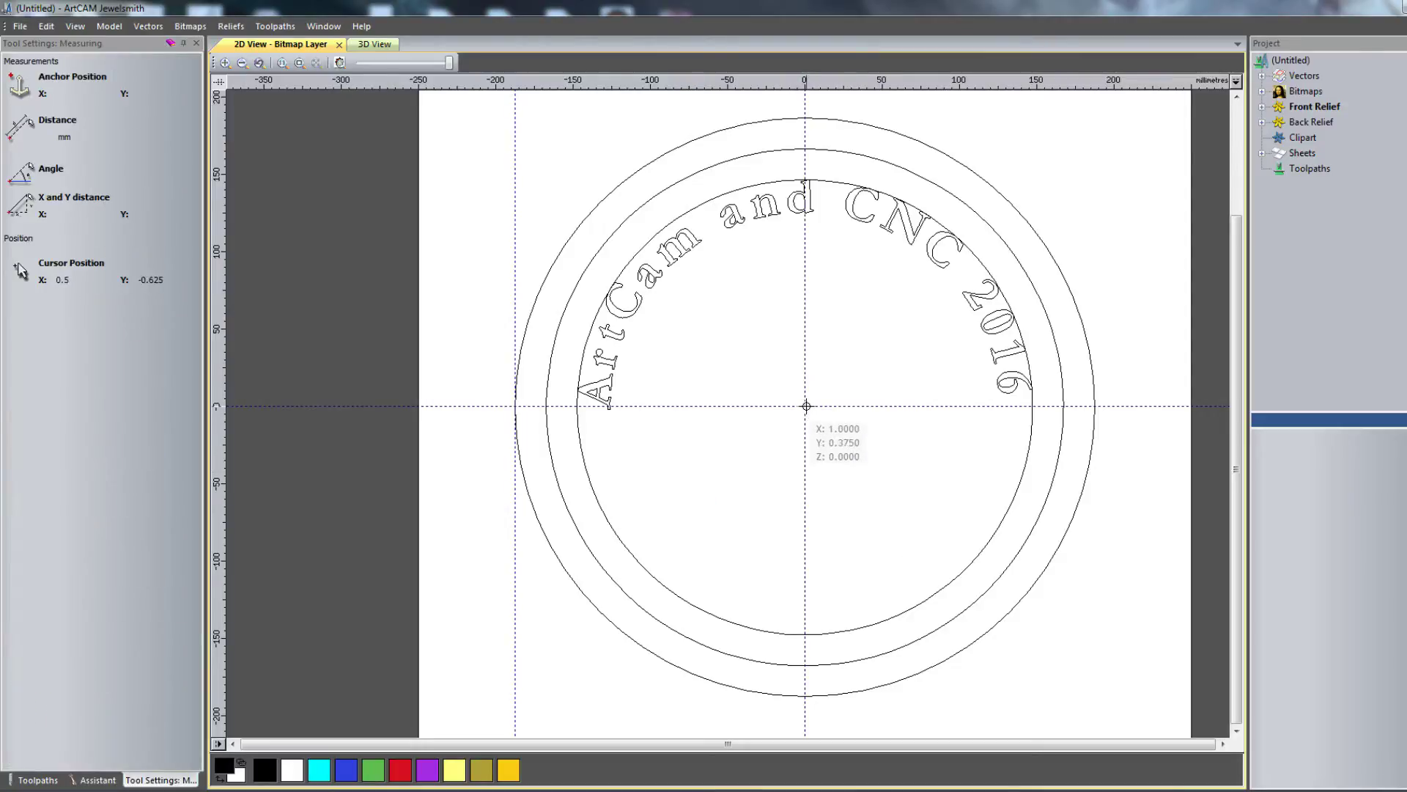
drag(805, 406, 650, 421)
key(Escape)
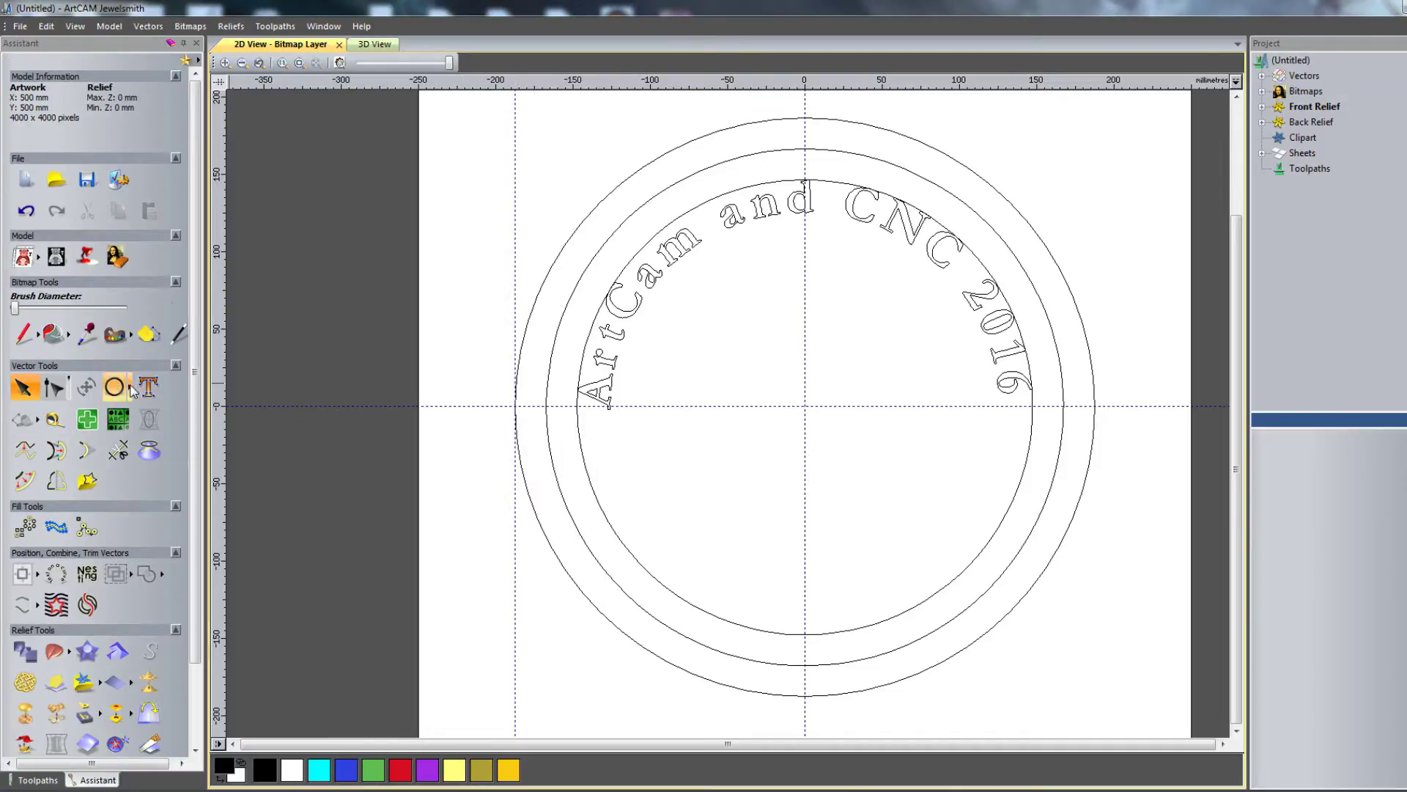
Step: Draw a circle about 185 mm in diameter on the horizontal guide, shifted right to touch the left guide, and switch it to node editing
click(113, 387)
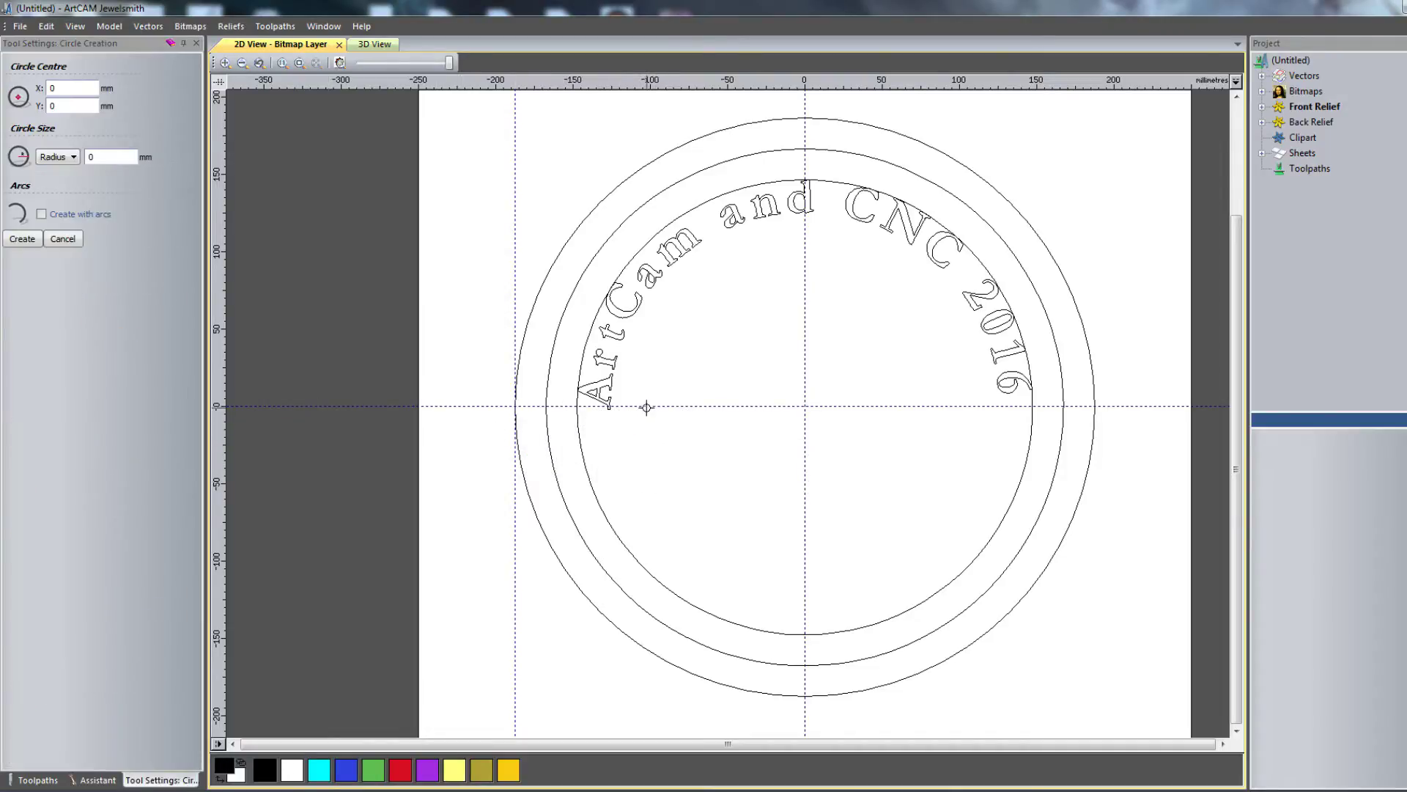
drag(647, 406, 731, 520)
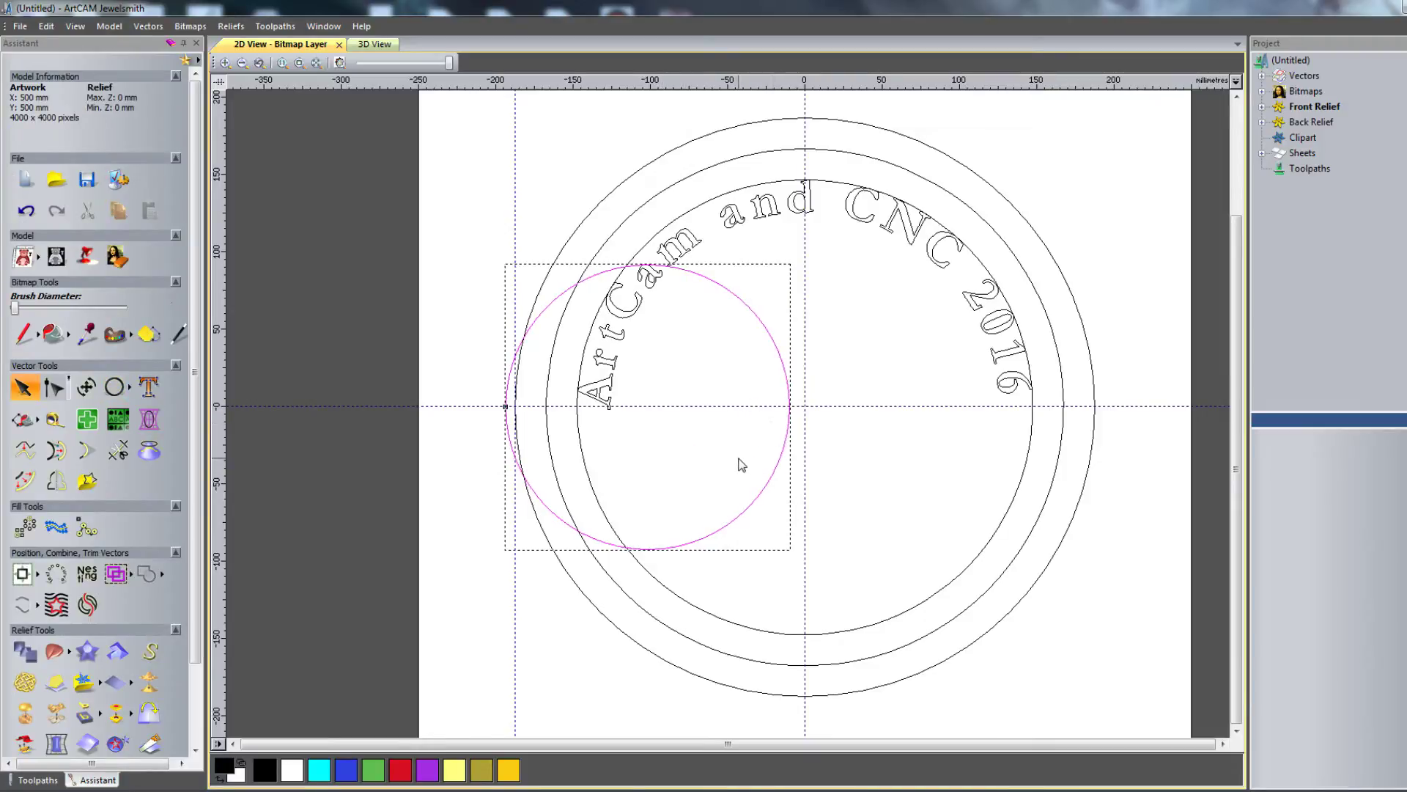
key(Right)
key(Right)
key(Right)
key(Right)
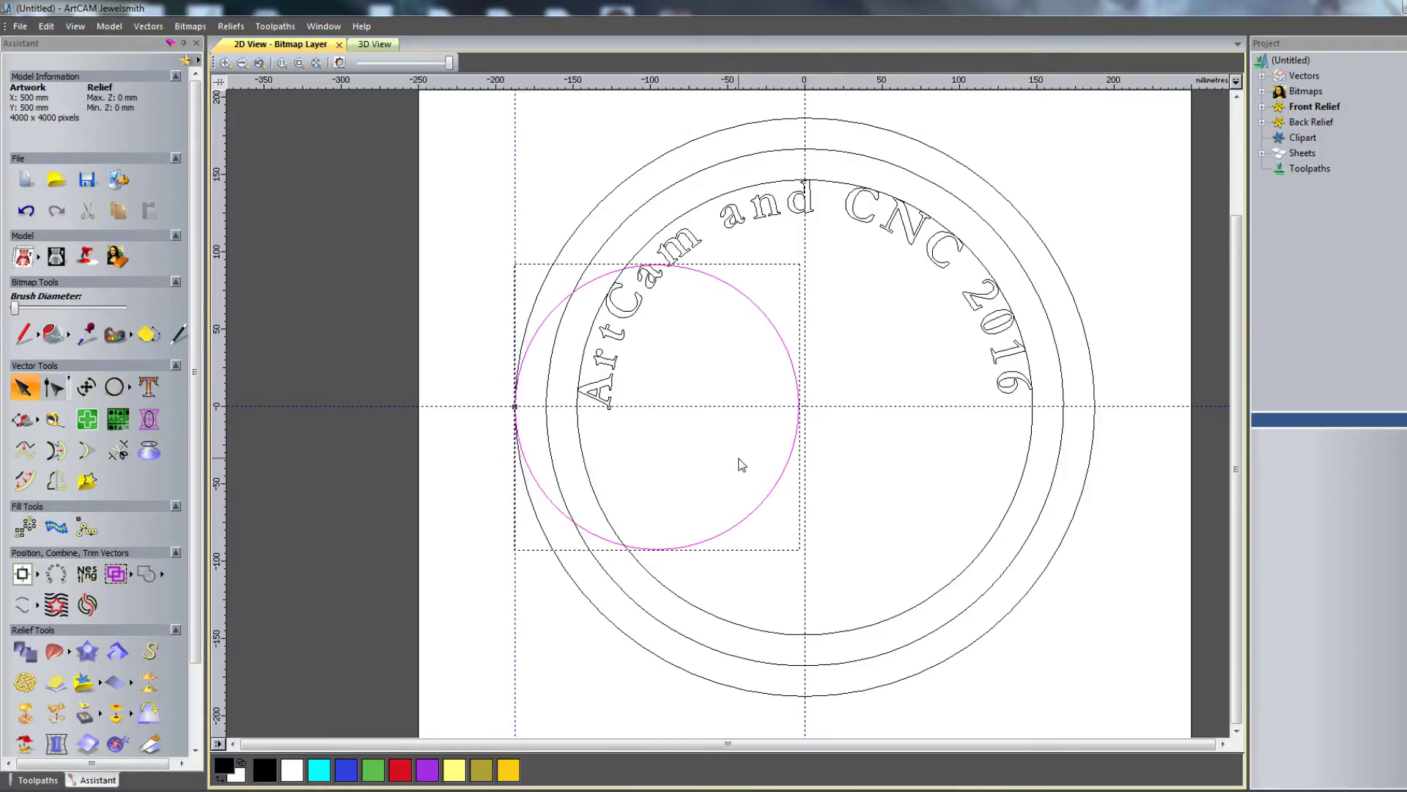
click(53, 387)
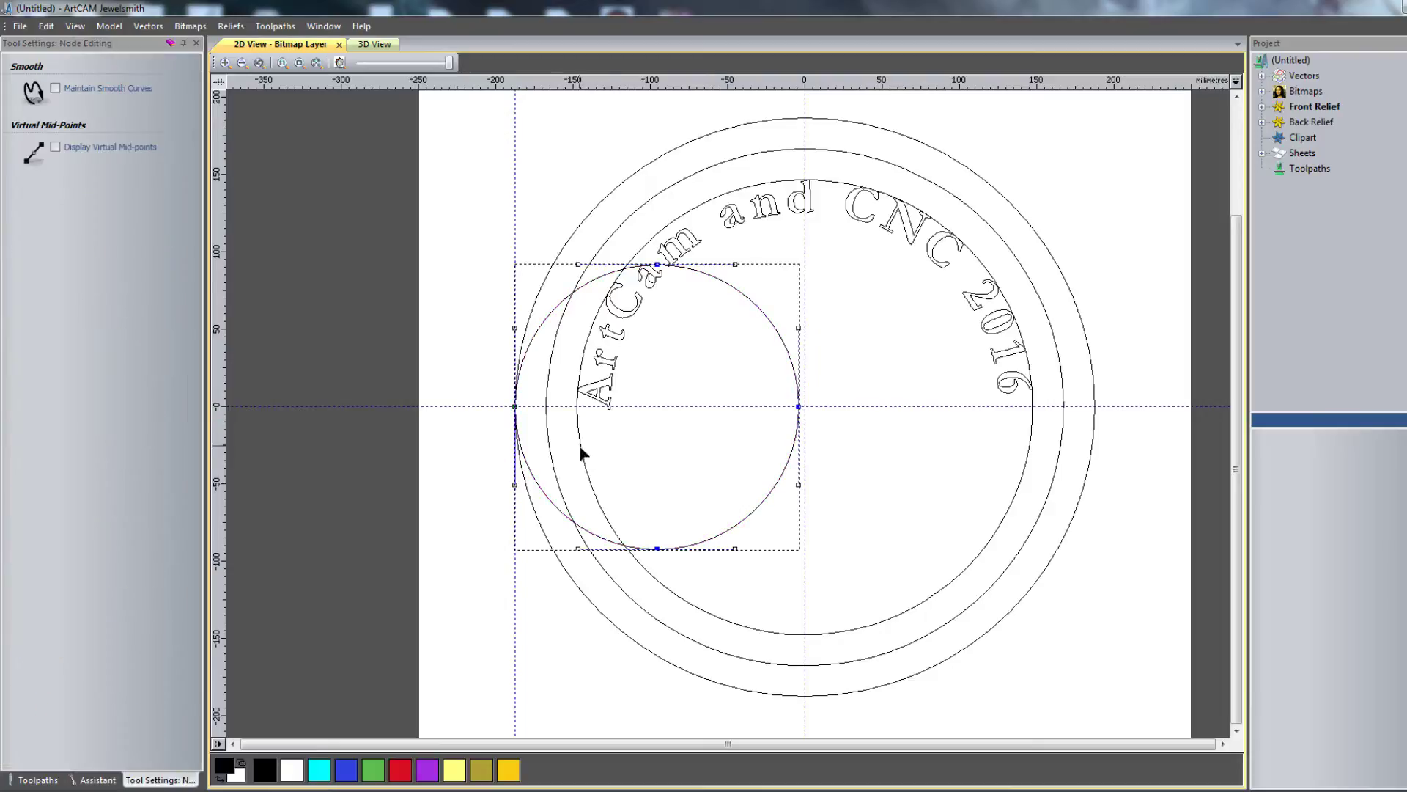
drag(459, 380, 936, 612)
right_click(848, 497)
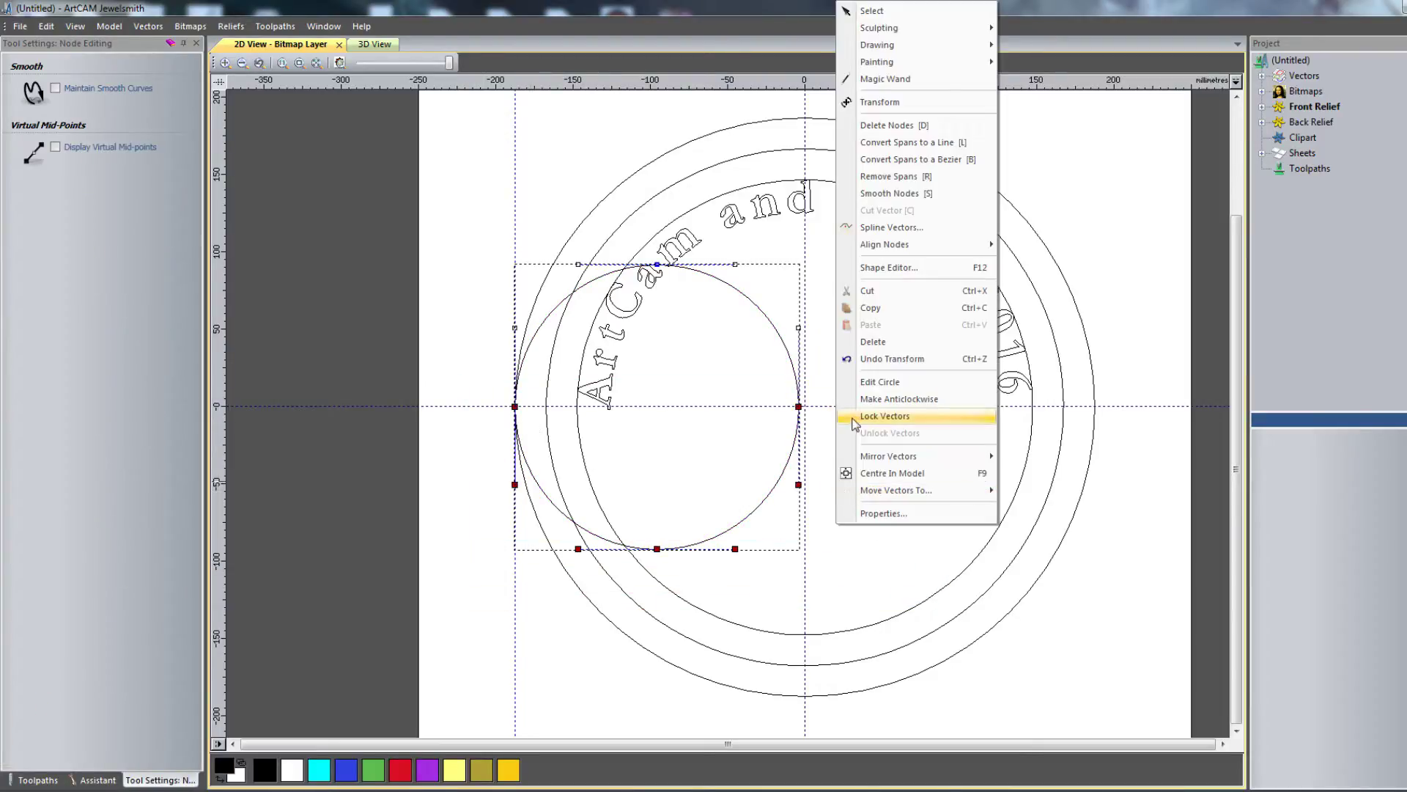
click(870, 342)
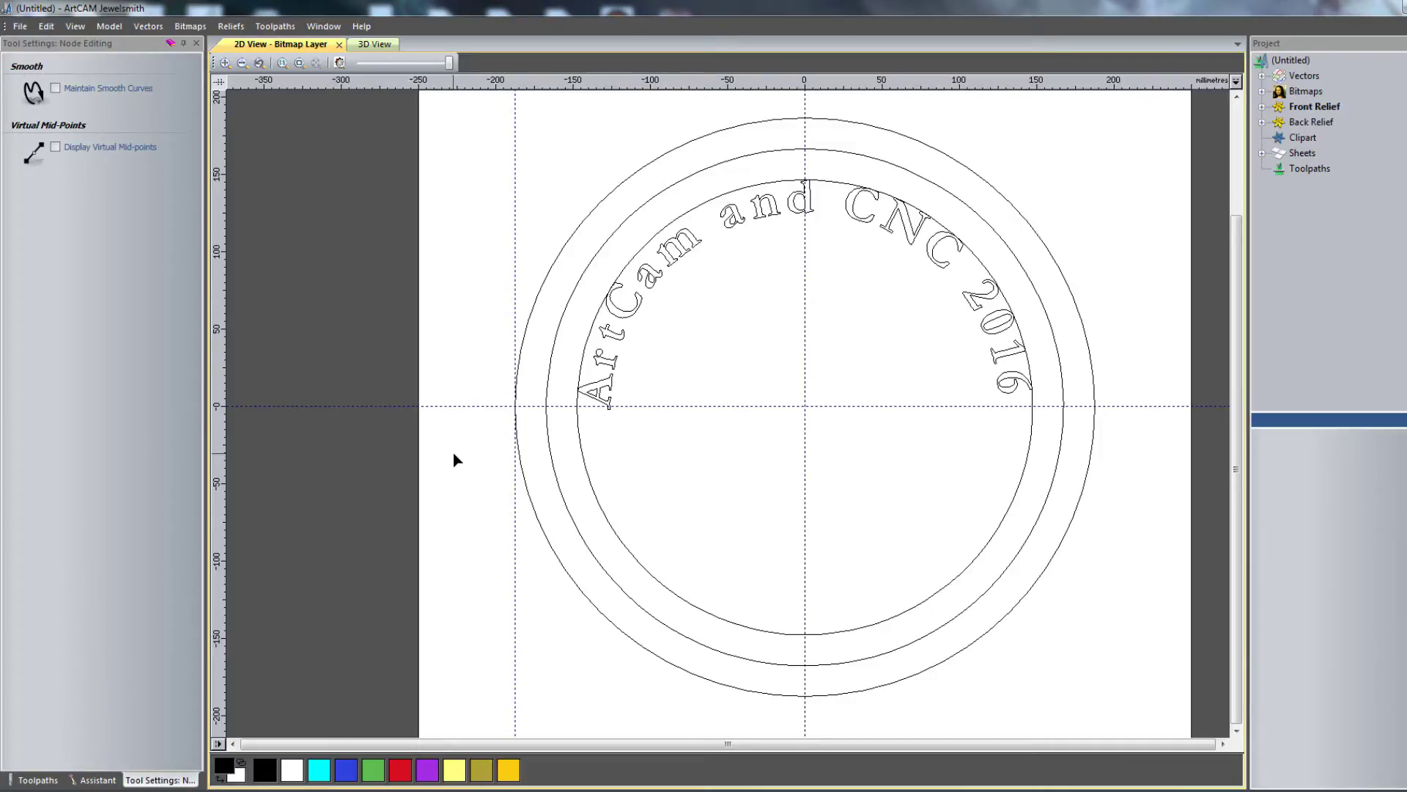
key(ctrl+z)
Step: Delete the nodes of the new circle's lower half, leaving an upper semicircle with a straight base
drag(450, 375, 887, 595)
right_click(867, 516)
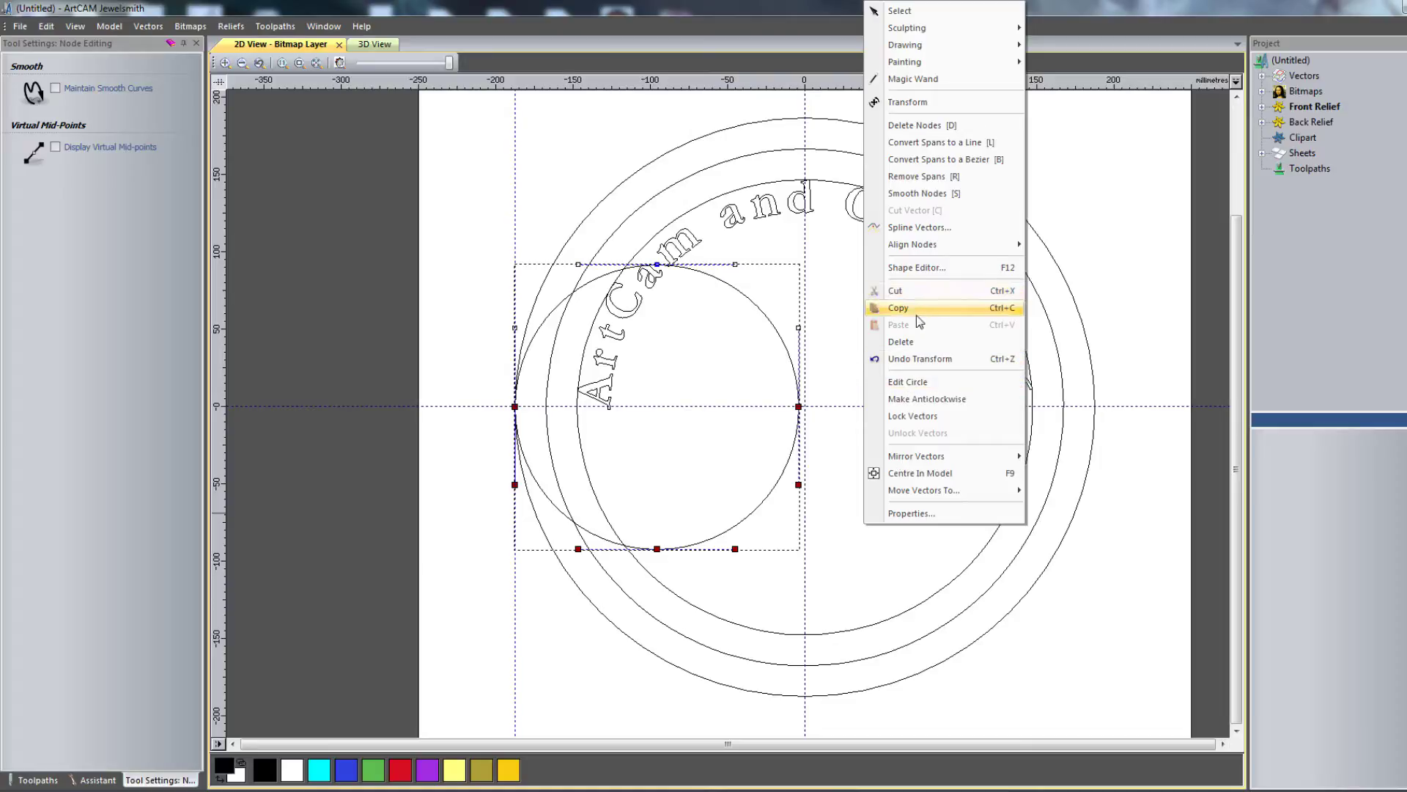
click(938, 127)
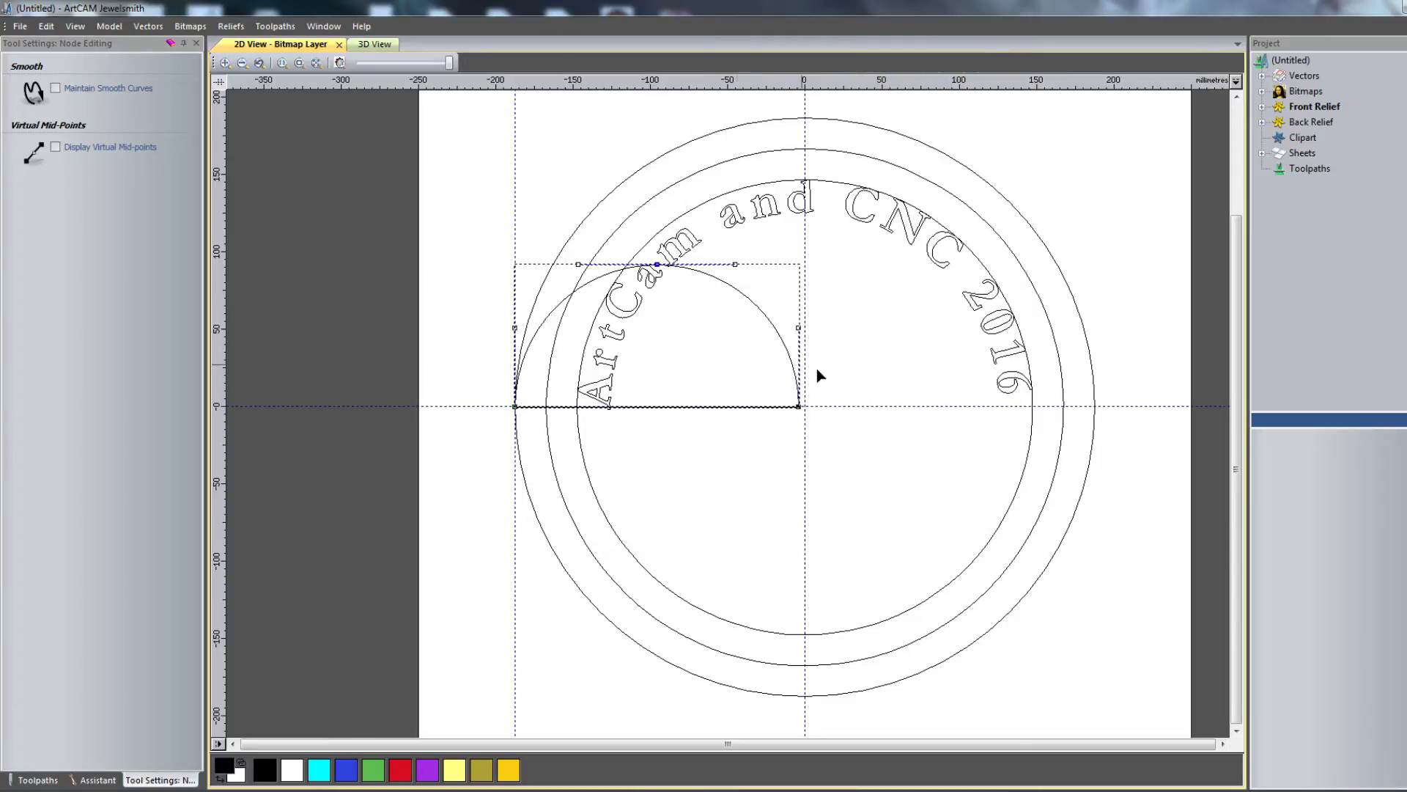
scroll(693, 301, up, 2)
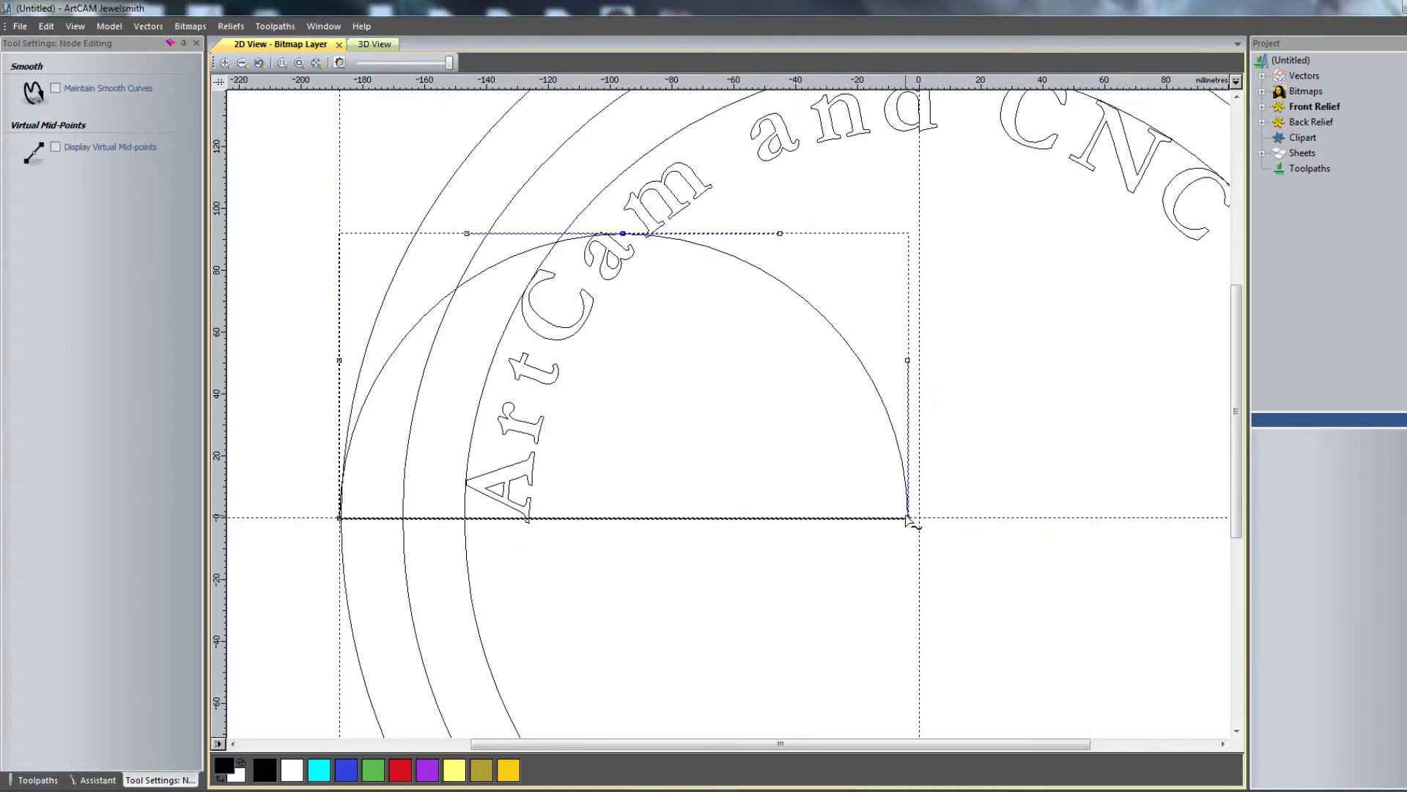
Step: Move the semicircle's right end node to the intersection of the centre guides and bend its right side into an S-shaped curve
drag(908, 519, 919, 472)
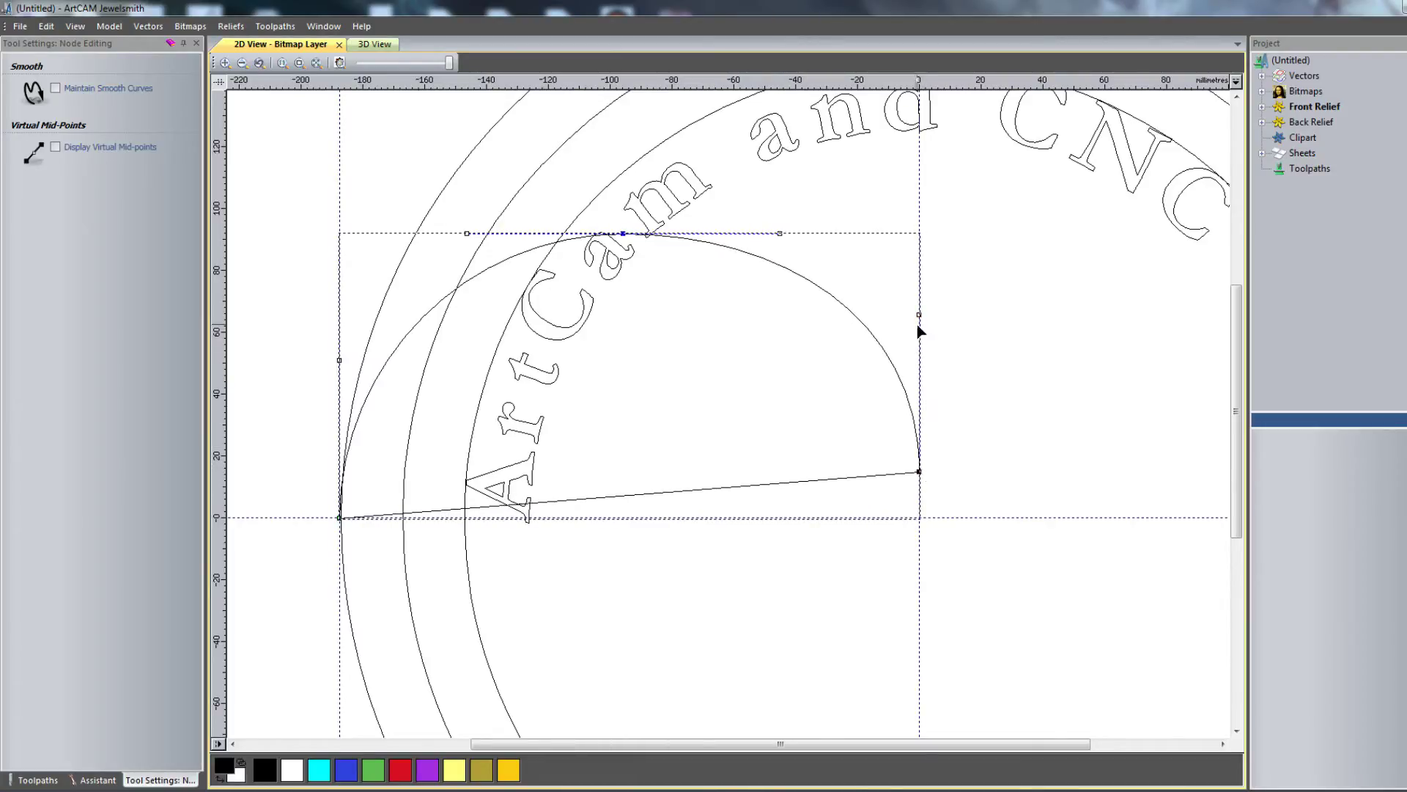
drag(919, 315, 787, 481)
drag(919, 472, 919, 518)
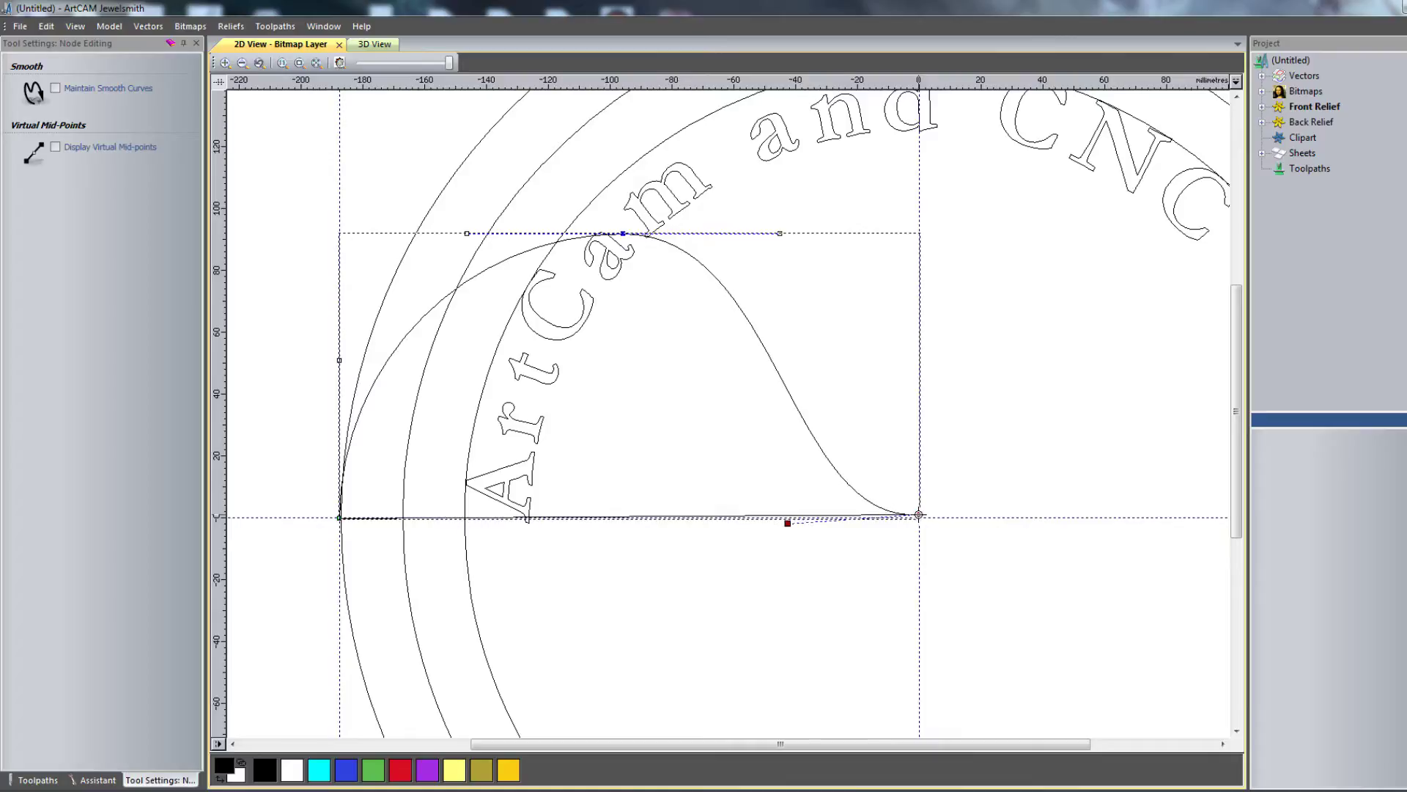
right_click(868, 508)
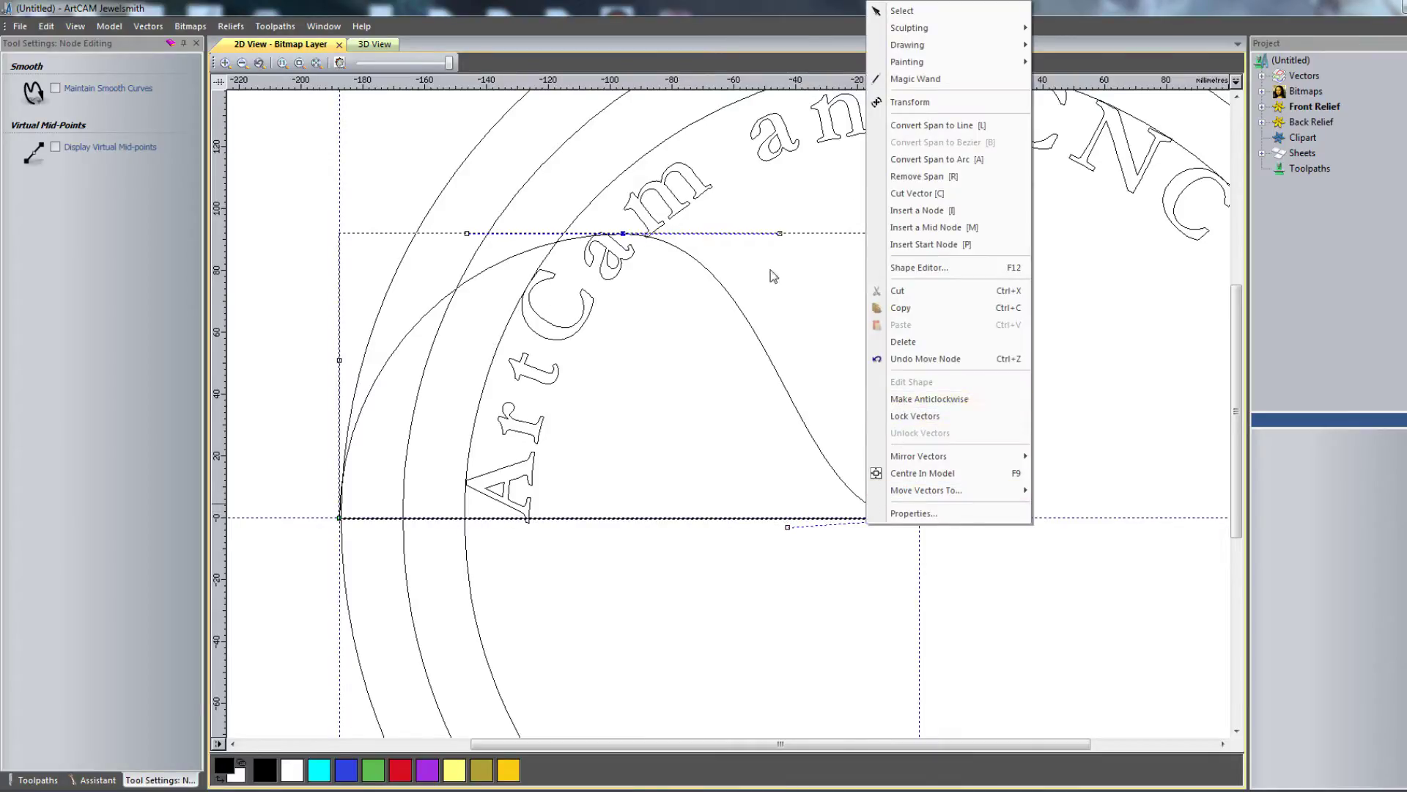
click(466, 335)
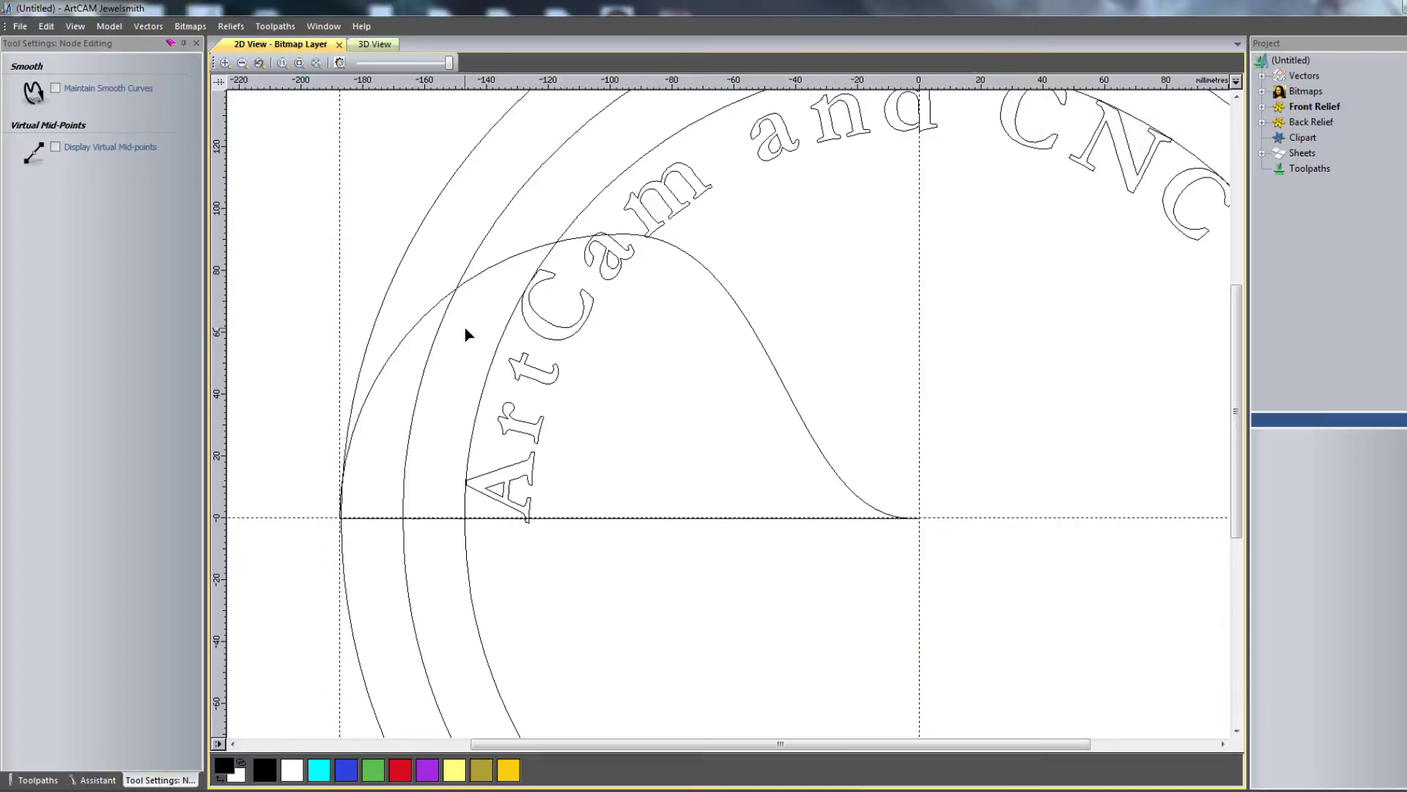
Step: Re-enter node editing on the shape, stretch its left handle upward and move the top node to about X -153, Y 45, forming a steep peak
key(Escape)
click(621, 236)
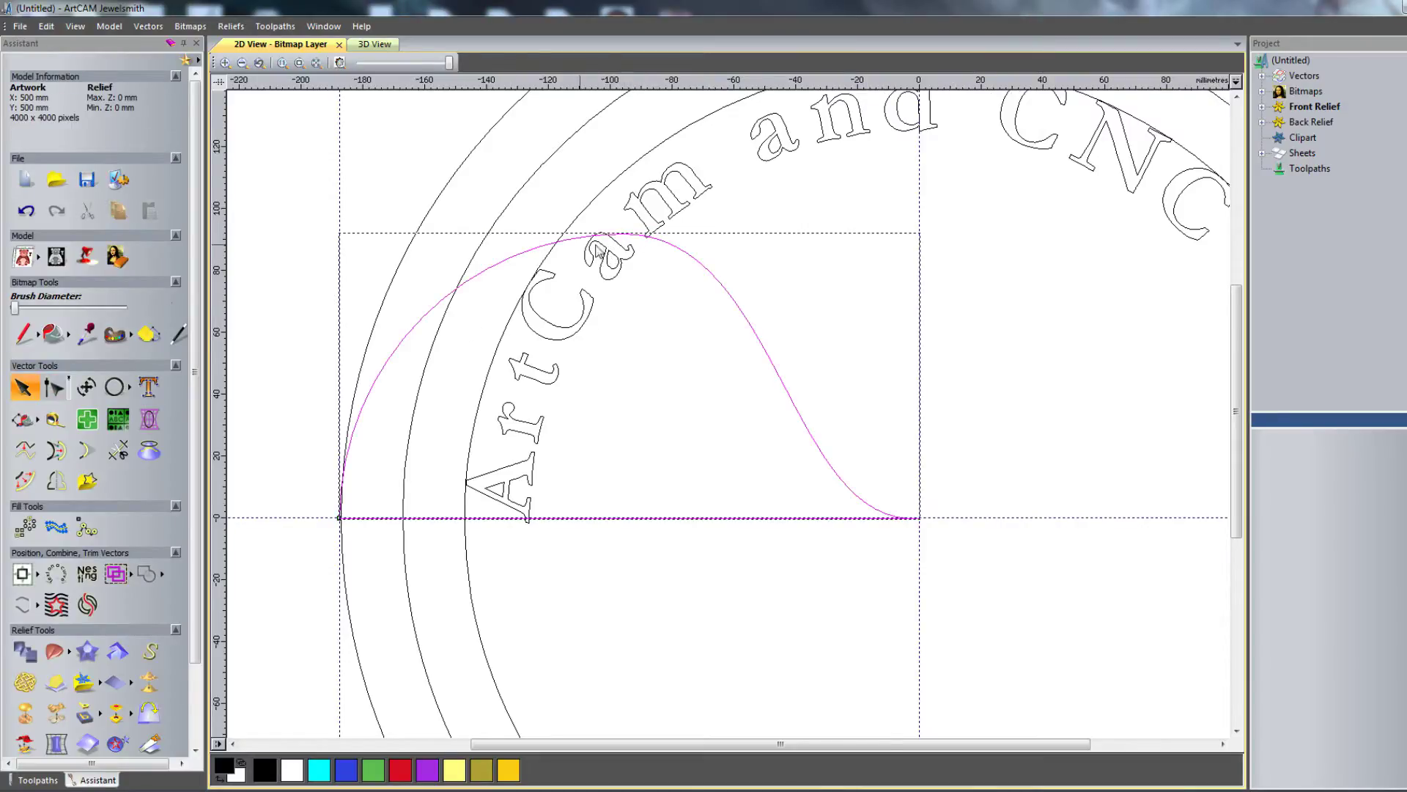
click(53, 387)
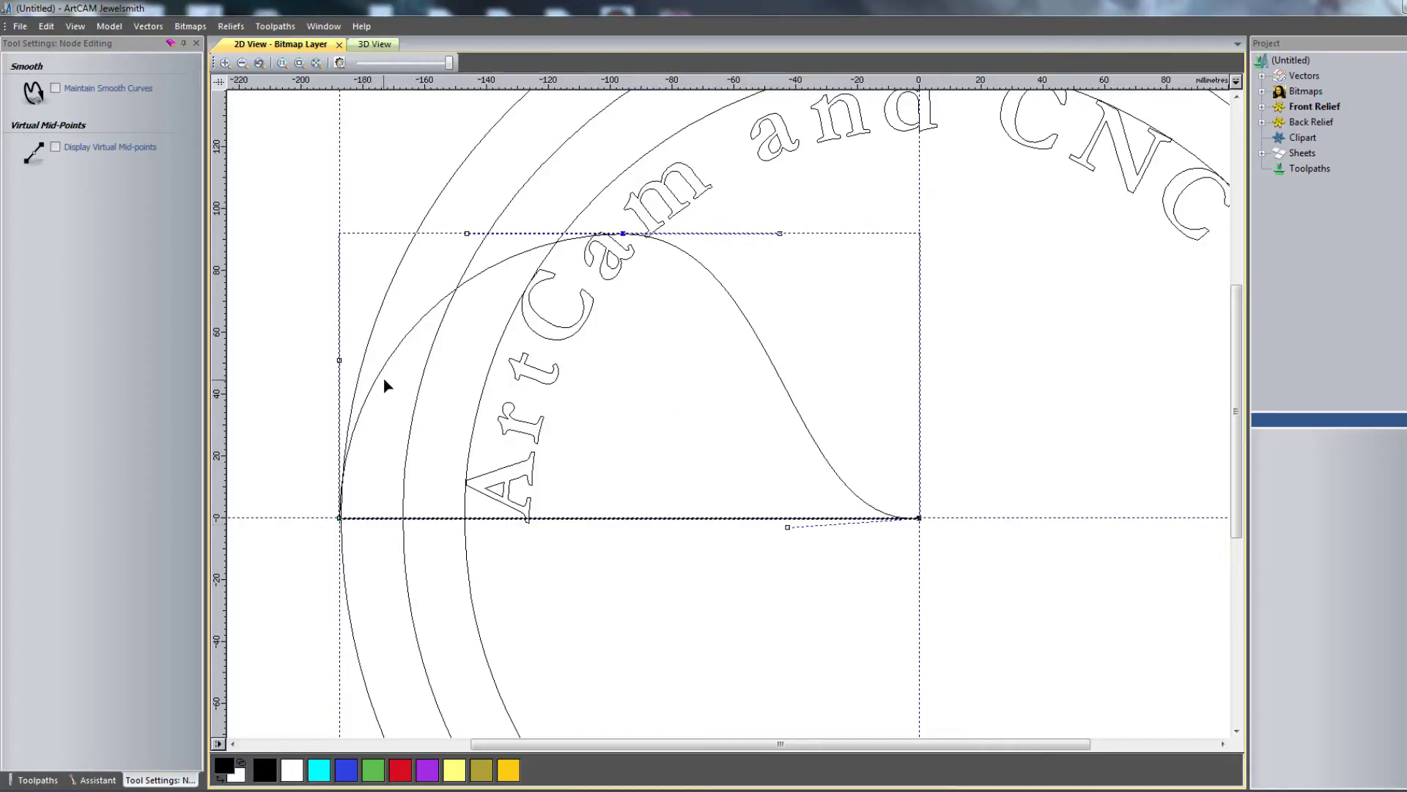
drag(339, 362, 333, 279)
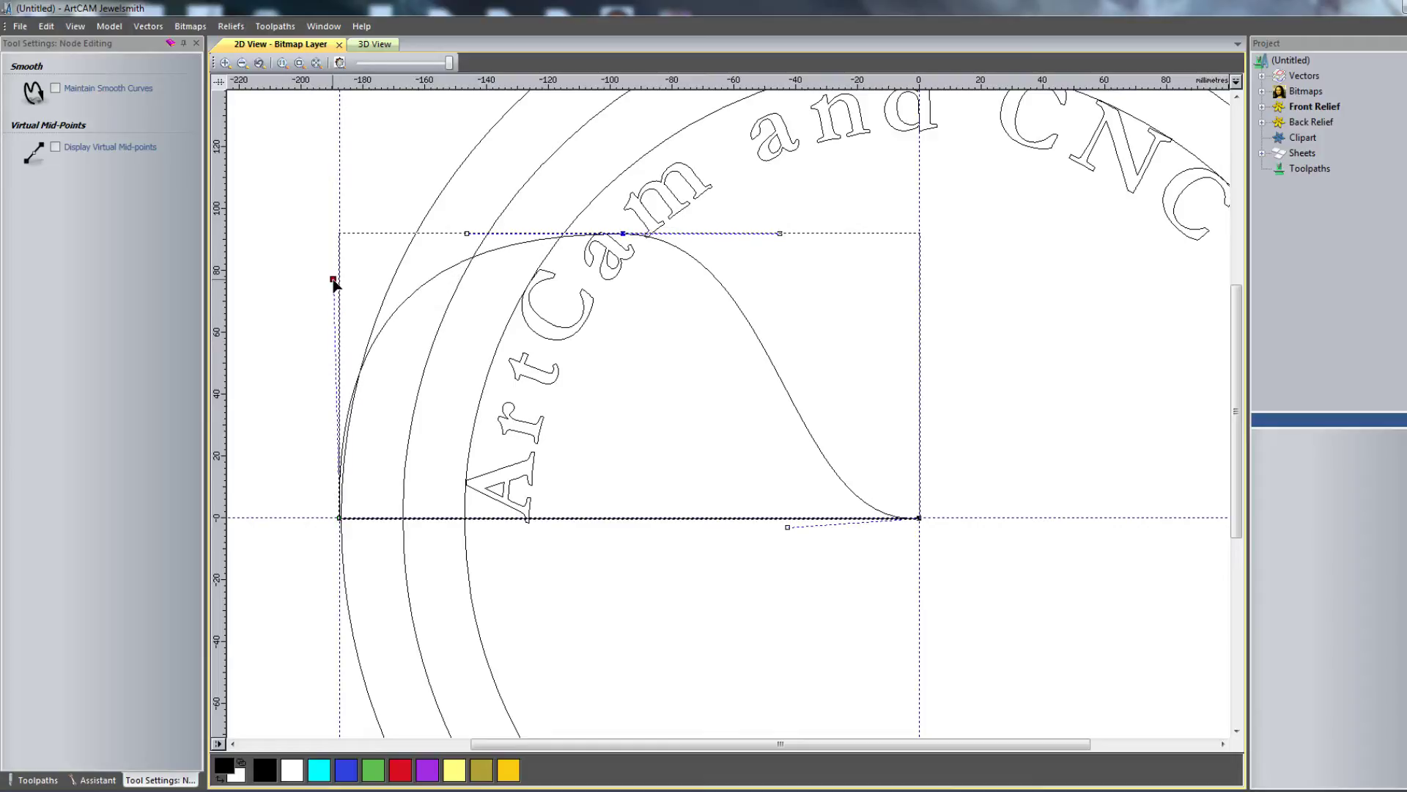
drag(614, 230, 477, 265)
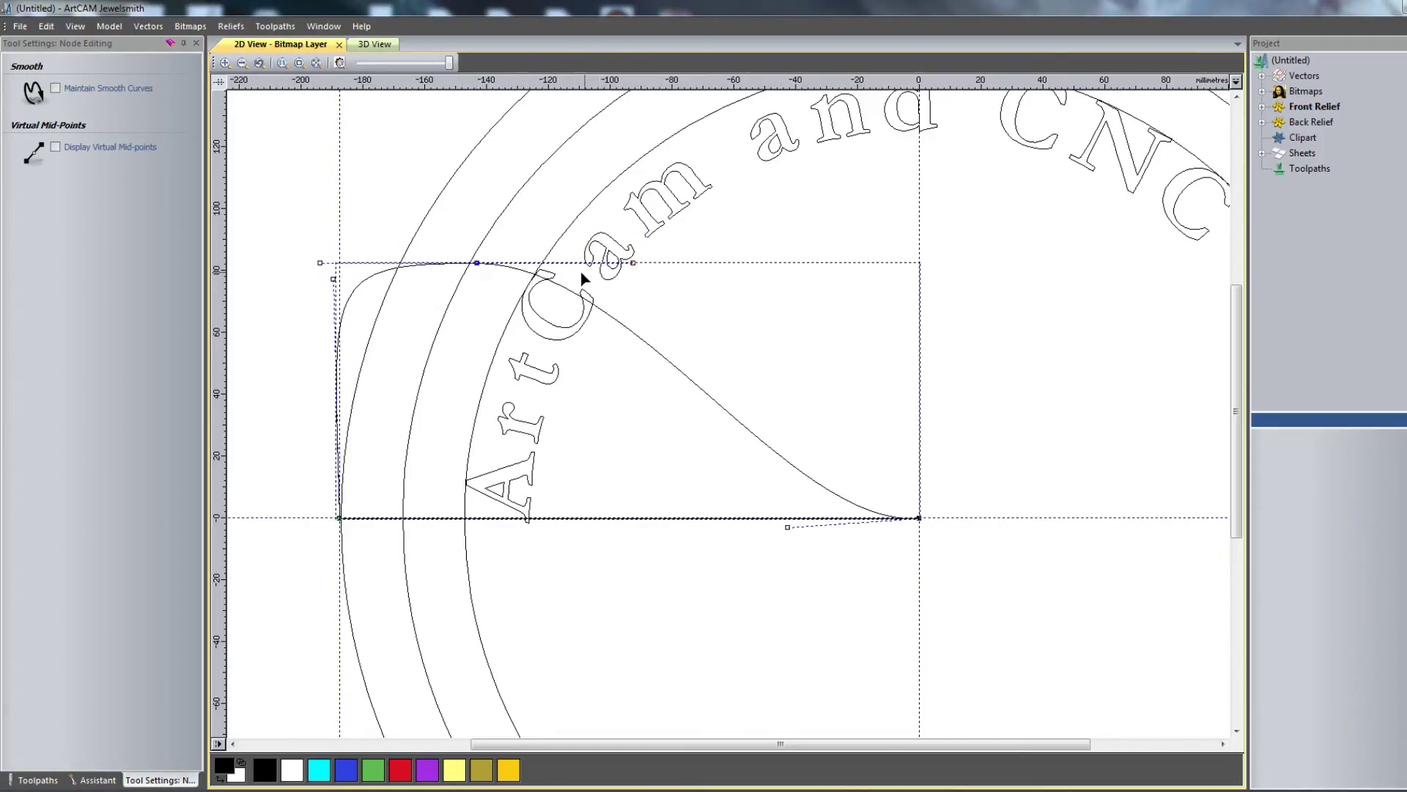
drag(633, 262, 606, 337)
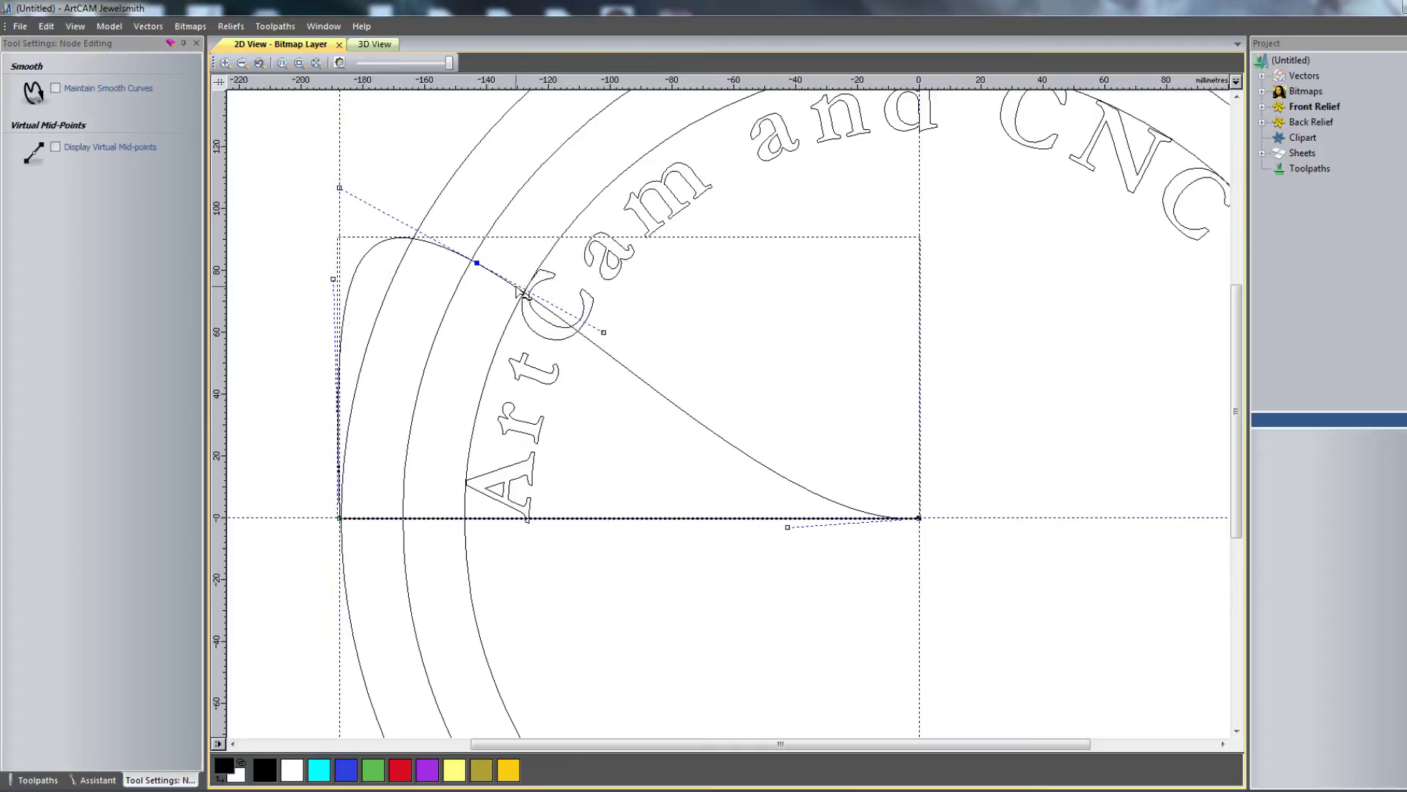
drag(478, 265, 463, 364)
drag(333, 282, 349, 210)
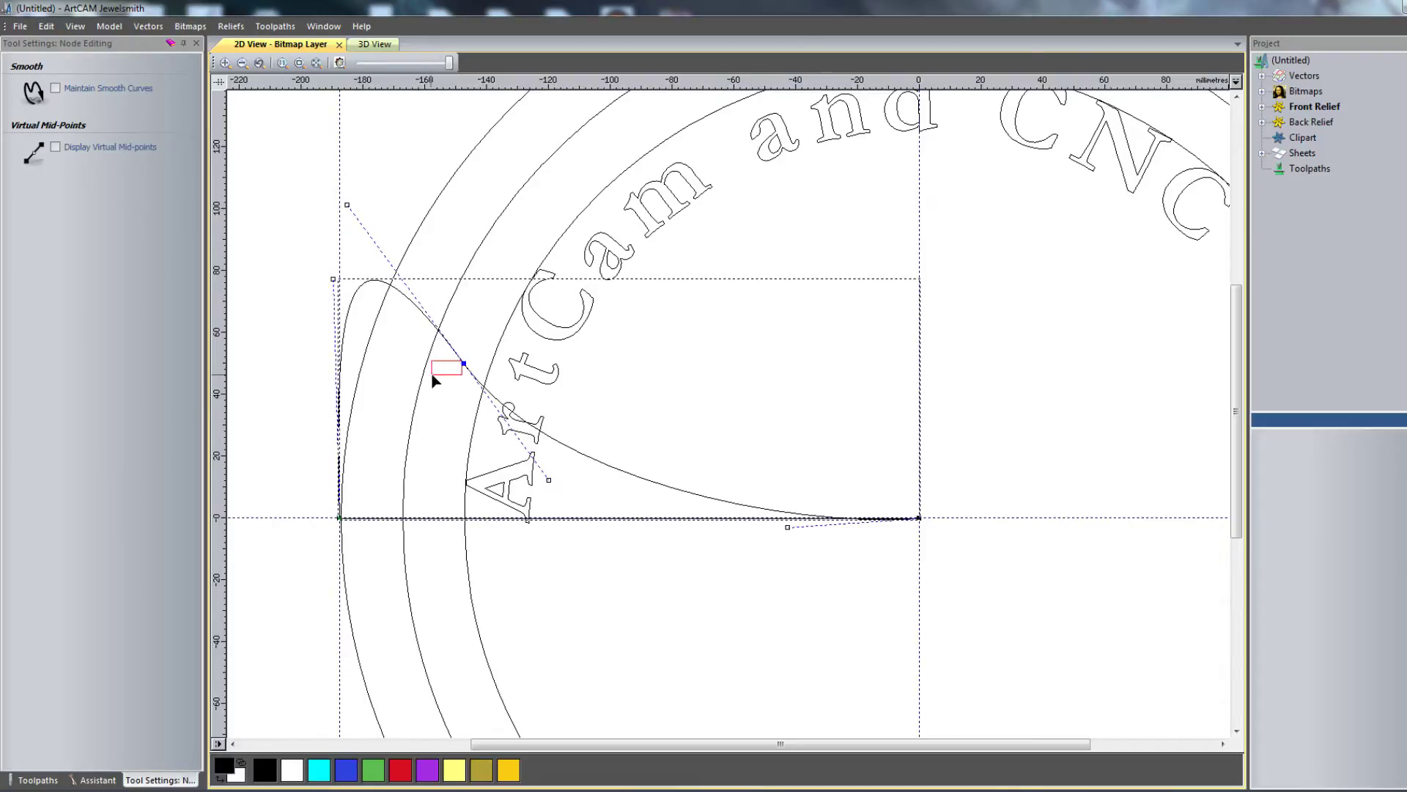
drag(465, 364, 438, 380)
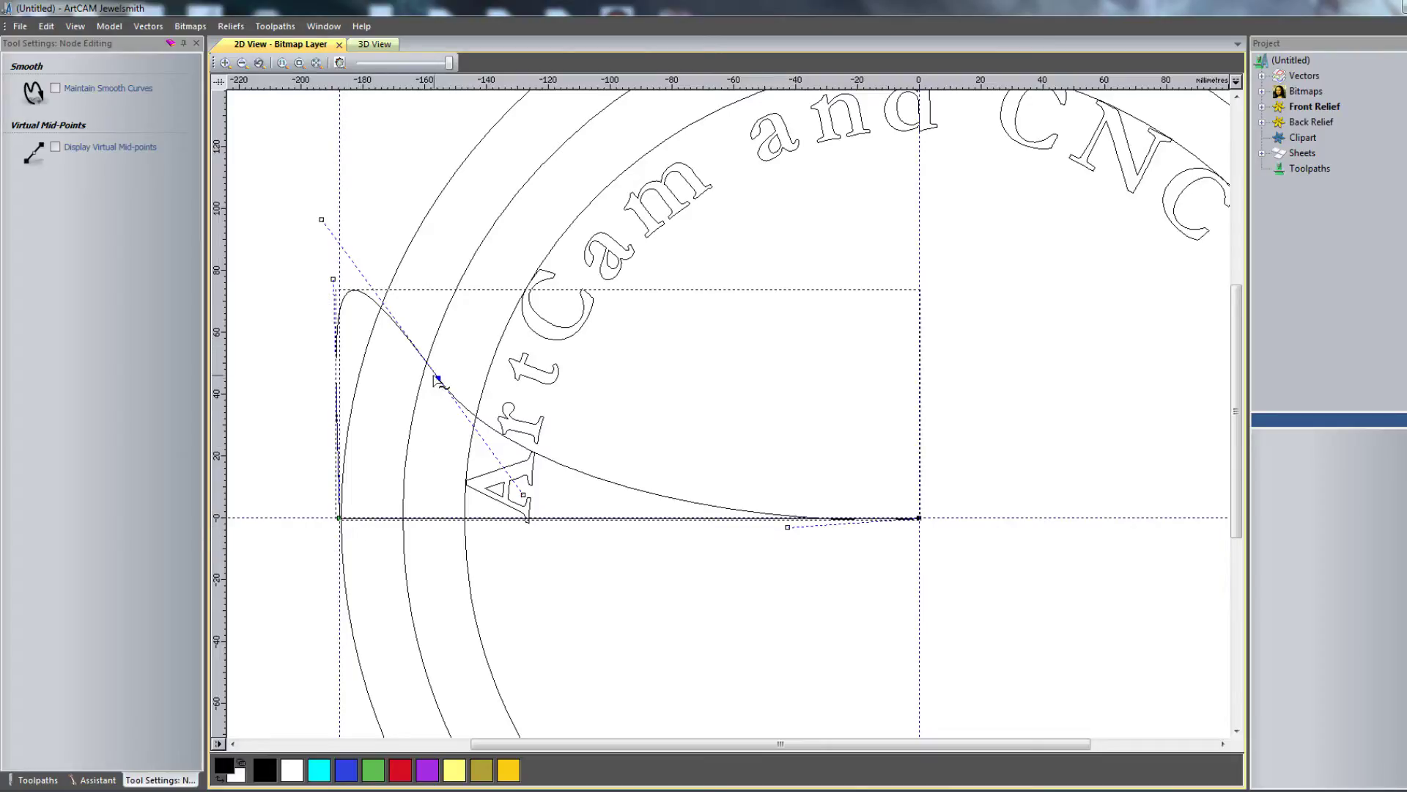
drag(439, 379, 446, 380)
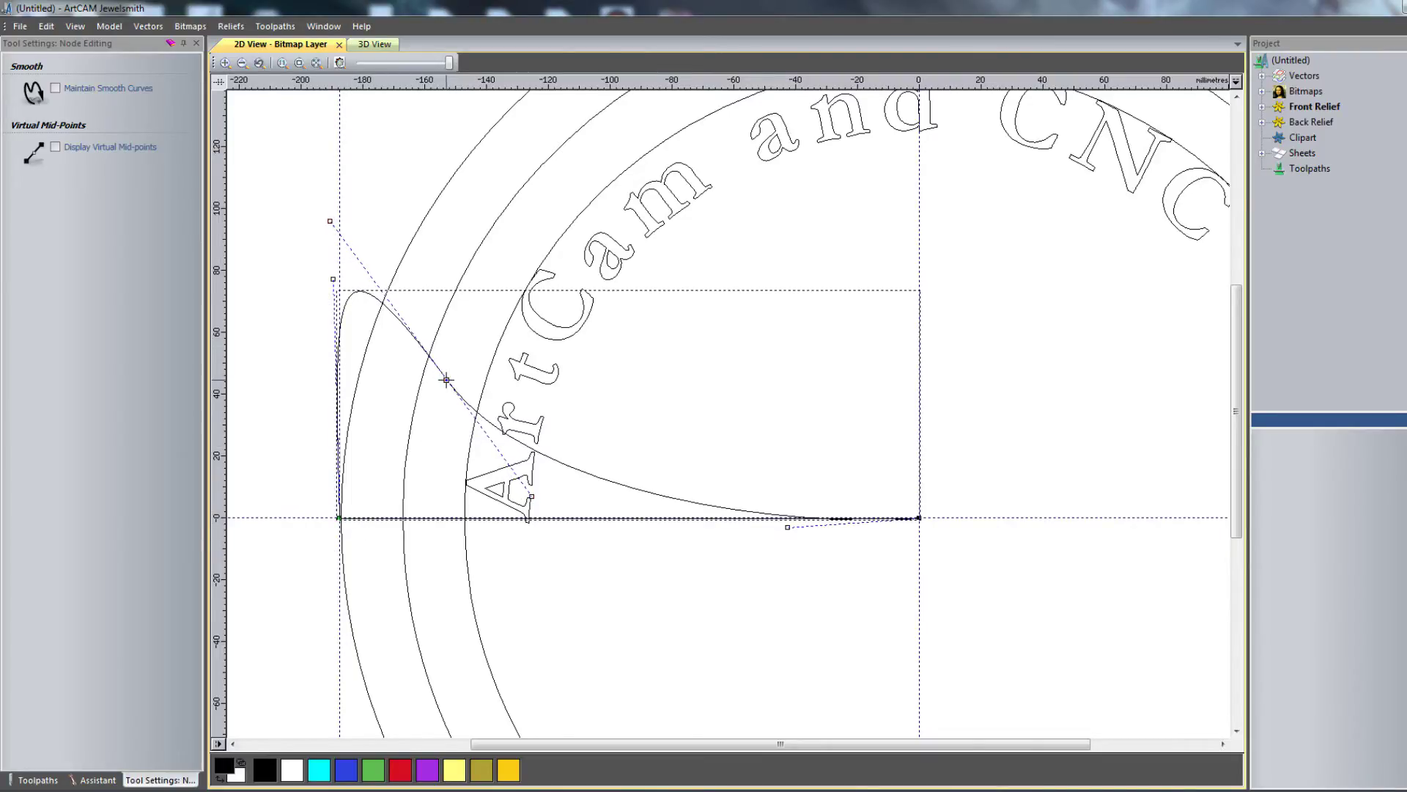
Step: Insert a node on the descending curve, raise the right end node about 14 mm above the base, and shift the two inner nodes inward
right_click(562, 464)
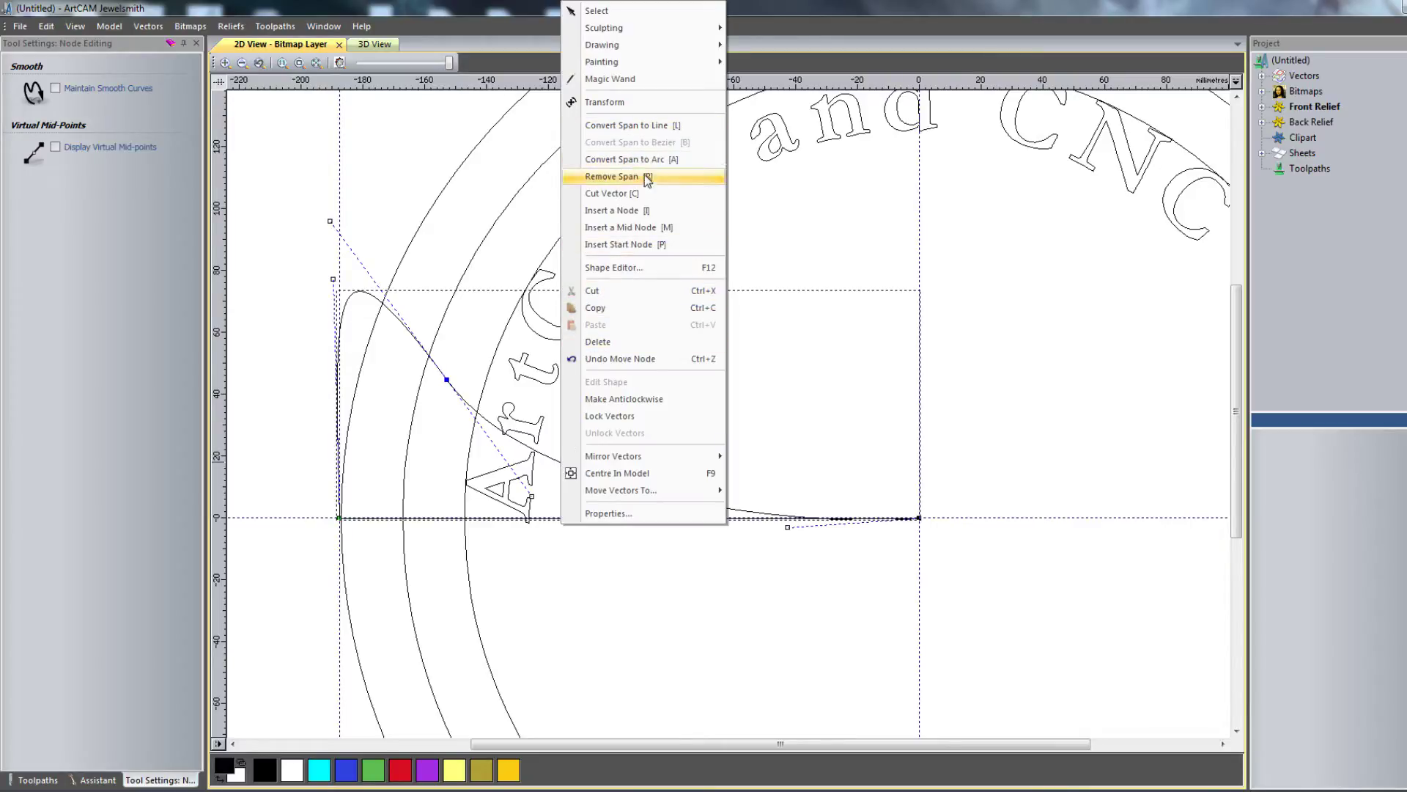
click(645, 212)
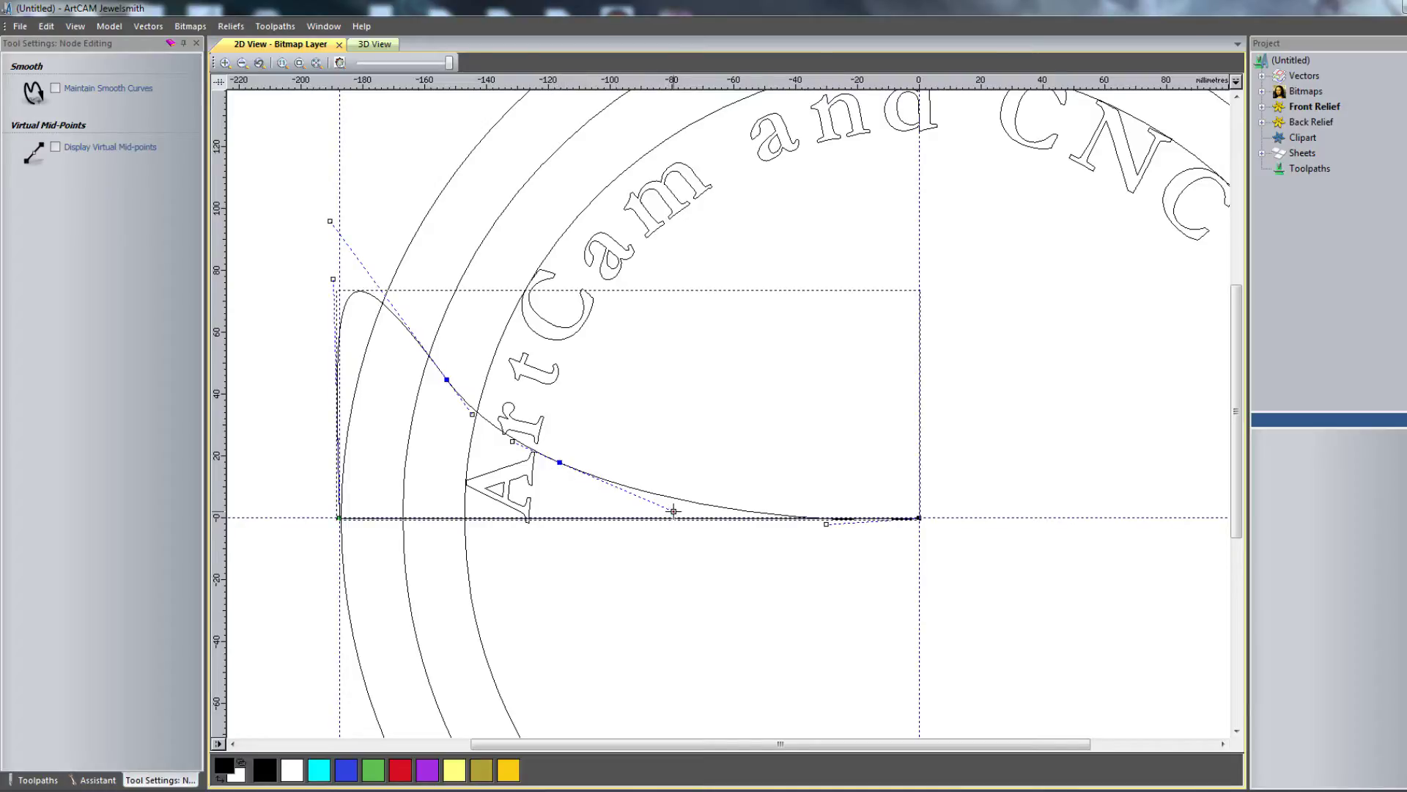
drag(673, 510, 683, 473)
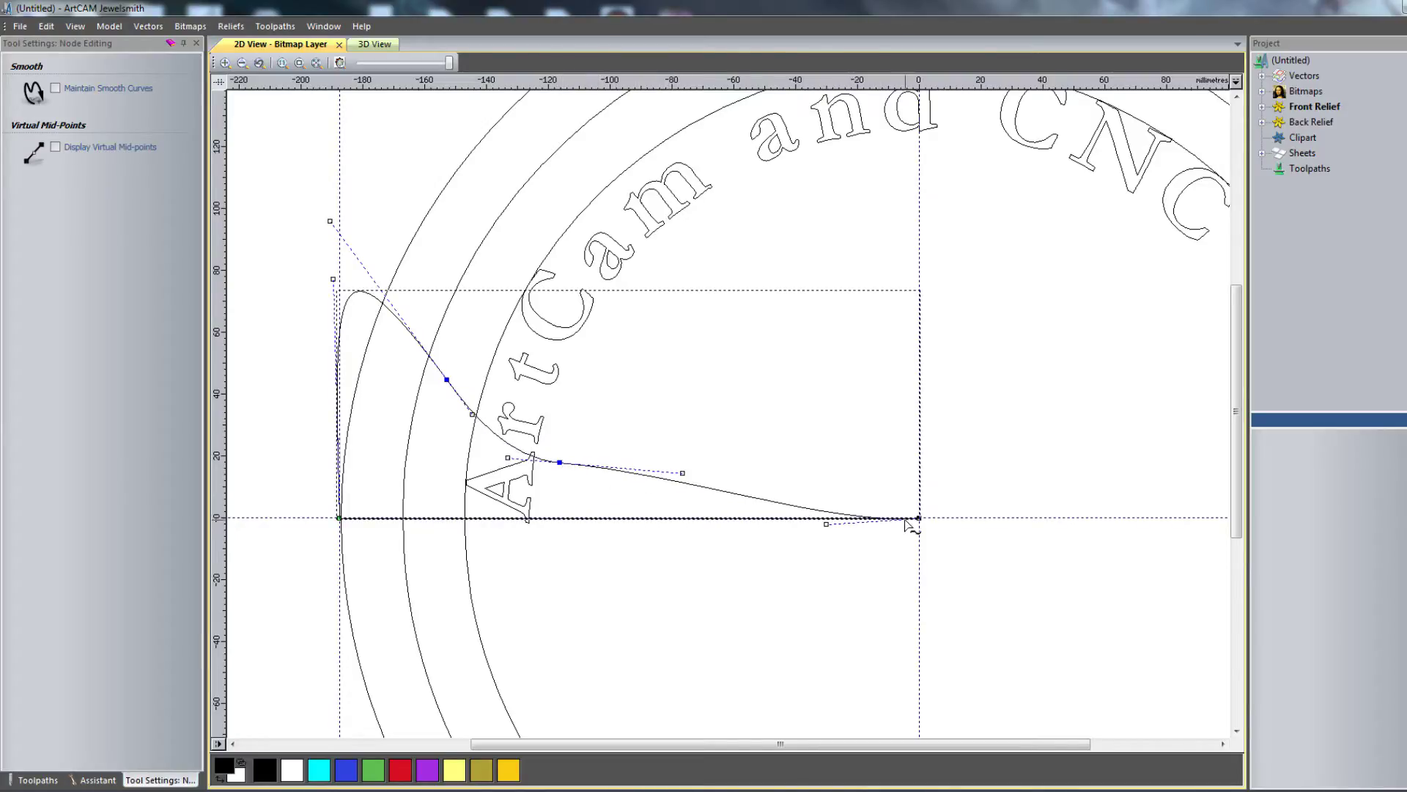
drag(918, 516, 919, 474)
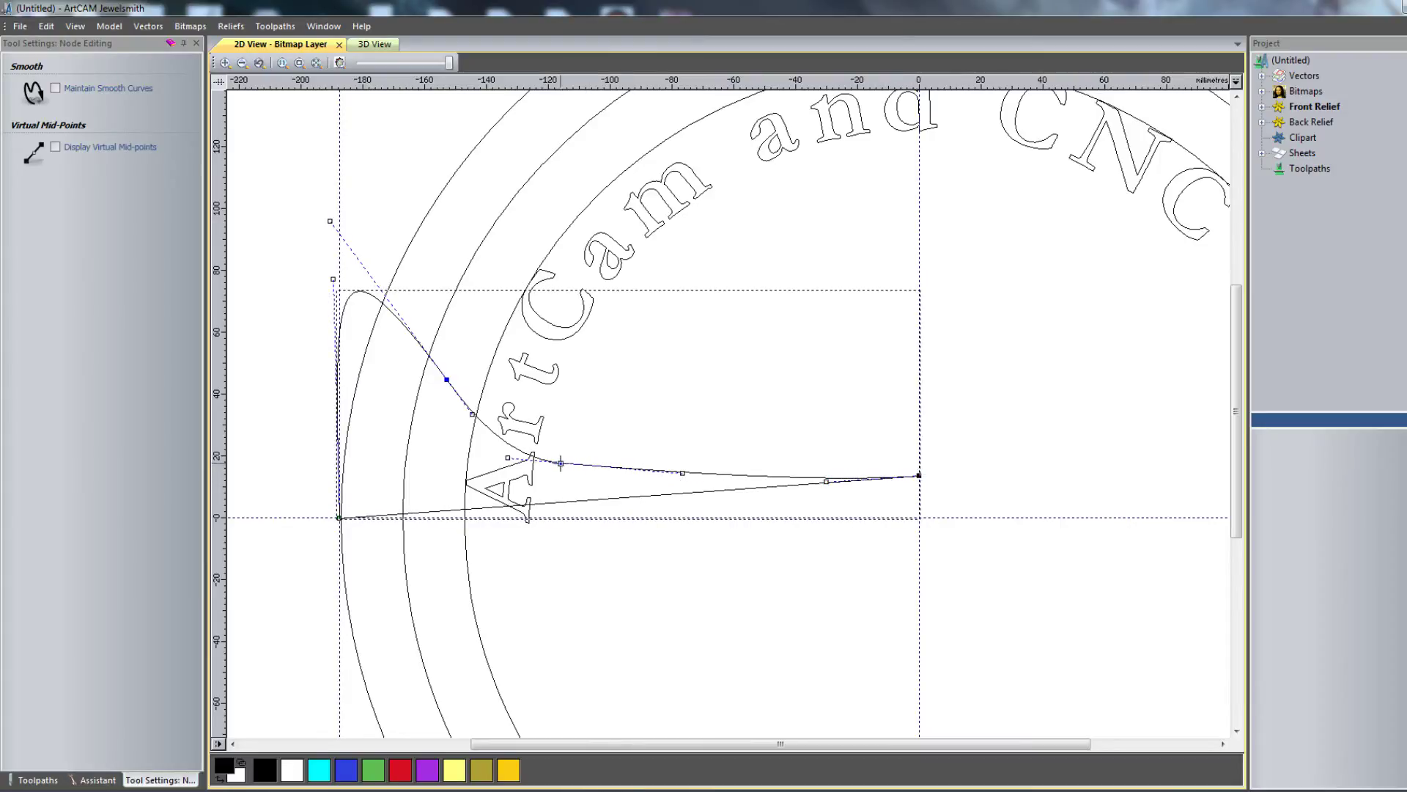
drag(559, 461, 618, 467)
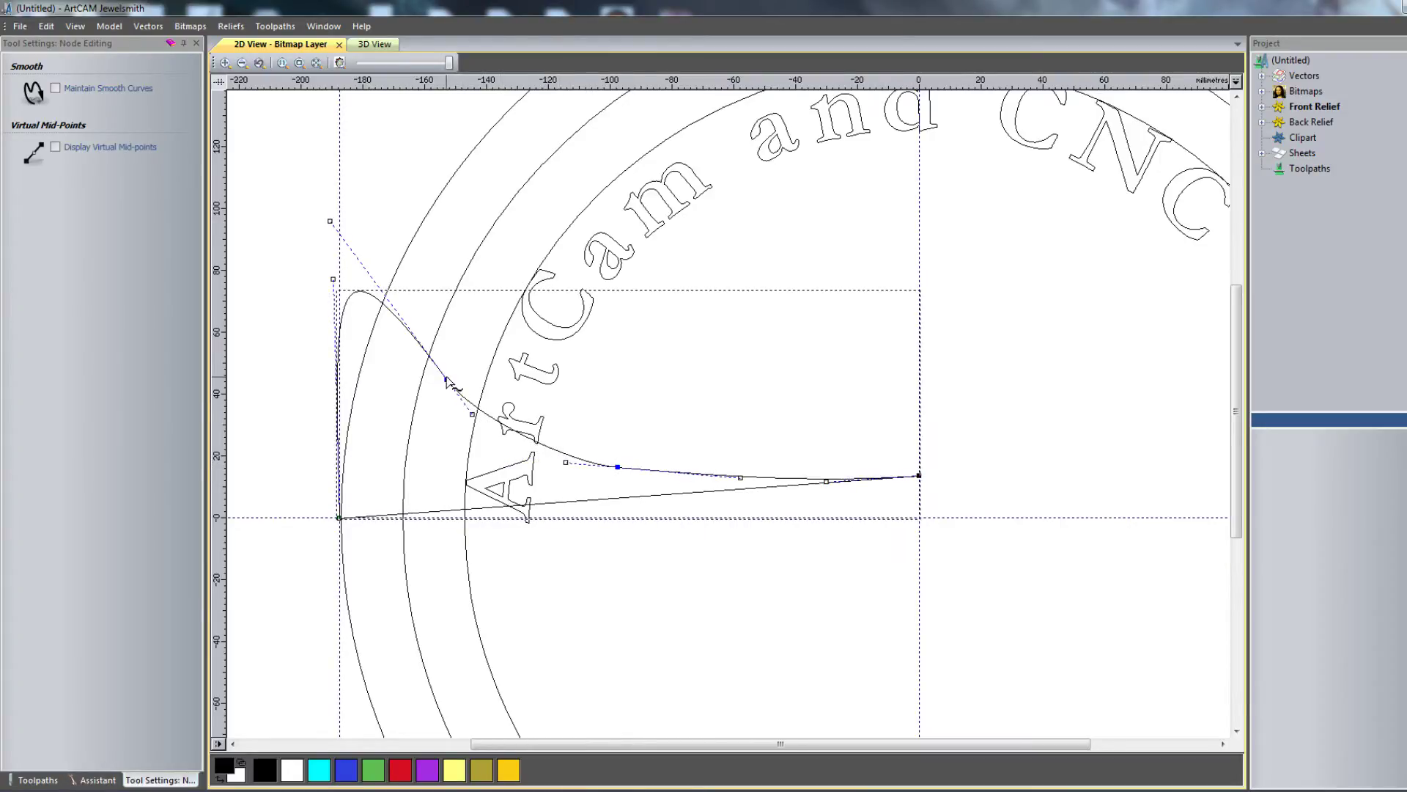
drag(445, 381, 471, 402)
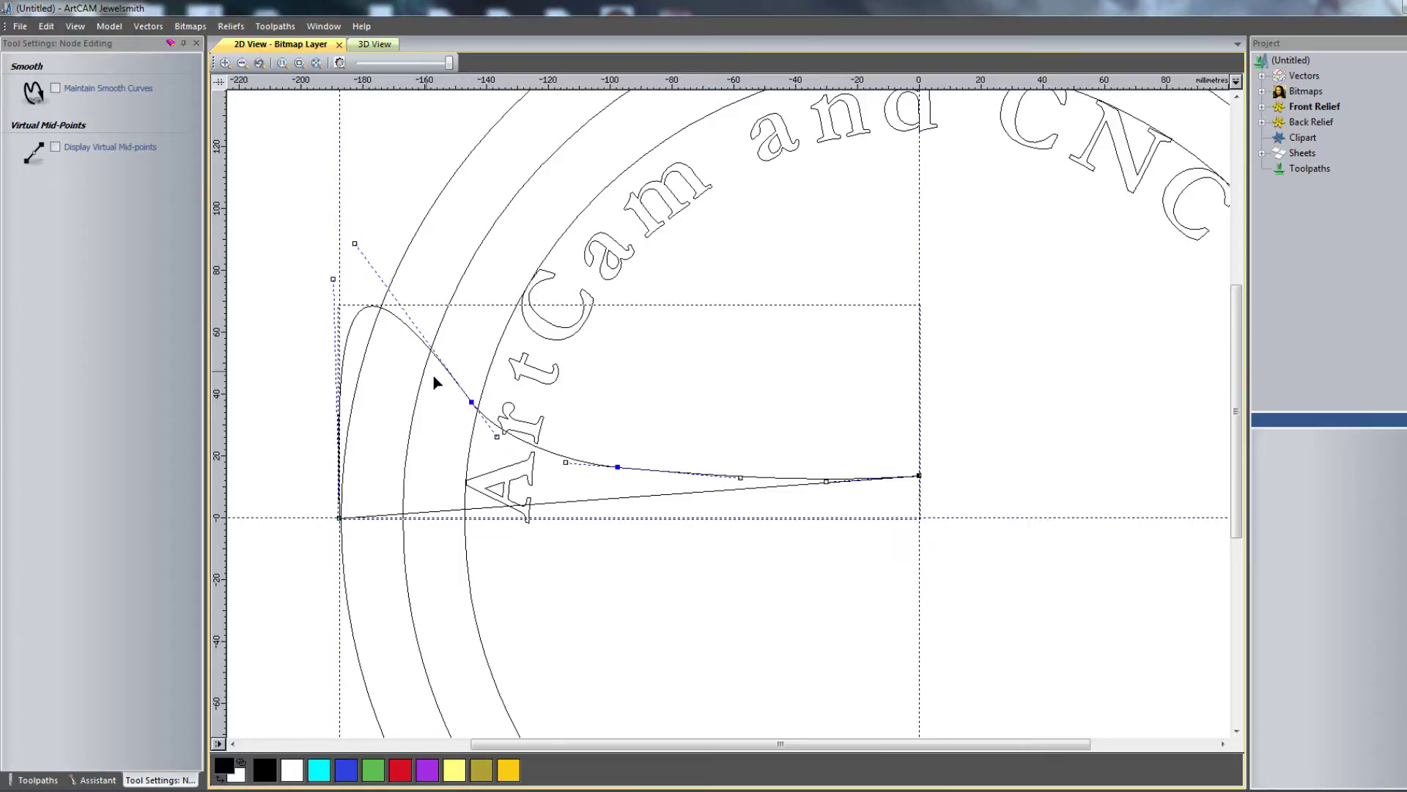
Step: Insert a node at the curve's peak, place it on the left vertical guide at about Y 70, and move the neighbouring node onto the innermost circle
right_click(369, 306)
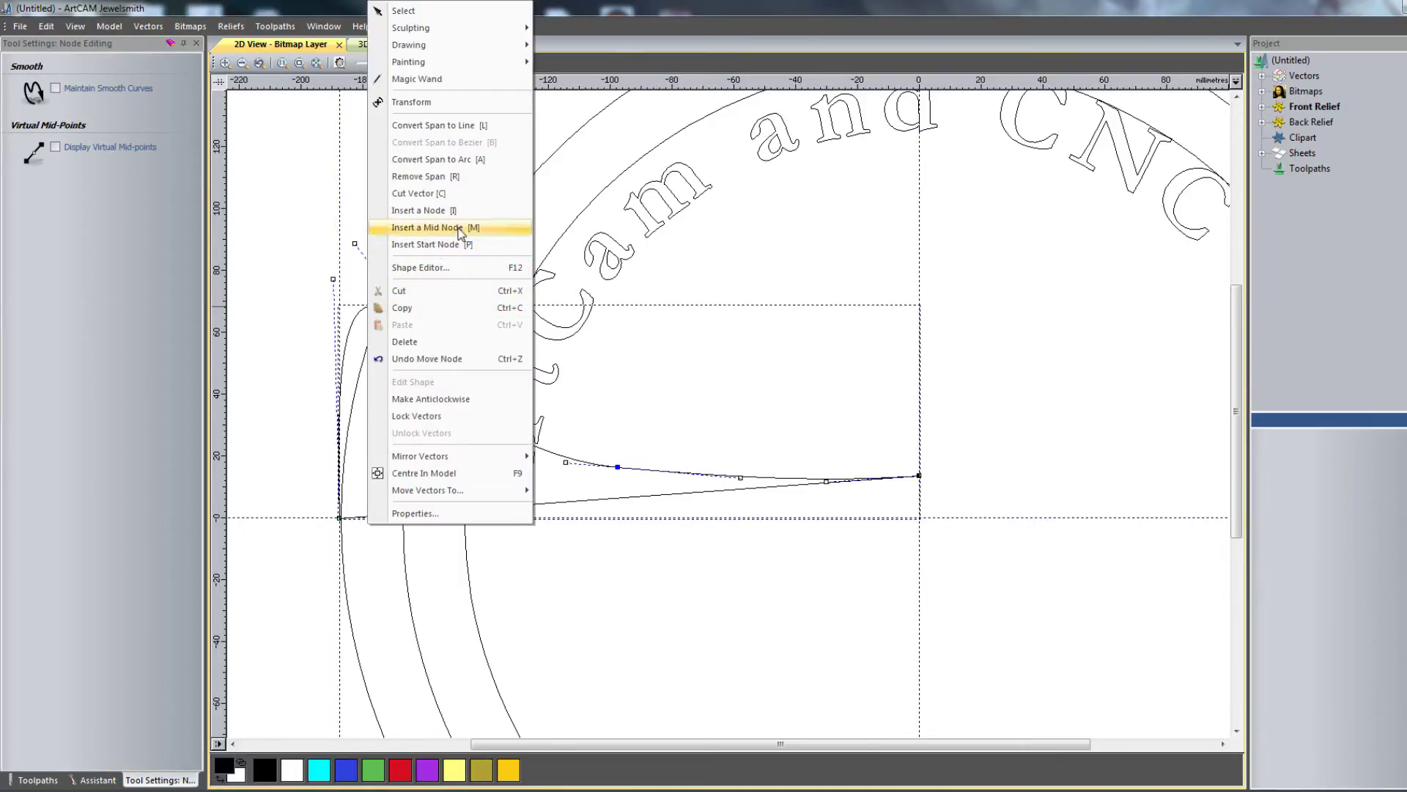
click(460, 229)
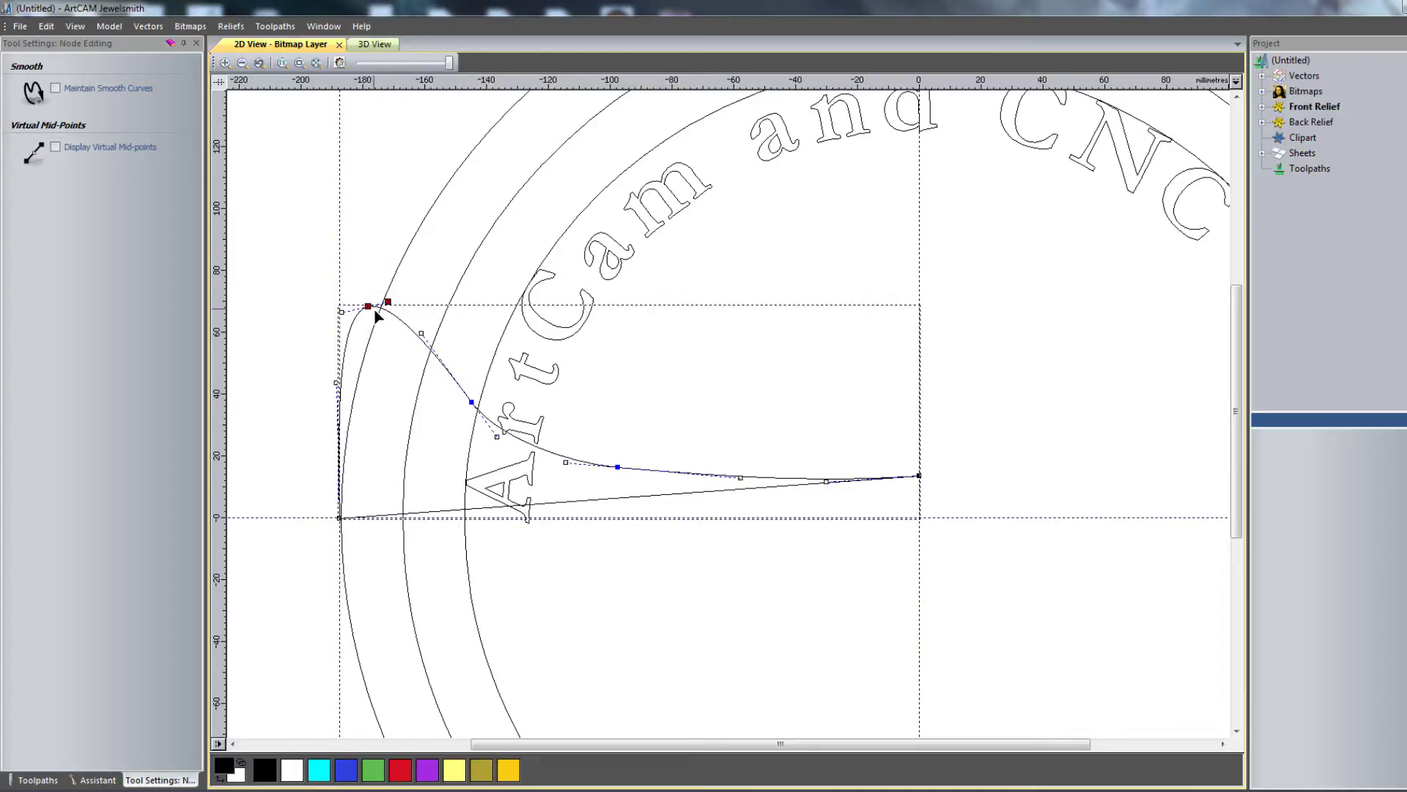
drag(367, 306, 489, 407)
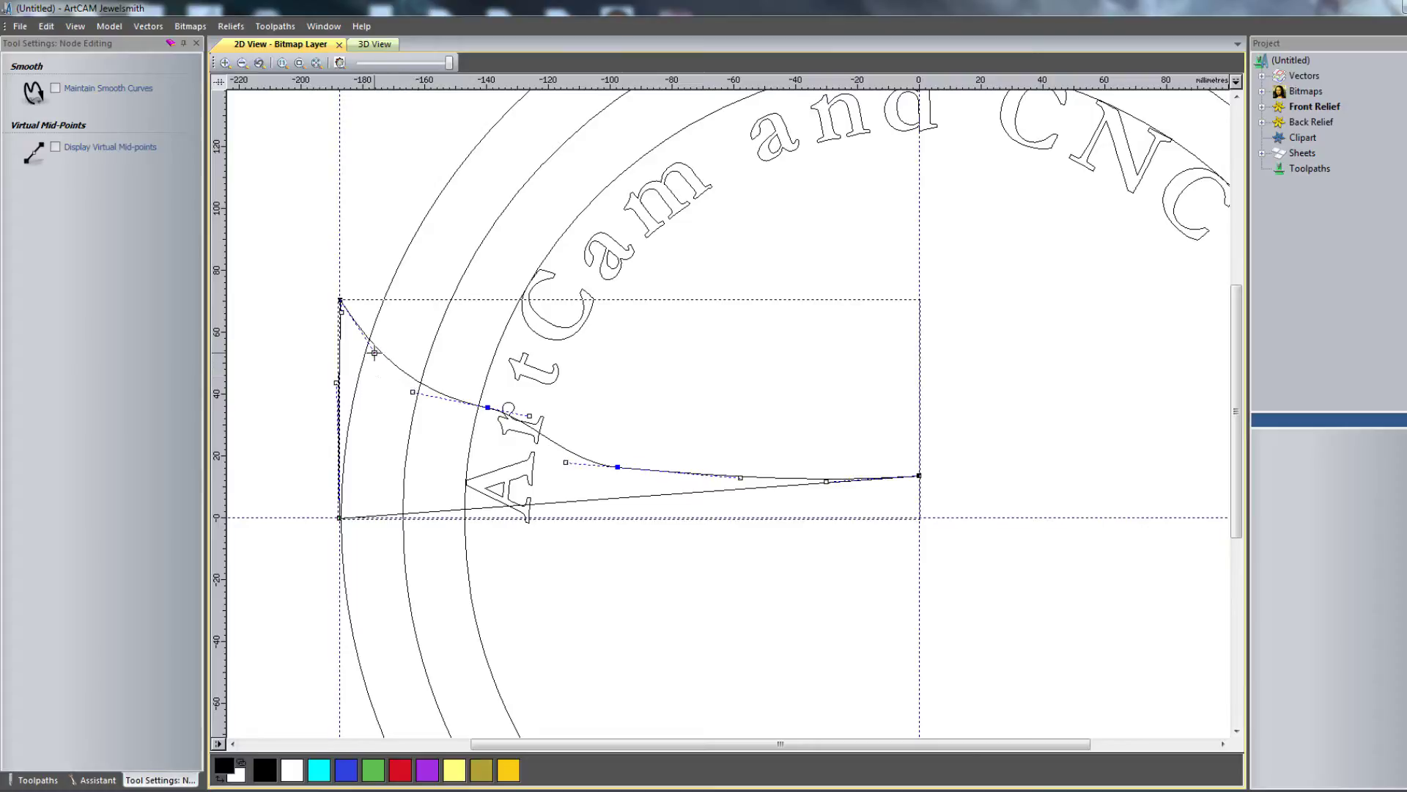
drag(375, 355, 349, 265)
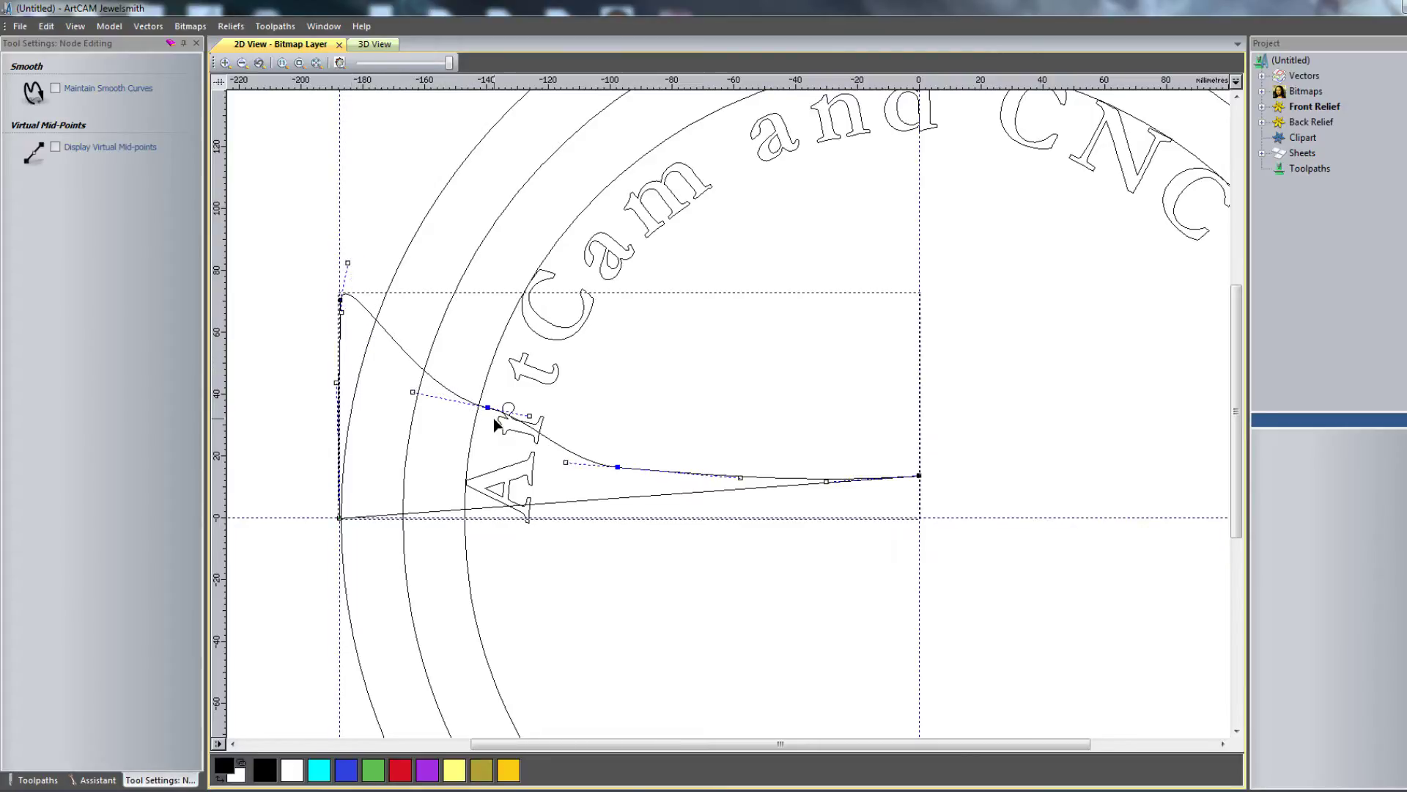
drag(489, 408, 527, 396)
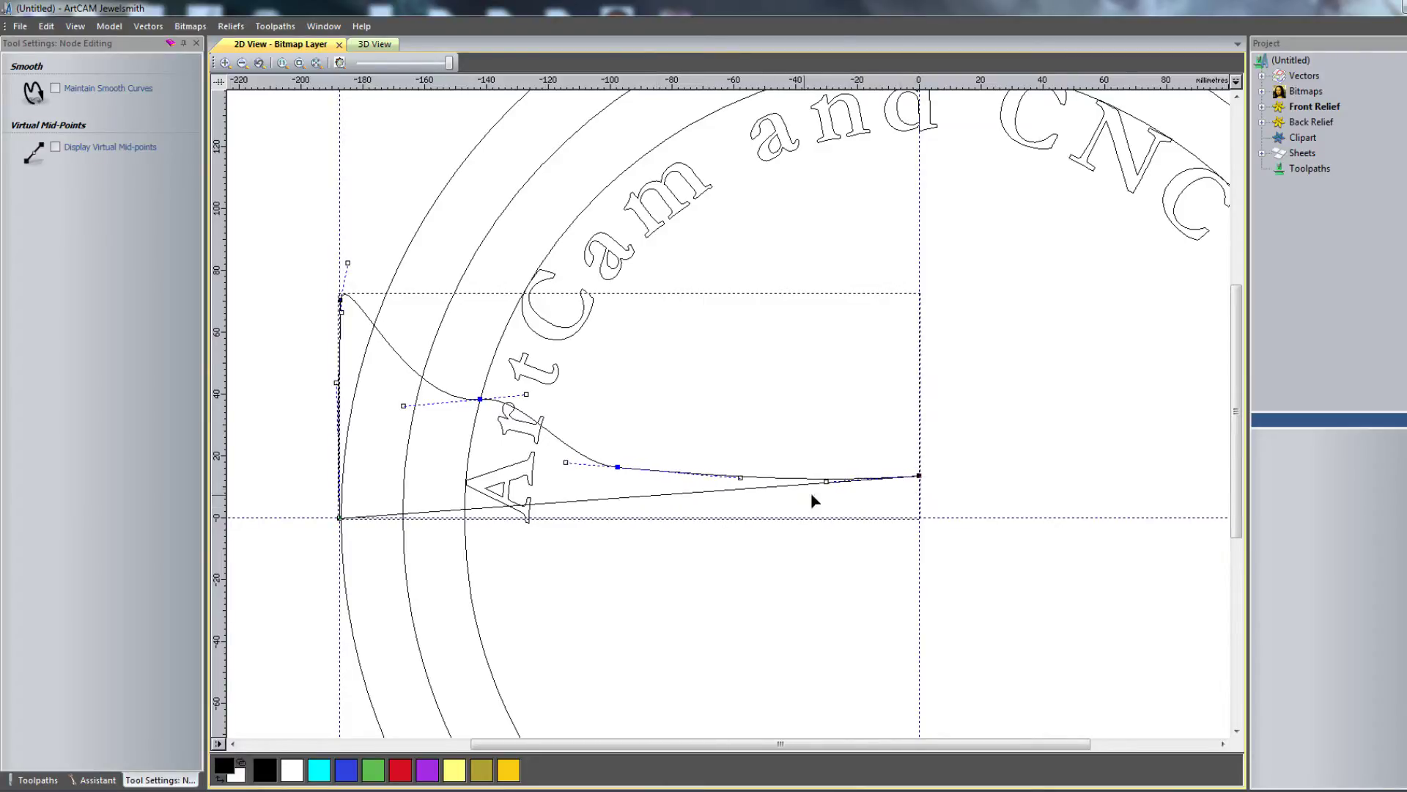
Step: Insert a node on the slanted base line and move it to the centre guides' intersection, giving a horizontal base and a vertical right side
scroll(826, 486, up, 3)
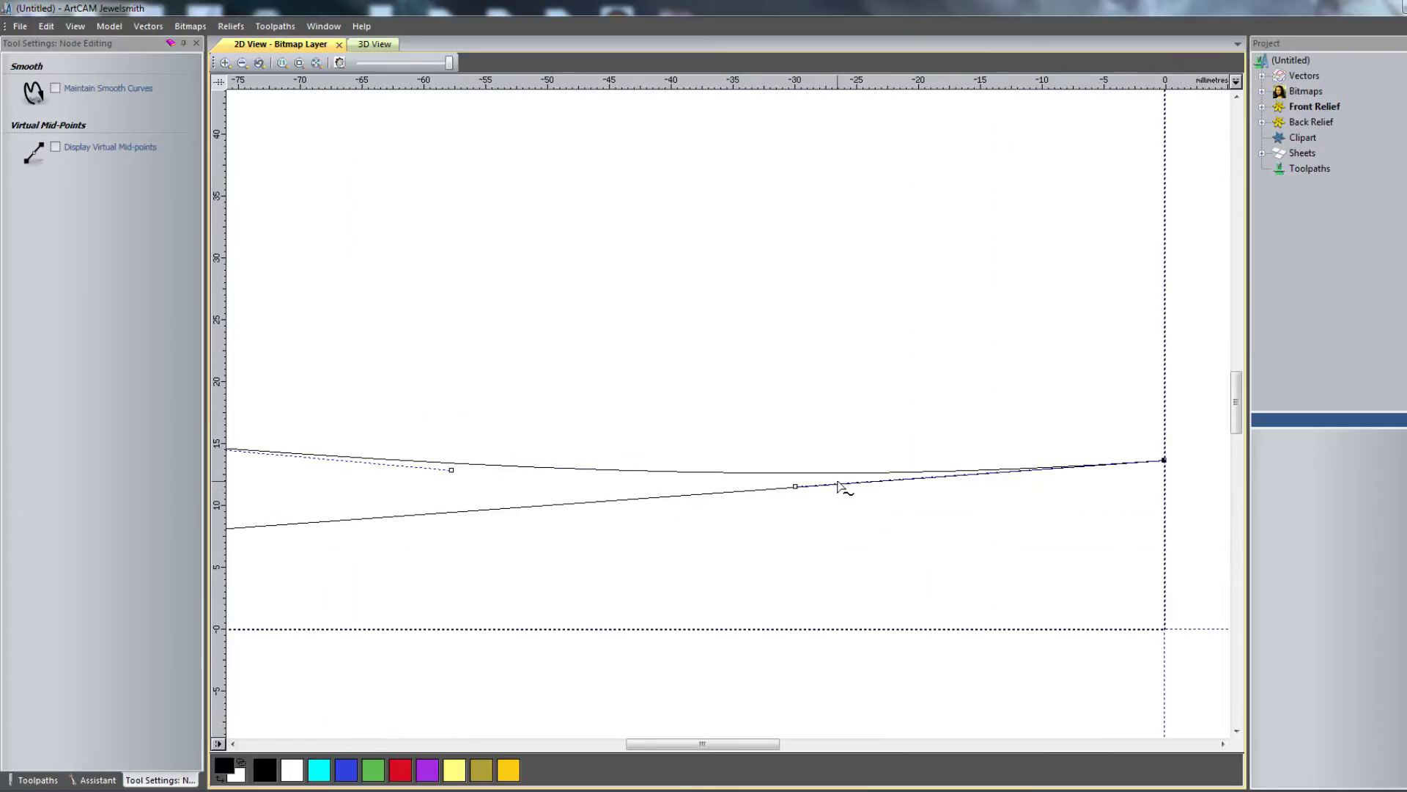
right_click(746, 493)
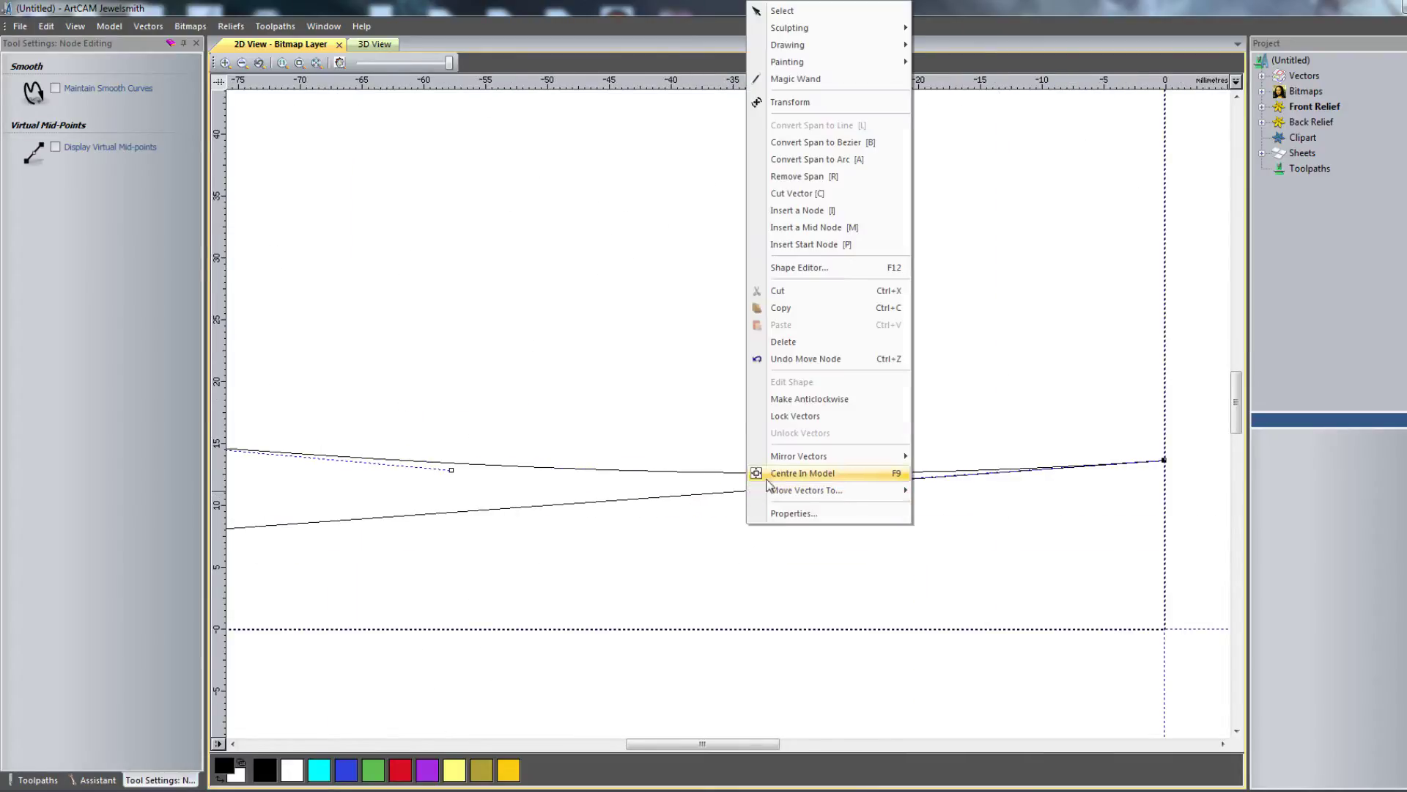
click(801, 211)
drag(744, 492, 1164, 628)
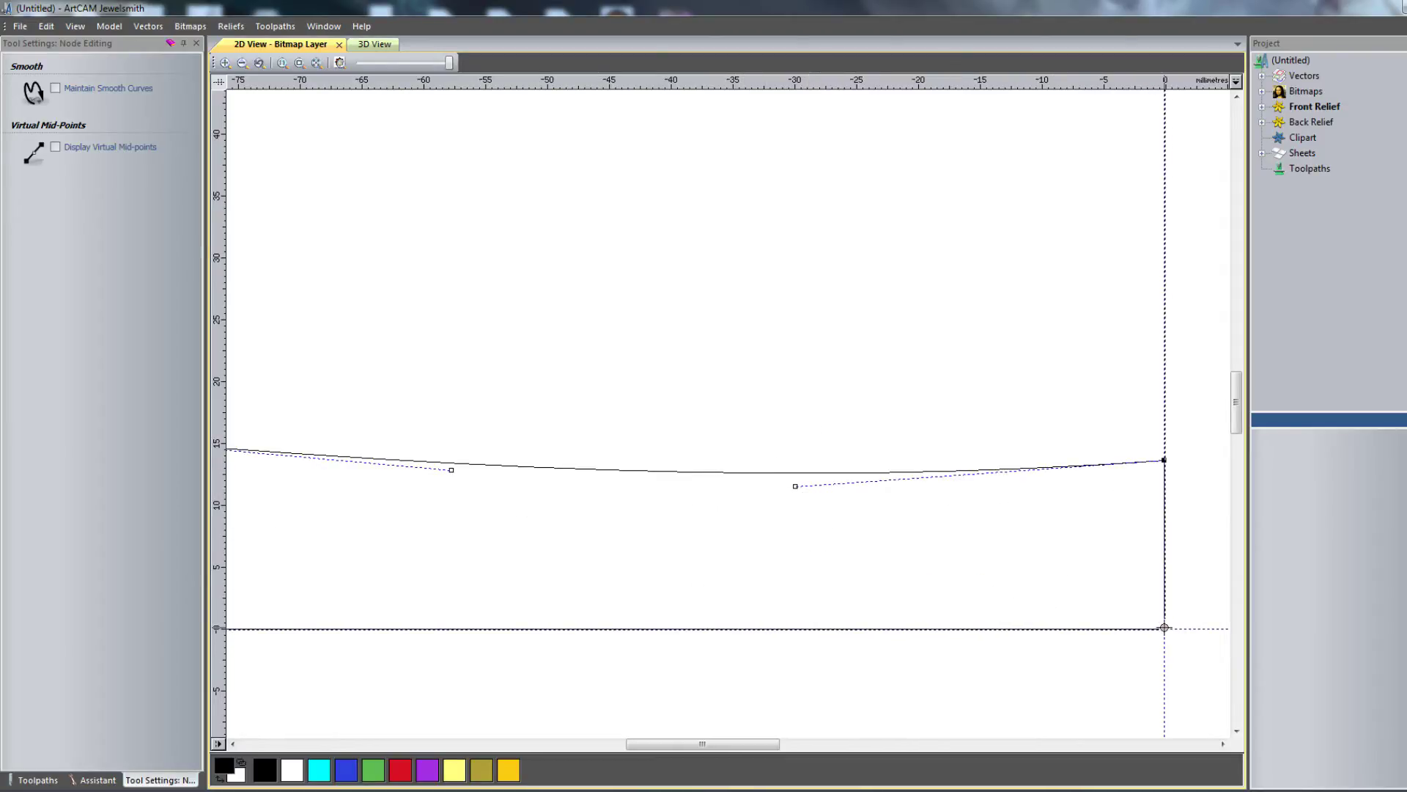
scroll(848, 534, down, 3)
scroll(665, 409, up, 2)
scroll(746, 434, down, 1)
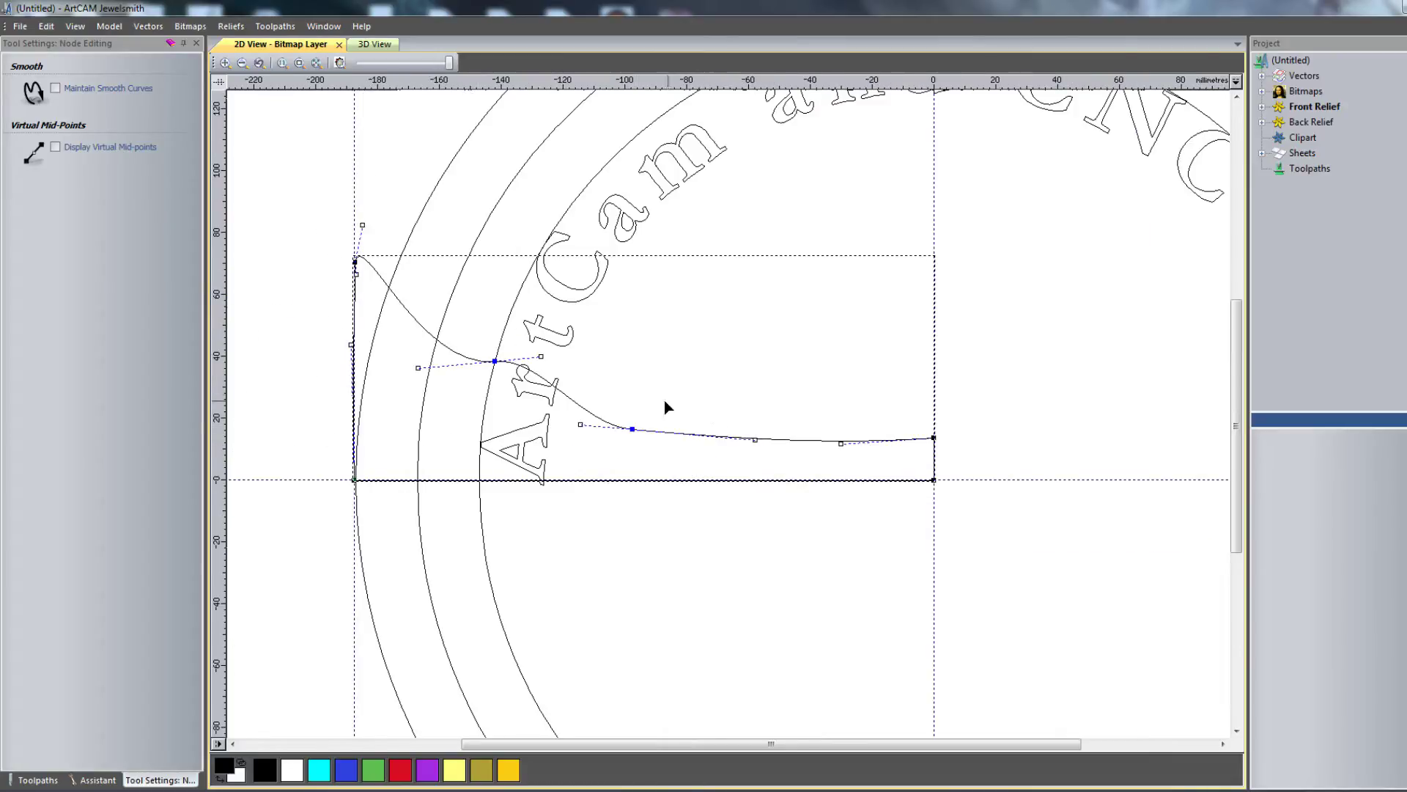
Step: Lower the upper right end node and its handle, and move the inner low node to about X -72, Y 8
drag(843, 443, 840, 436)
drag(635, 429, 706, 435)
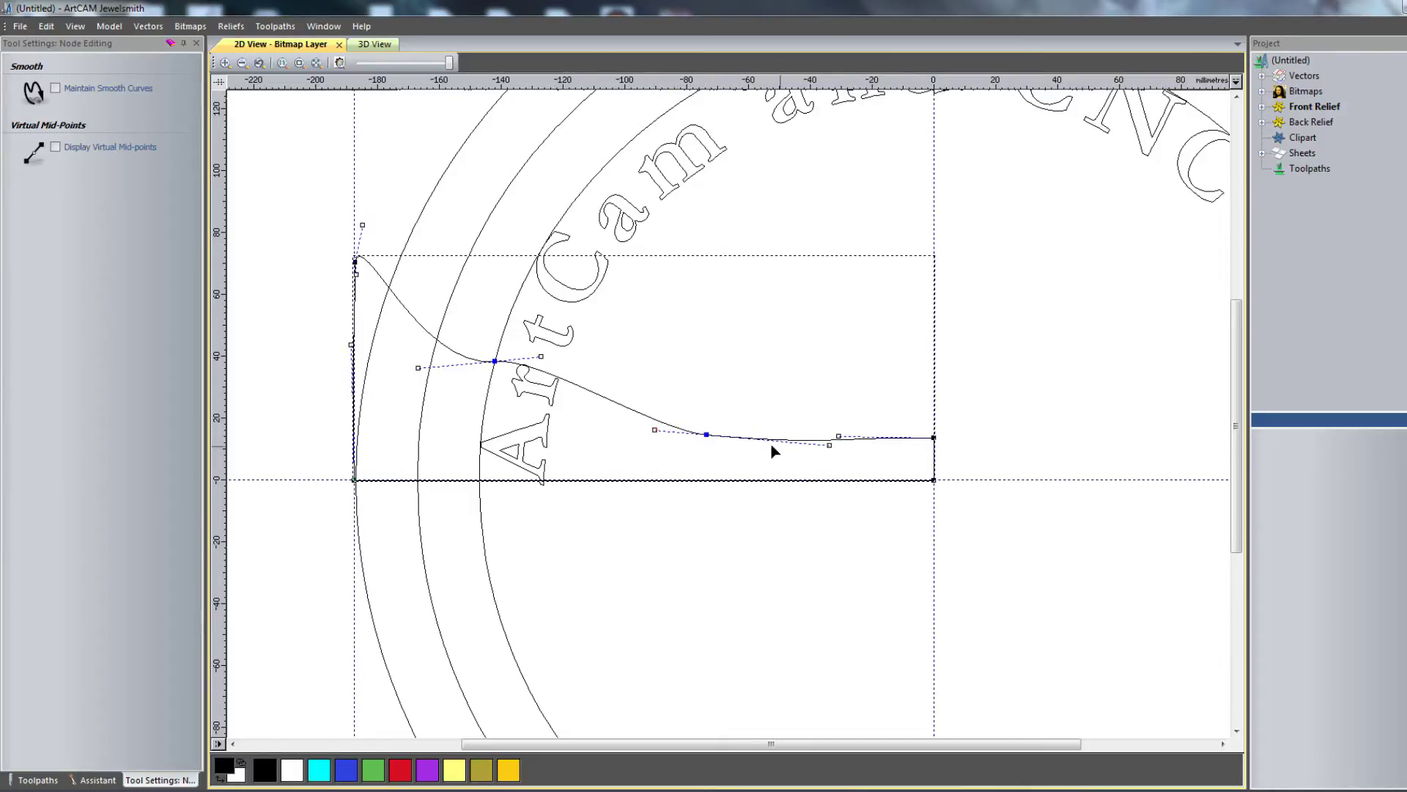
click(931, 439)
drag(933, 438, 933, 453)
drag(838, 434, 840, 460)
click(706, 435)
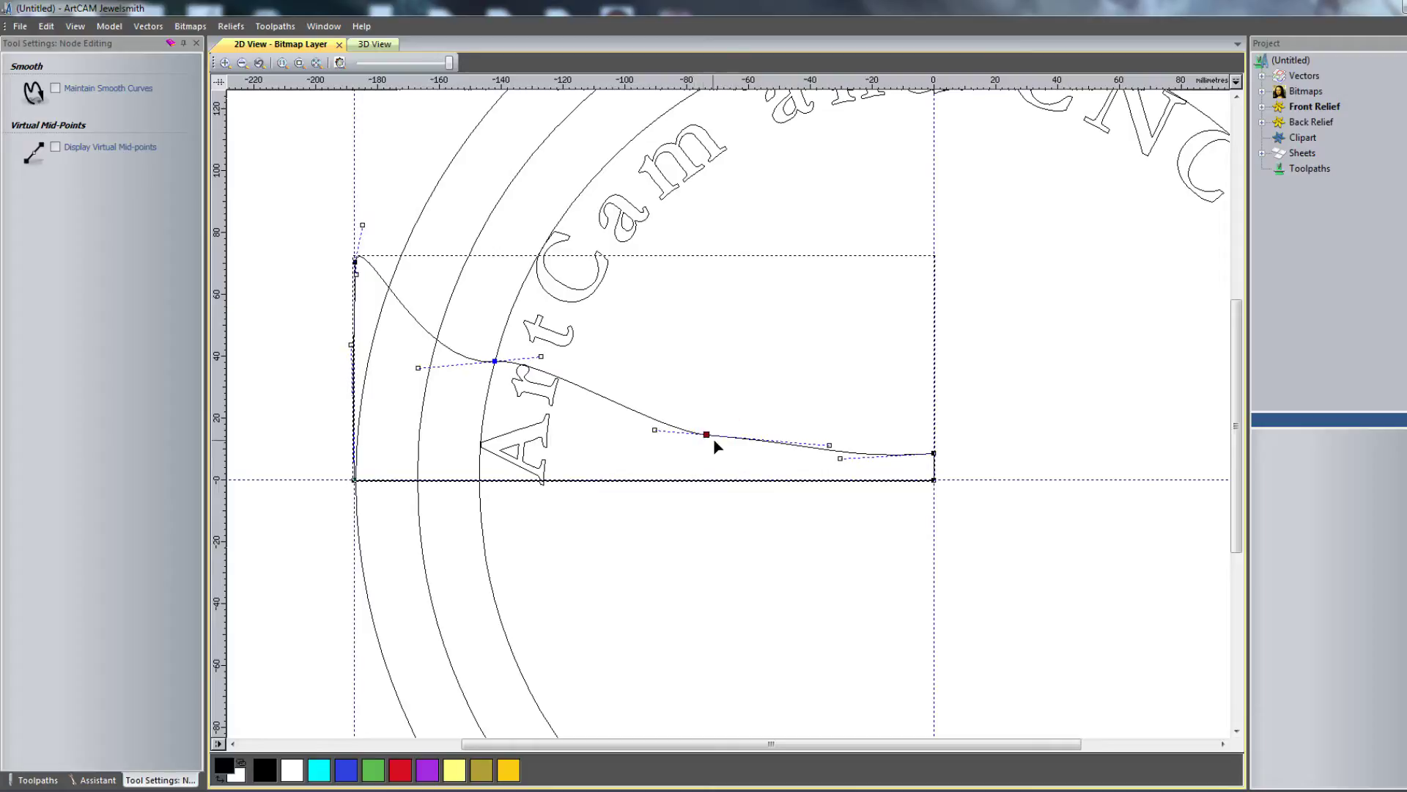
drag(706, 435, 709, 456)
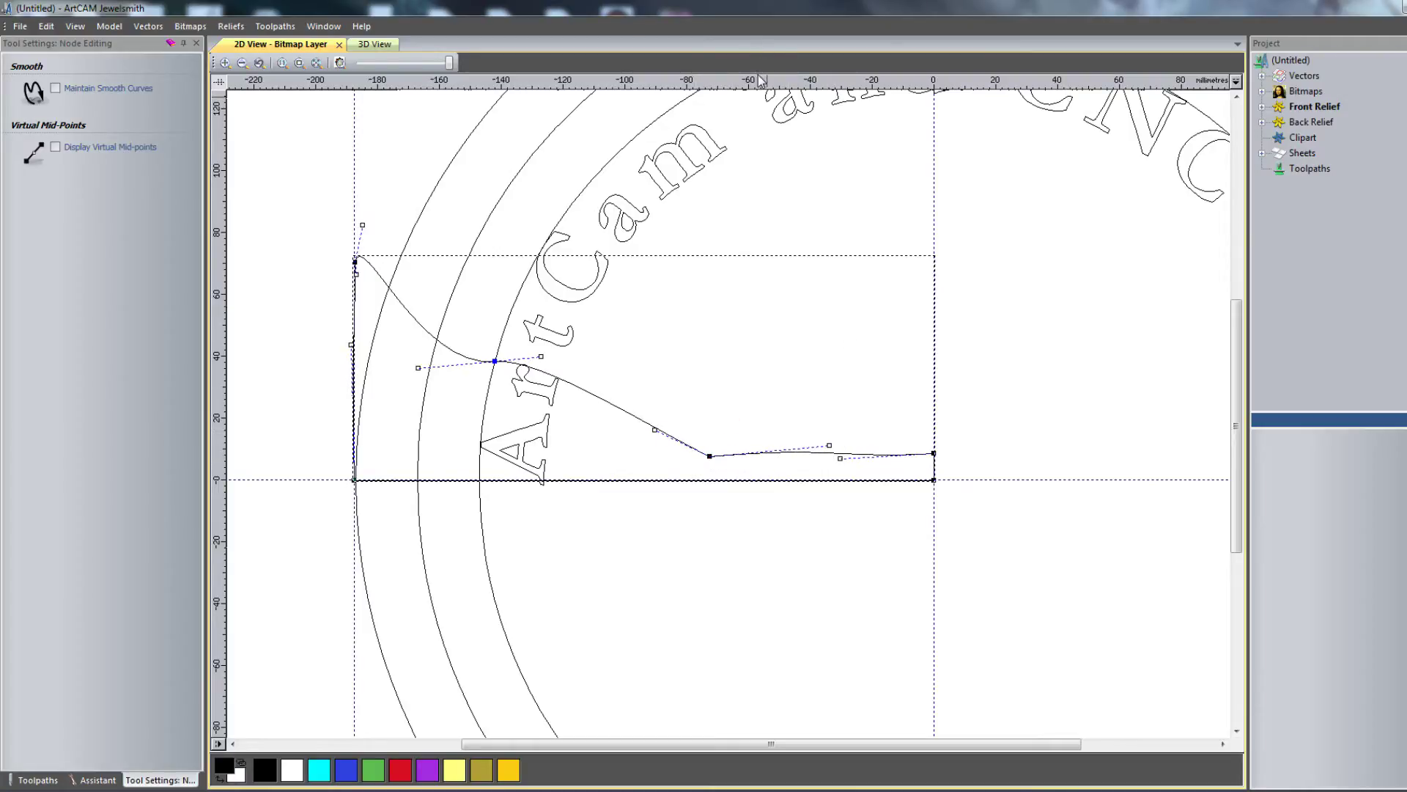
Step: Add a horizontal guide about 7 mm above the base and snap the profile's upper right end node to it
drag(760, 80, 777, 459)
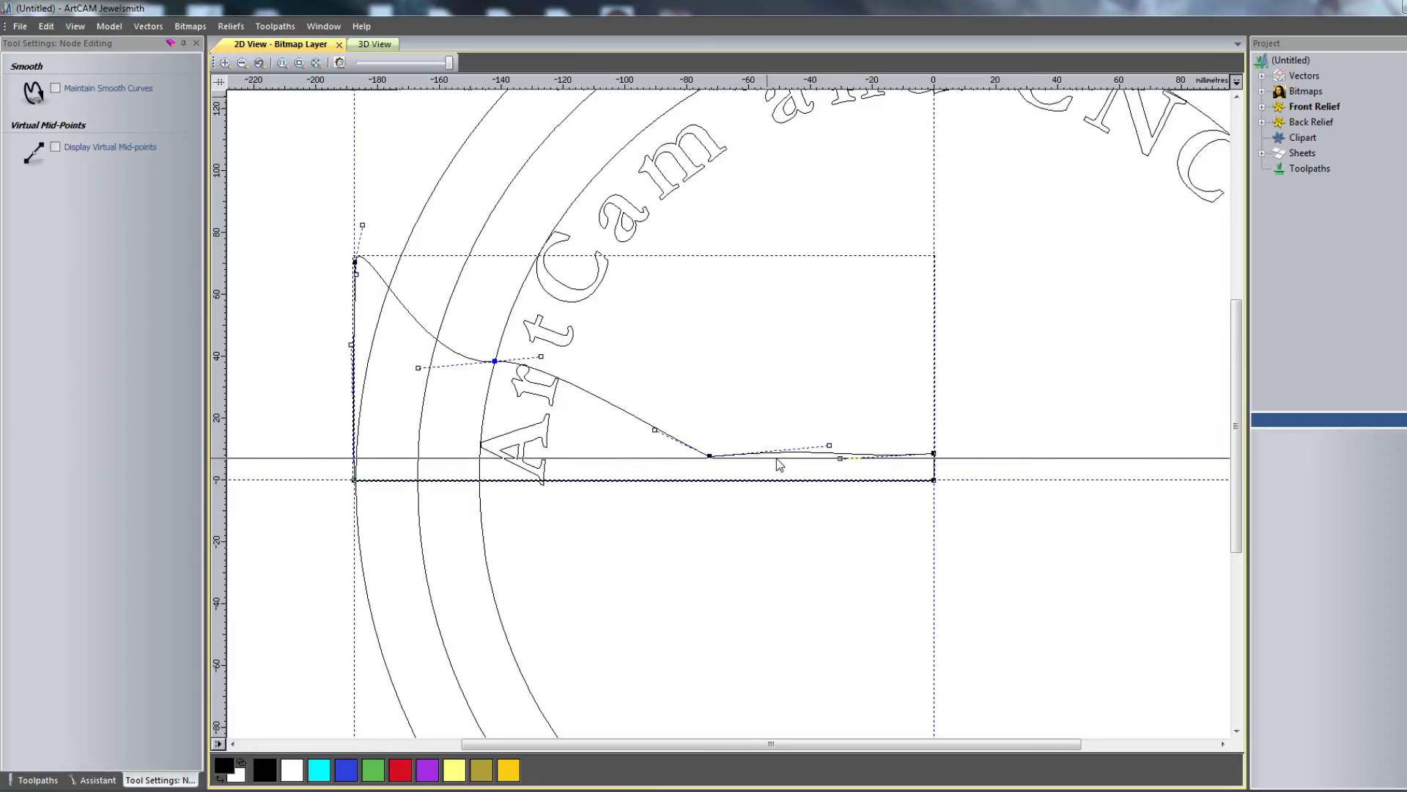
scroll(932, 441, up, 2)
drag(943, 493, 942, 516)
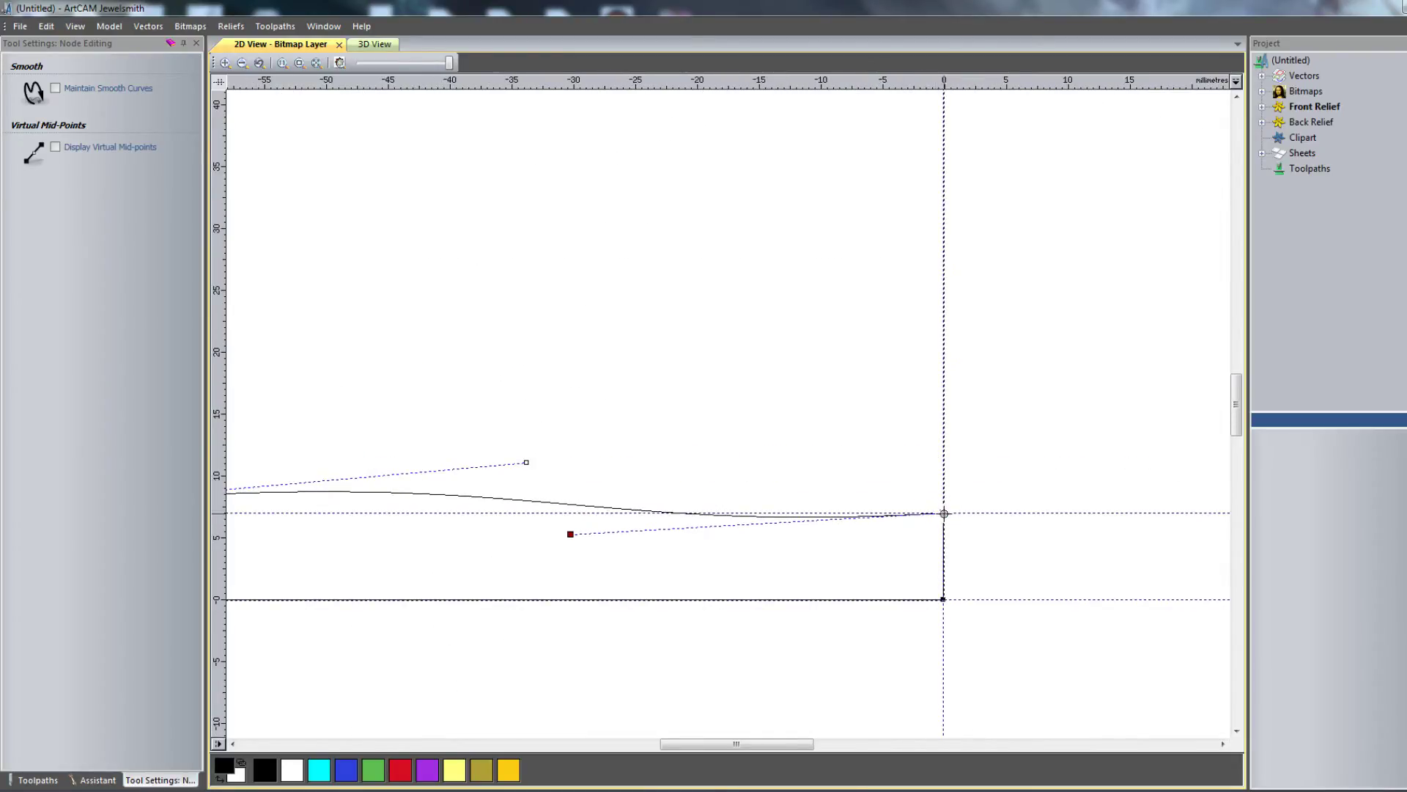
scroll(697, 490, down, 2)
scroll(560, 438, up, 1)
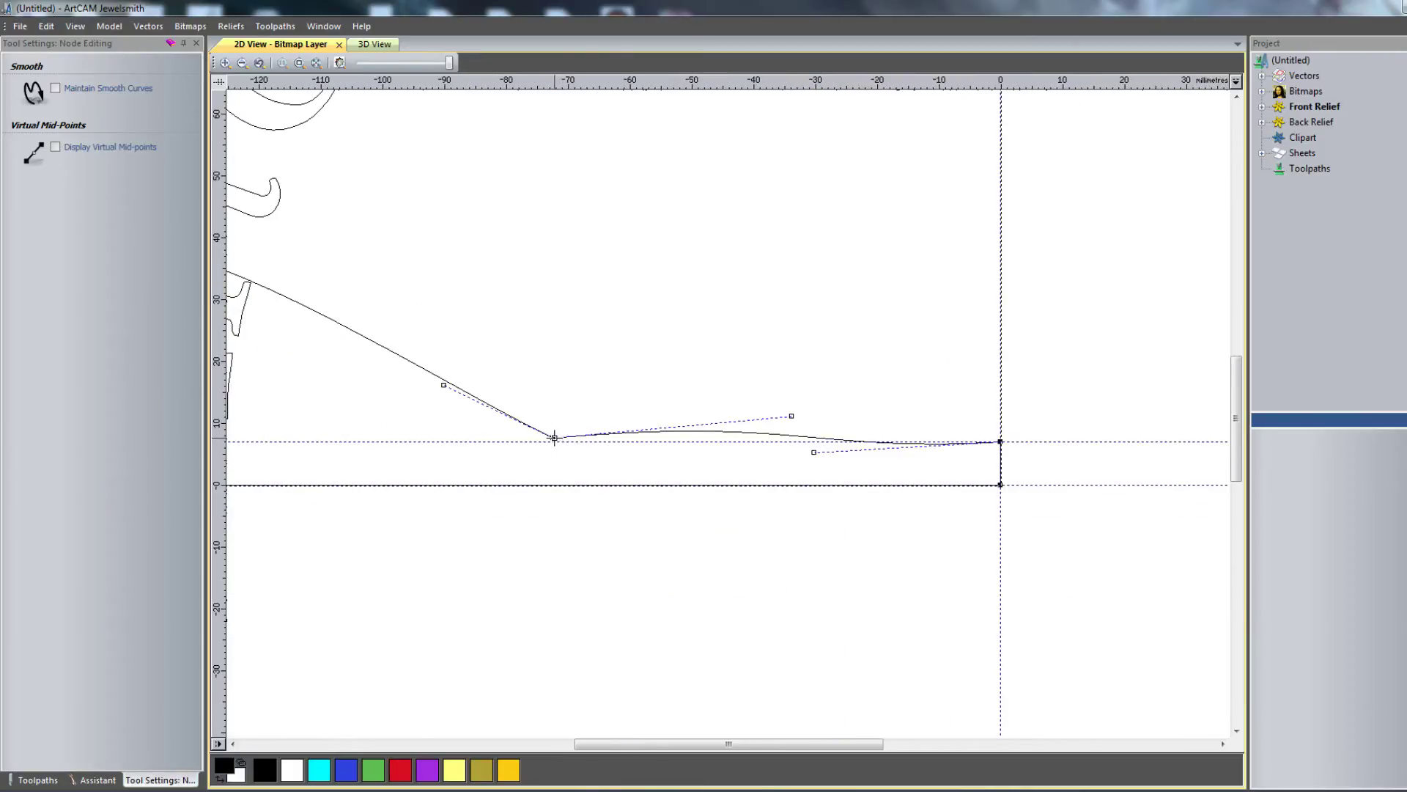
Step: Align the inner corner node and the span's handles with the new guide to make the profile's low section flat
drag(554, 437, 552, 442)
drag(791, 419, 814, 443)
scroll(762, 459, down, 3)
scroll(725, 453, up, 3)
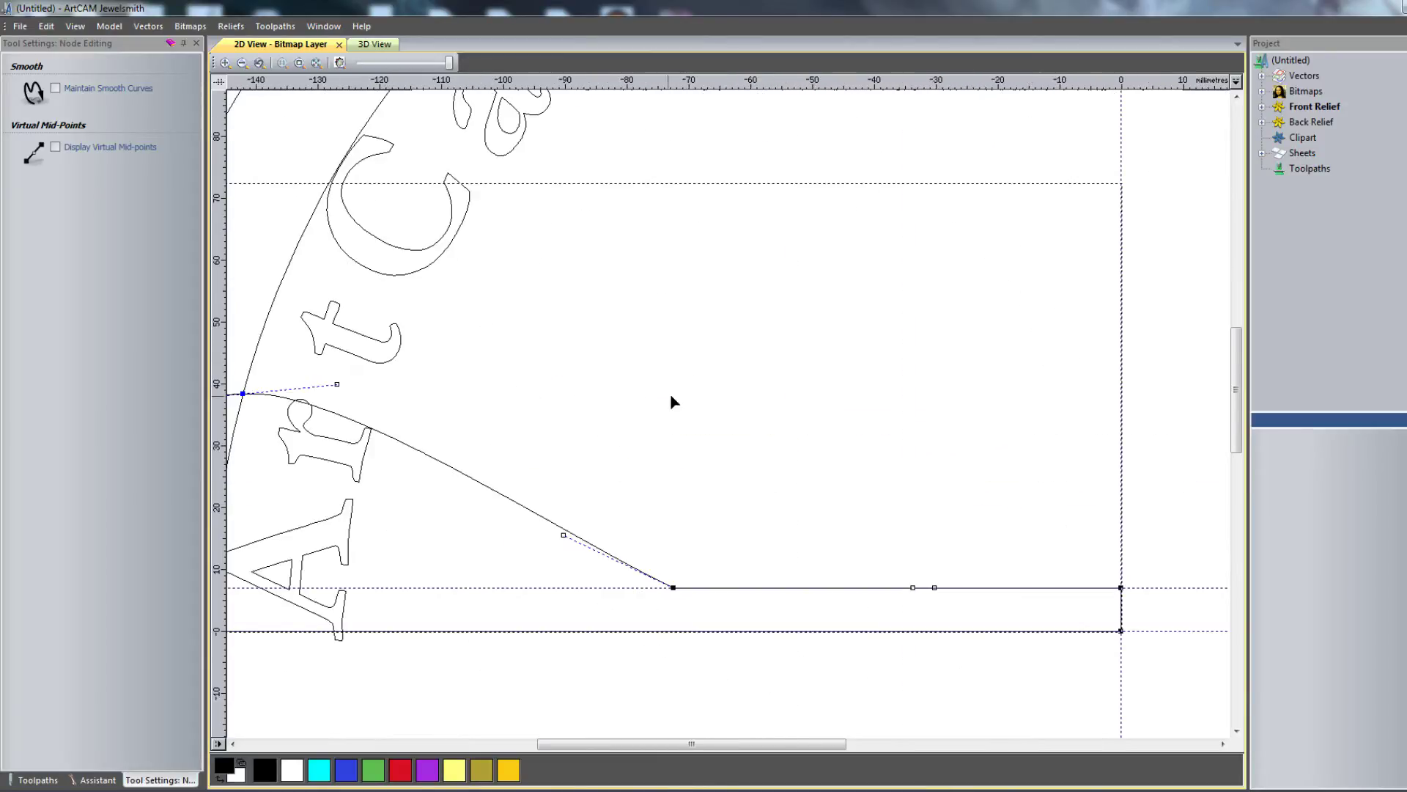
scroll(672, 399, down, 3)
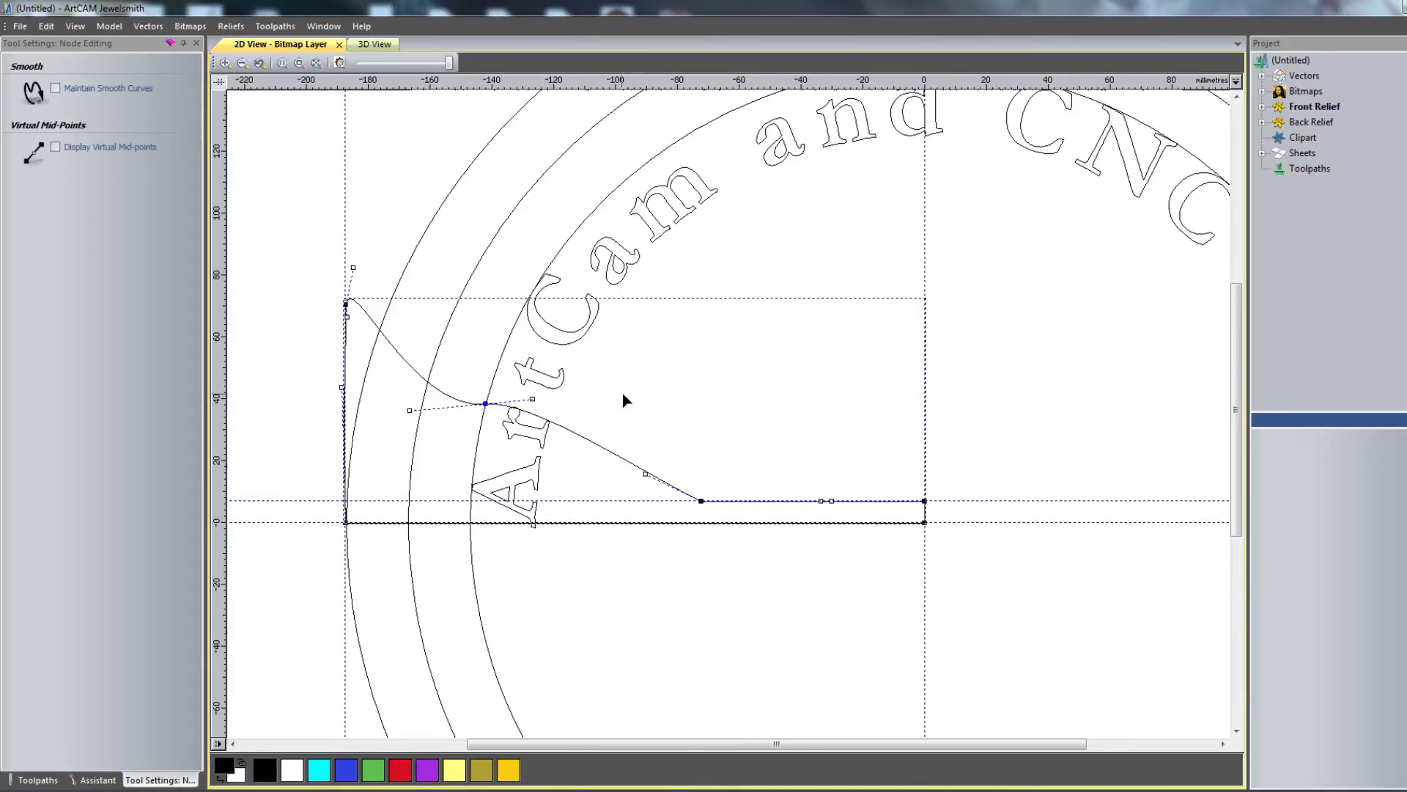
Step: Align the top rim node's upper handle and the vertical side's handle with the vertical rim guide to straighten the profile's outer side
scroll(342, 442, left, 3)
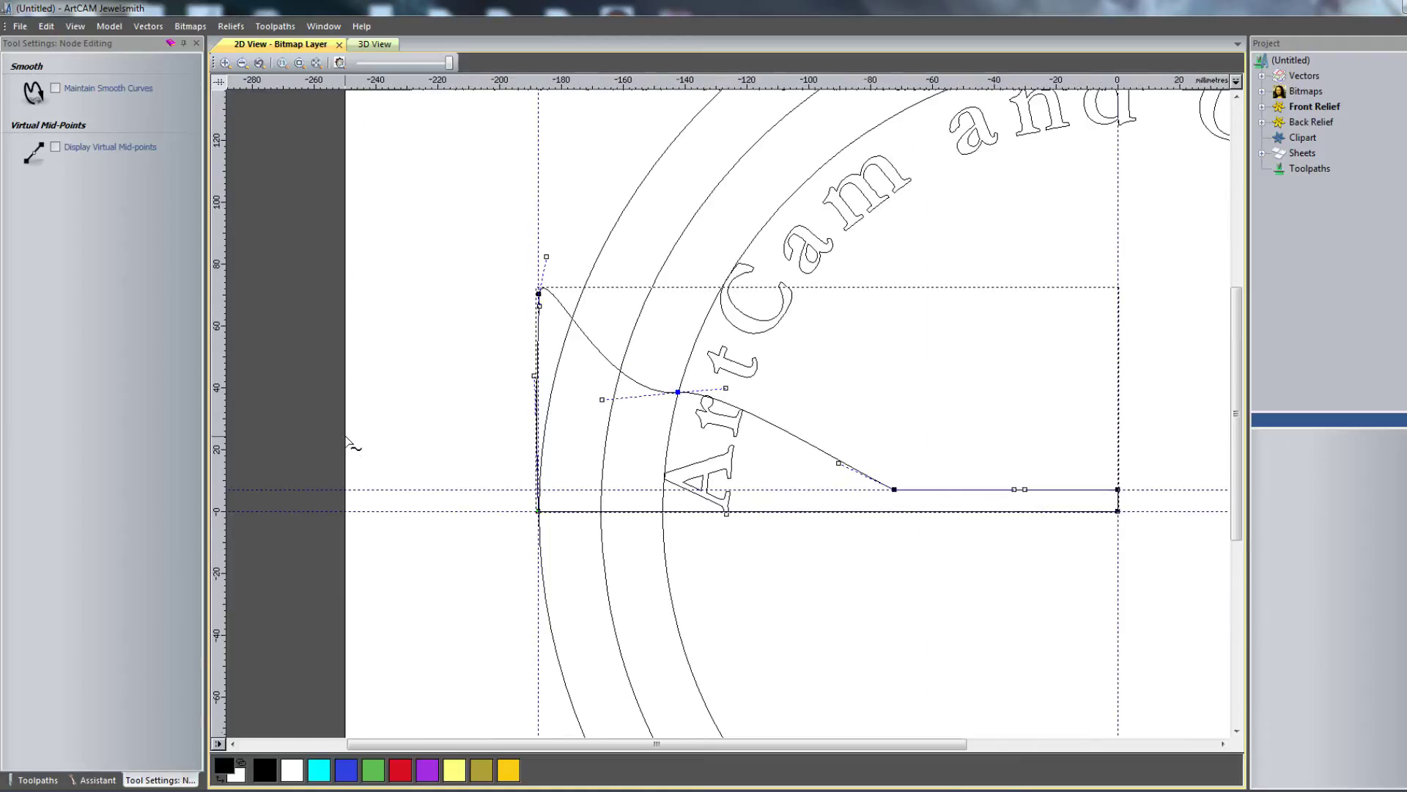
scroll(614, 427, down, 3)
scroll(804, 409, up, 3)
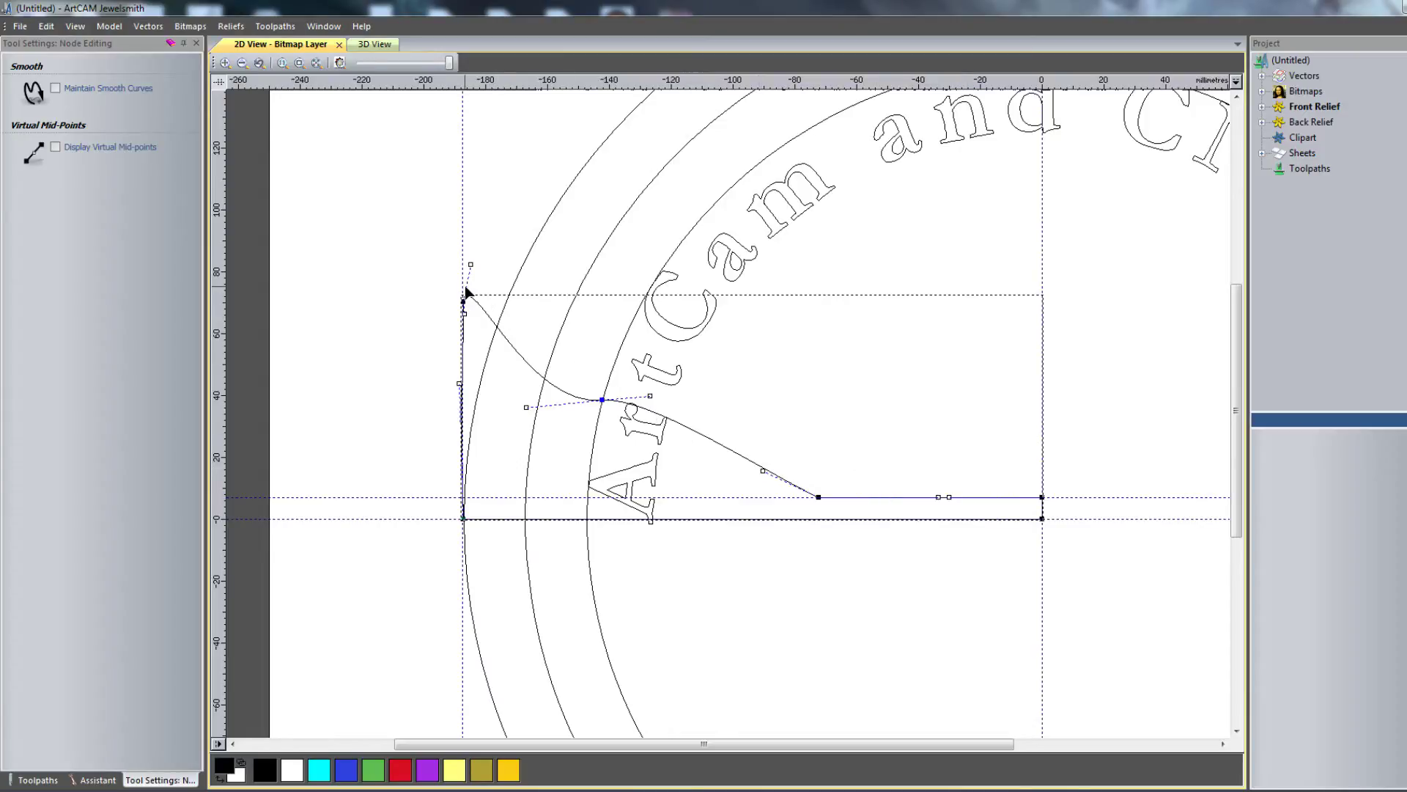
scroll(465, 283, up, 3)
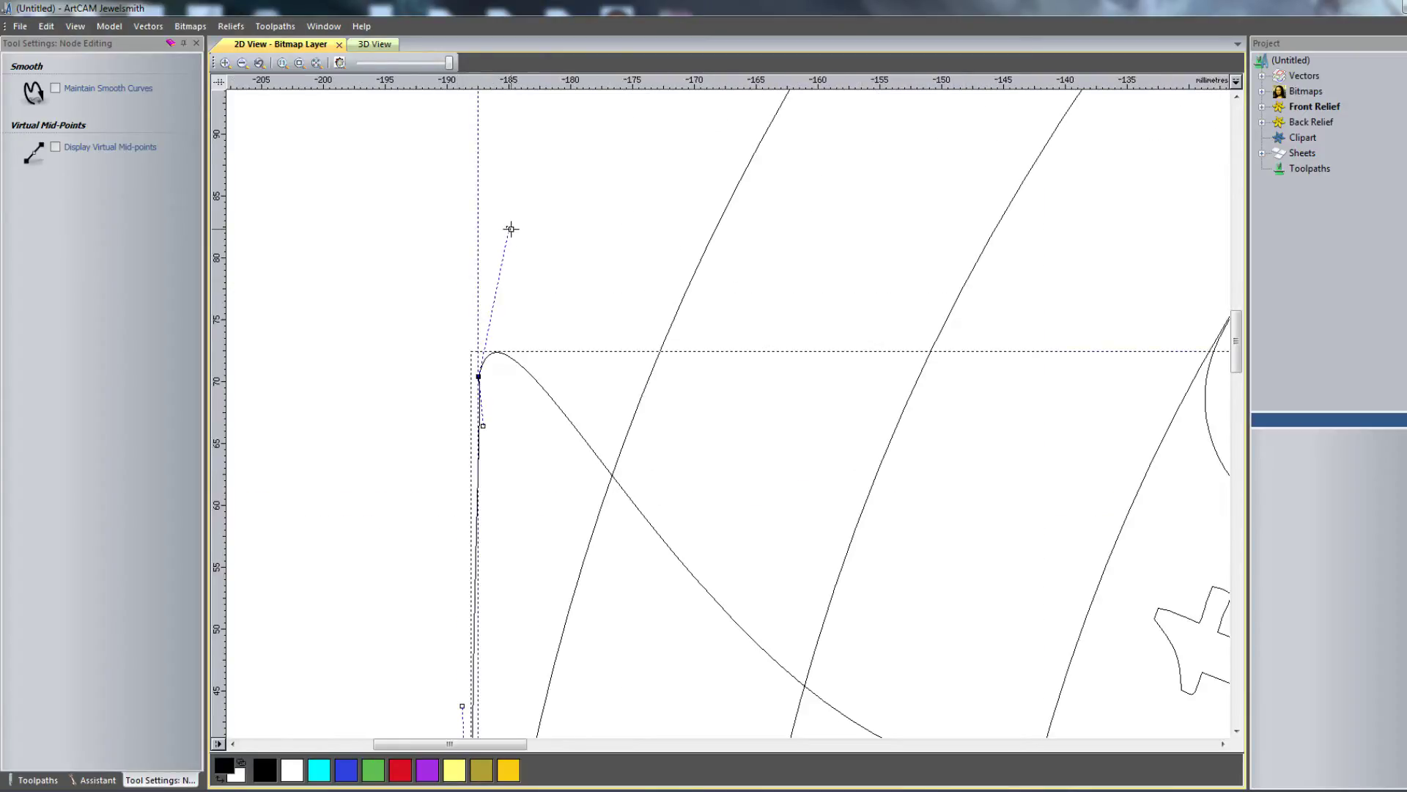
drag(511, 228, 479, 208)
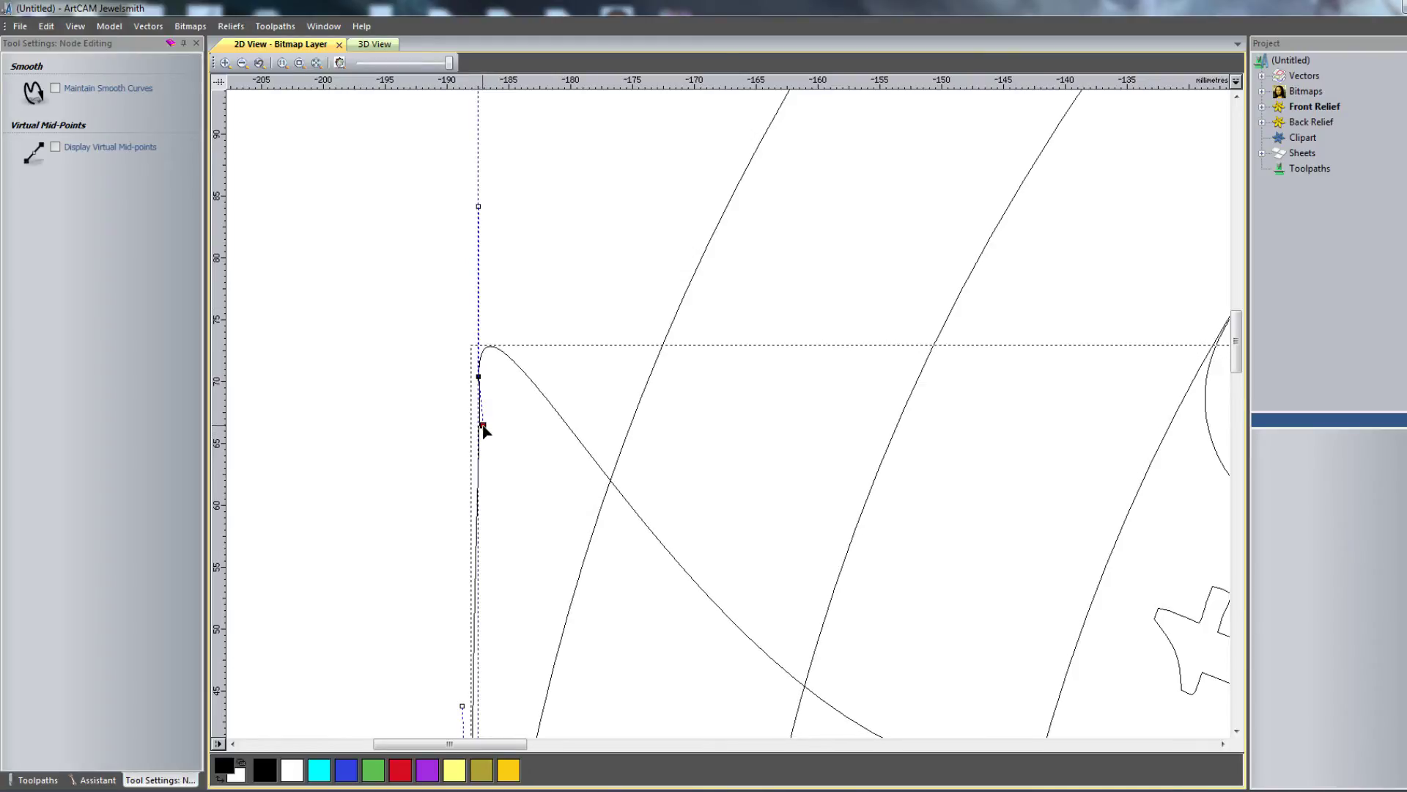
scroll(584, 528, down, 3)
scroll(654, 494, up, 1)
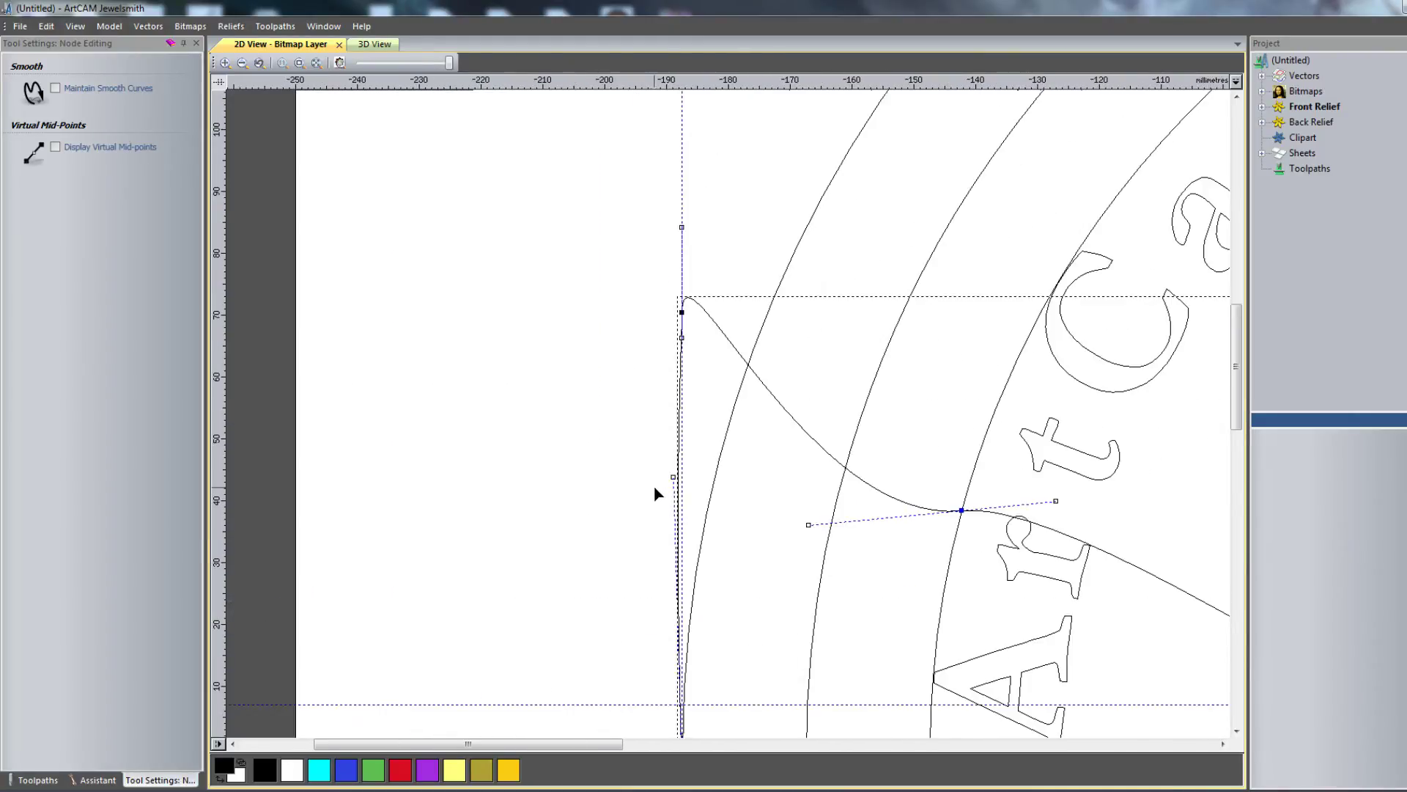
drag(673, 476, 679, 476)
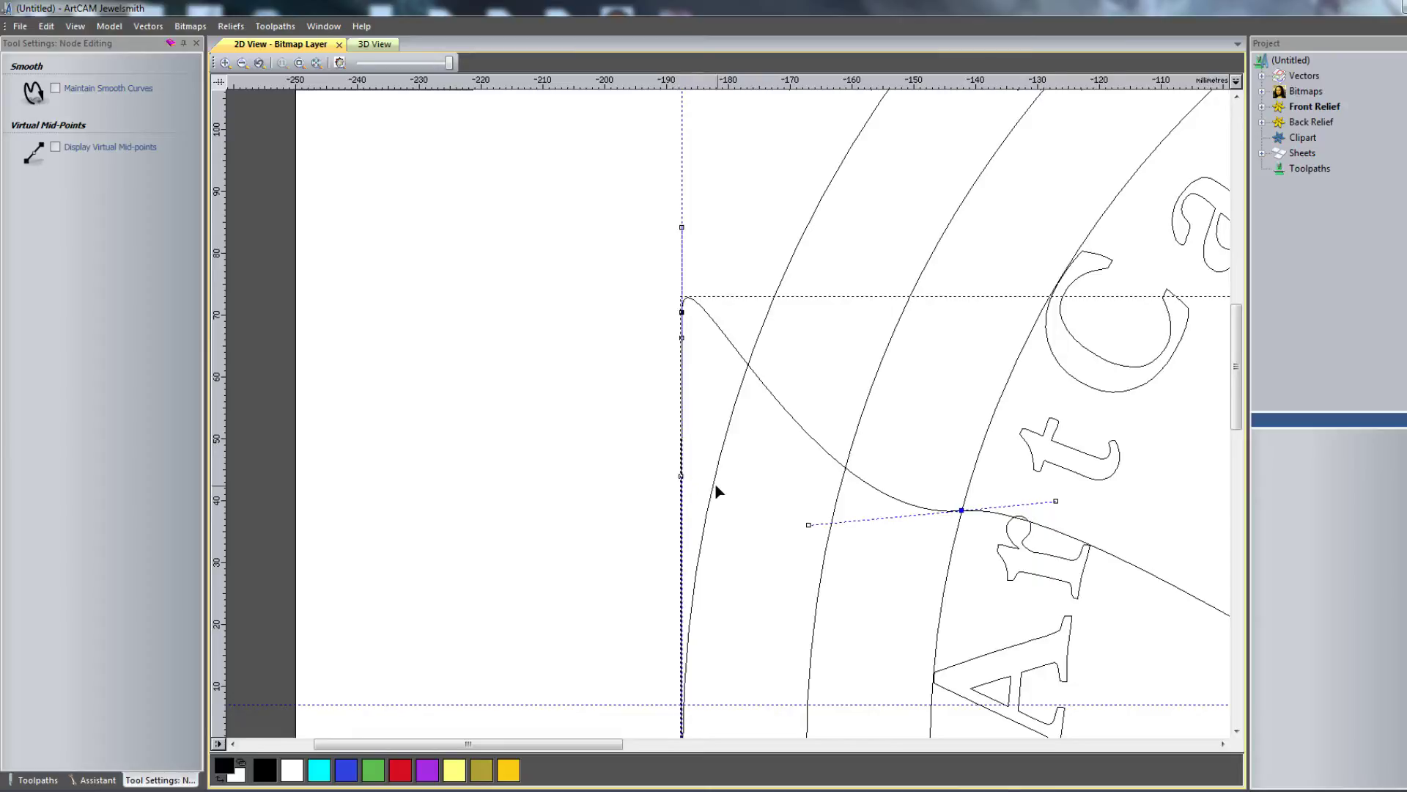
scroll(769, 540, down, 2)
scroll(848, 450, up, 1)
scroll(848, 449, down, 1)
scroll(854, 513, up, 1)
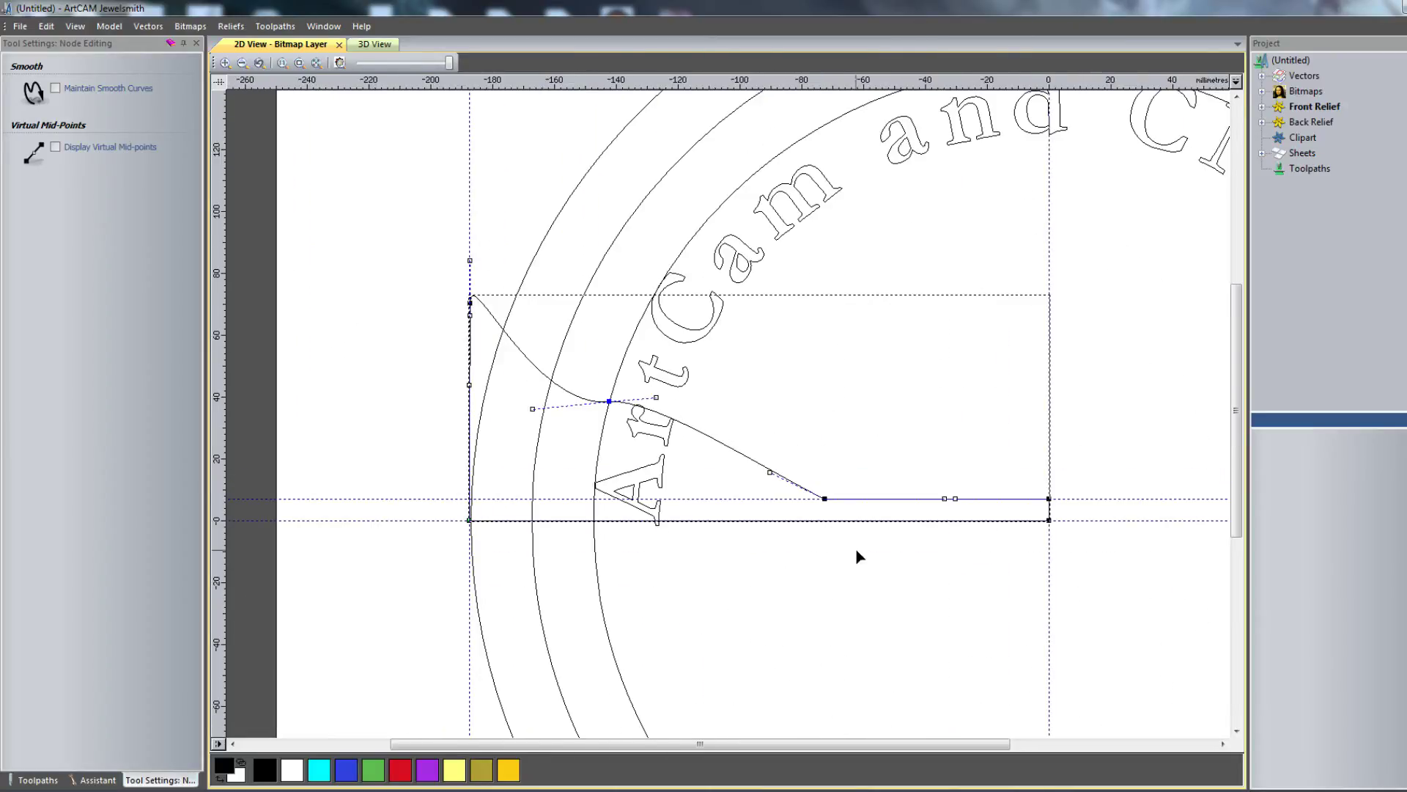
Step: Finish node editing and draw a rectangle about 195 by 35 mm below the profile, spanning the full width of its base line
click(196, 42)
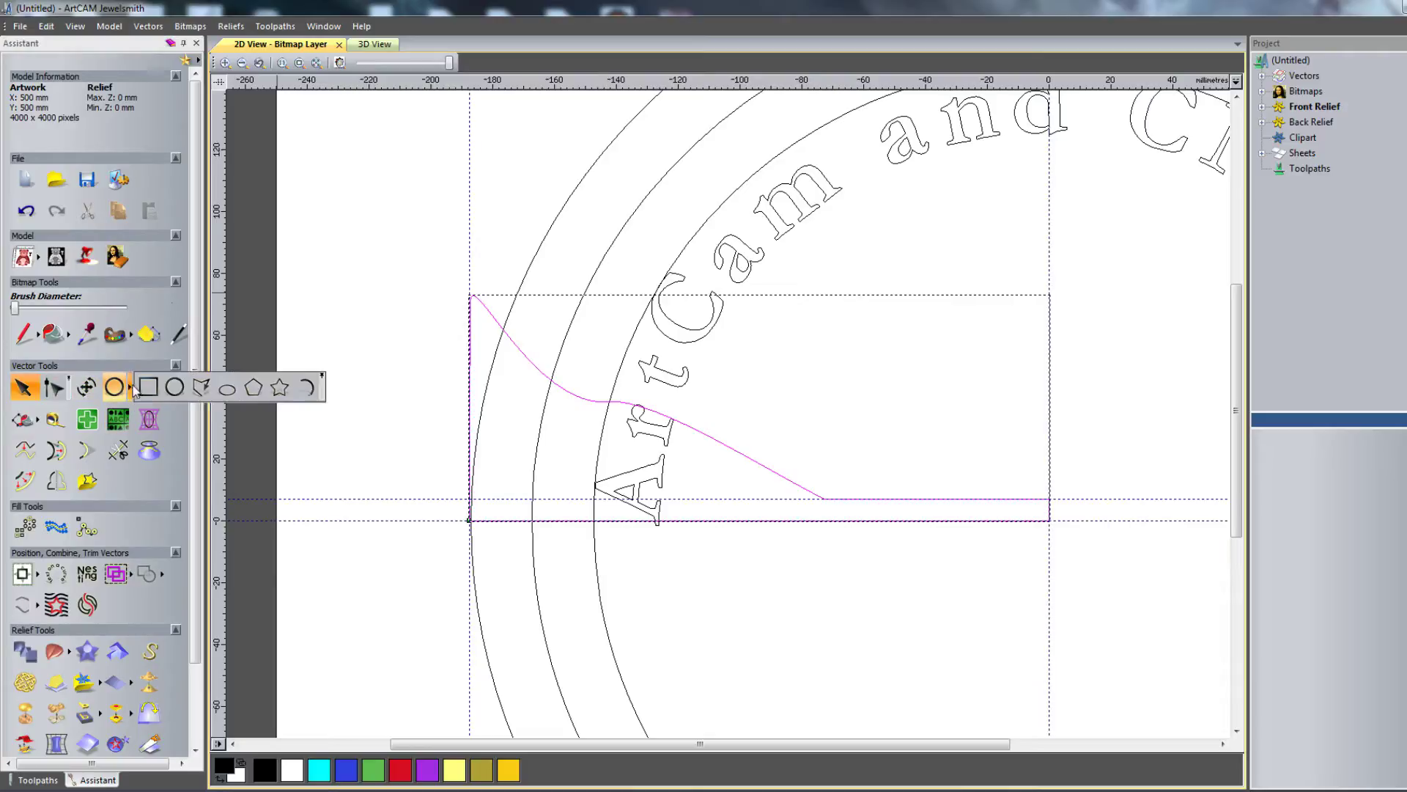
click(131, 387)
click(148, 386)
drag(460, 521, 1062, 628)
key(Escape)
Step: Nudge the rectangle slightly upward so its upper edge overlaps the profile's base line along the whole width
scroll(1055, 540, up, 10)
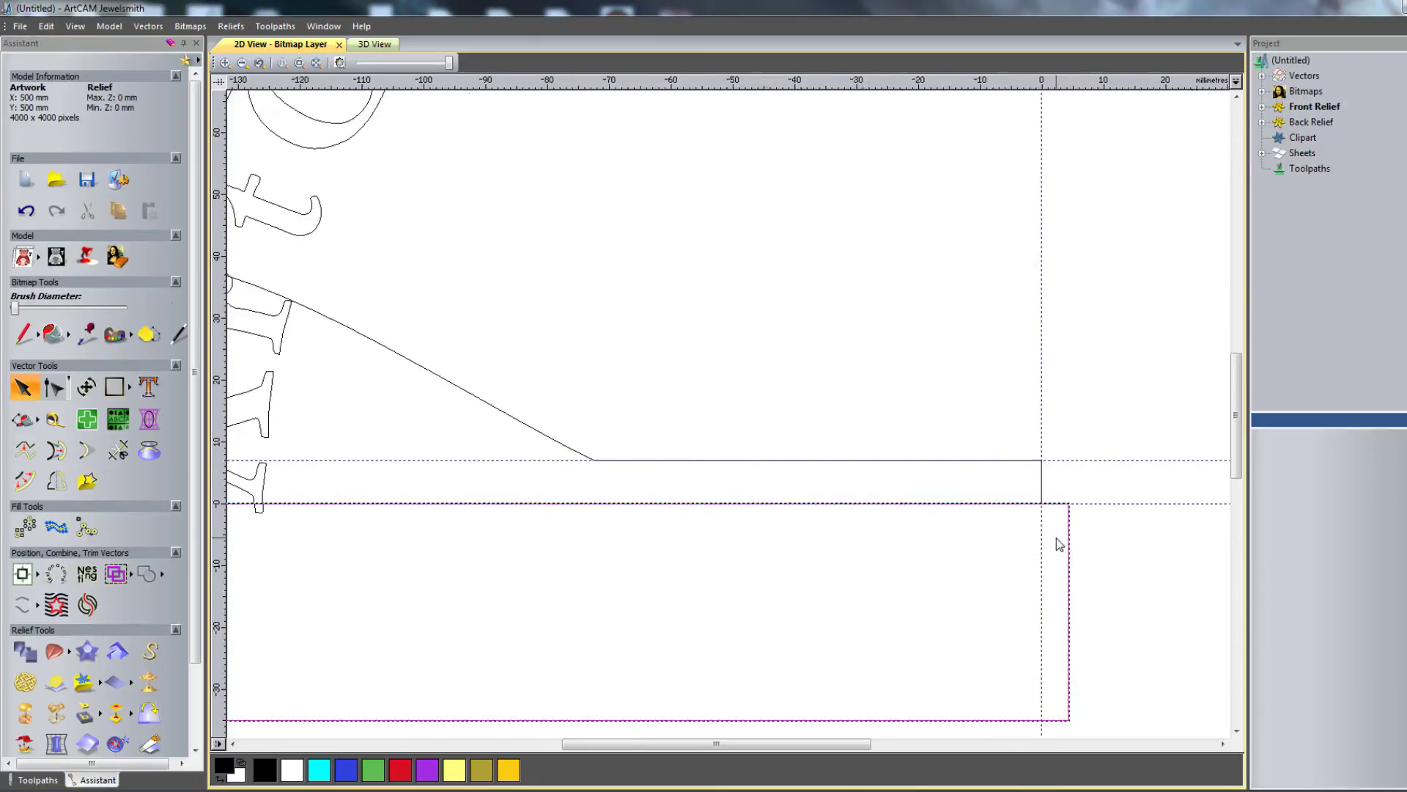
drag(1093, 374, 1093, 364)
scroll(322, 388, down, 10)
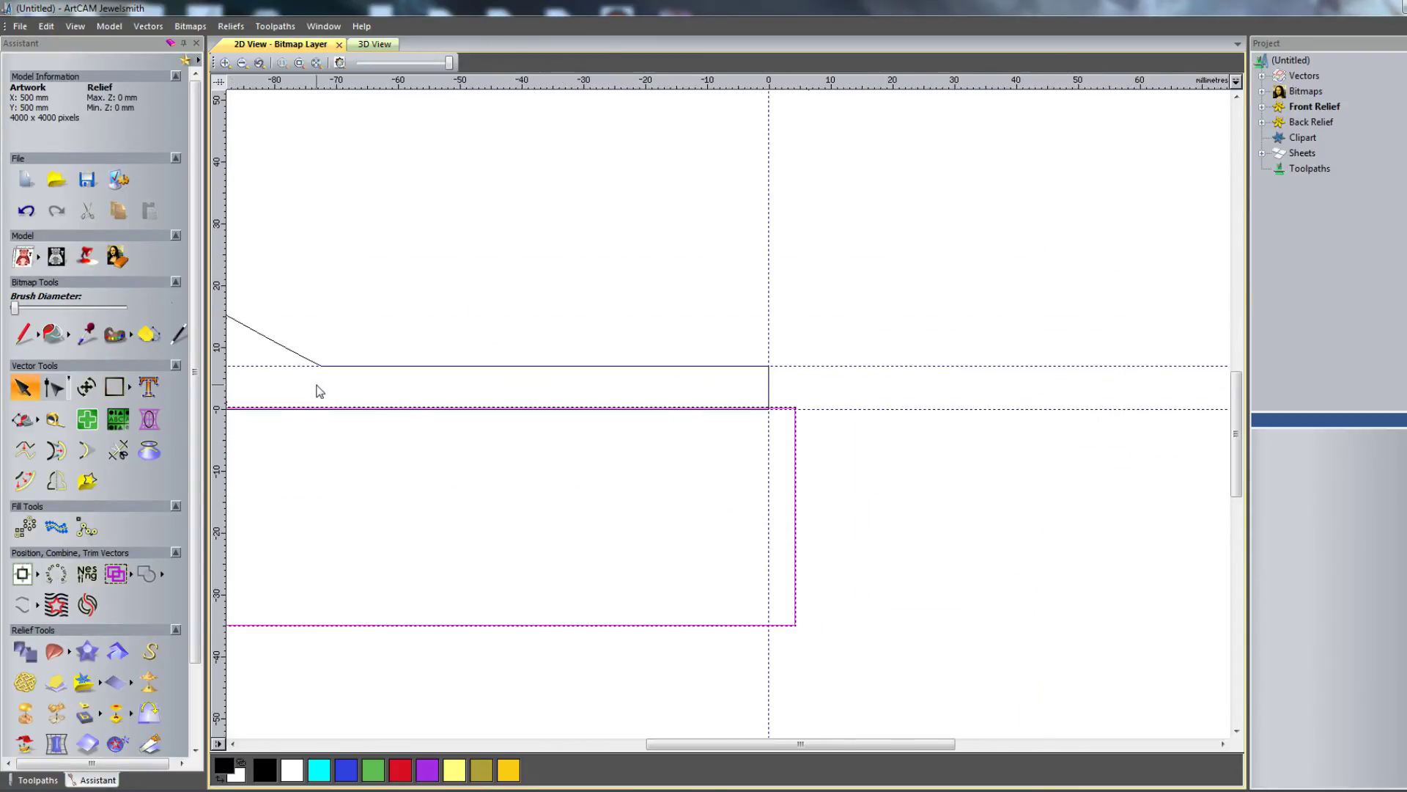
scroll(480, 403, up, 6)
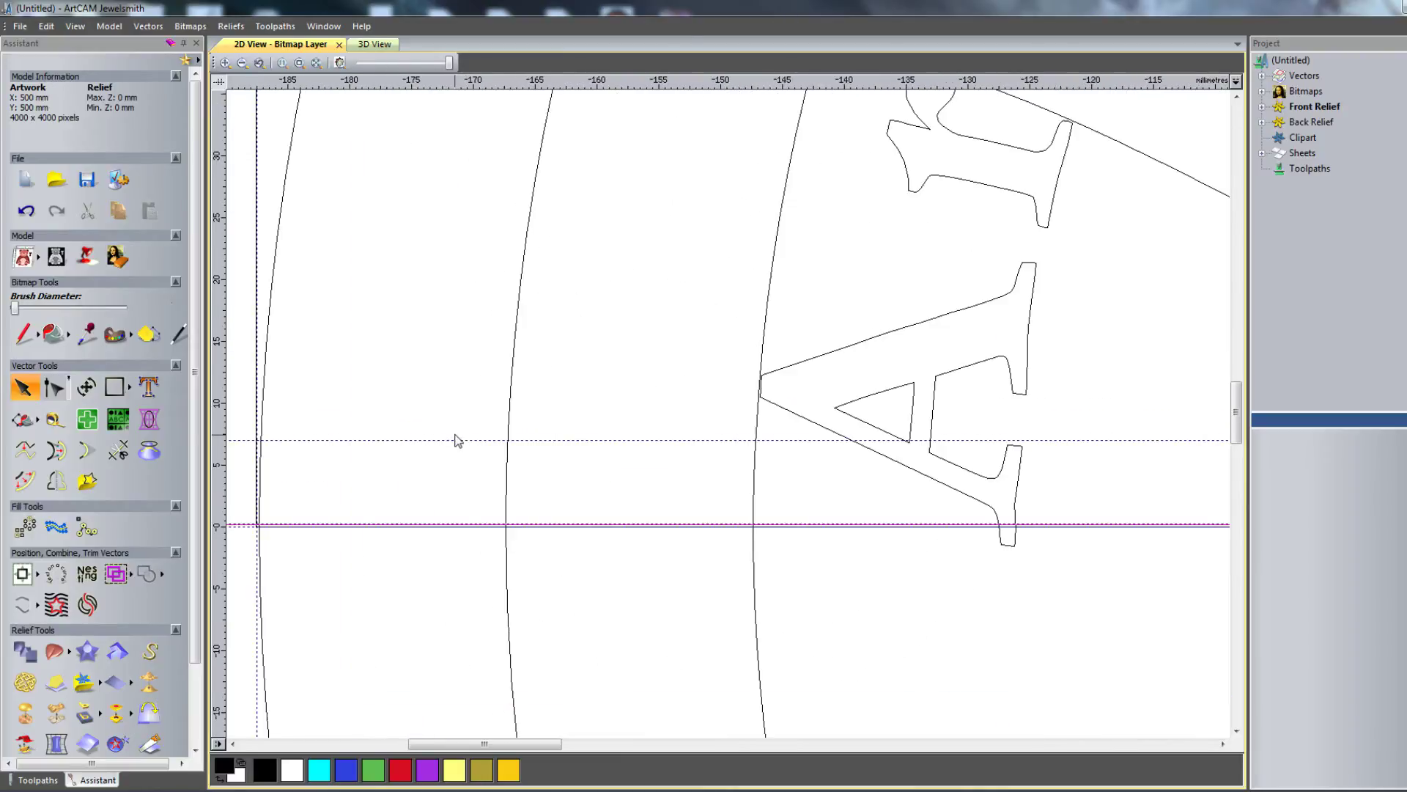
scroll(411, 446, down, 6)
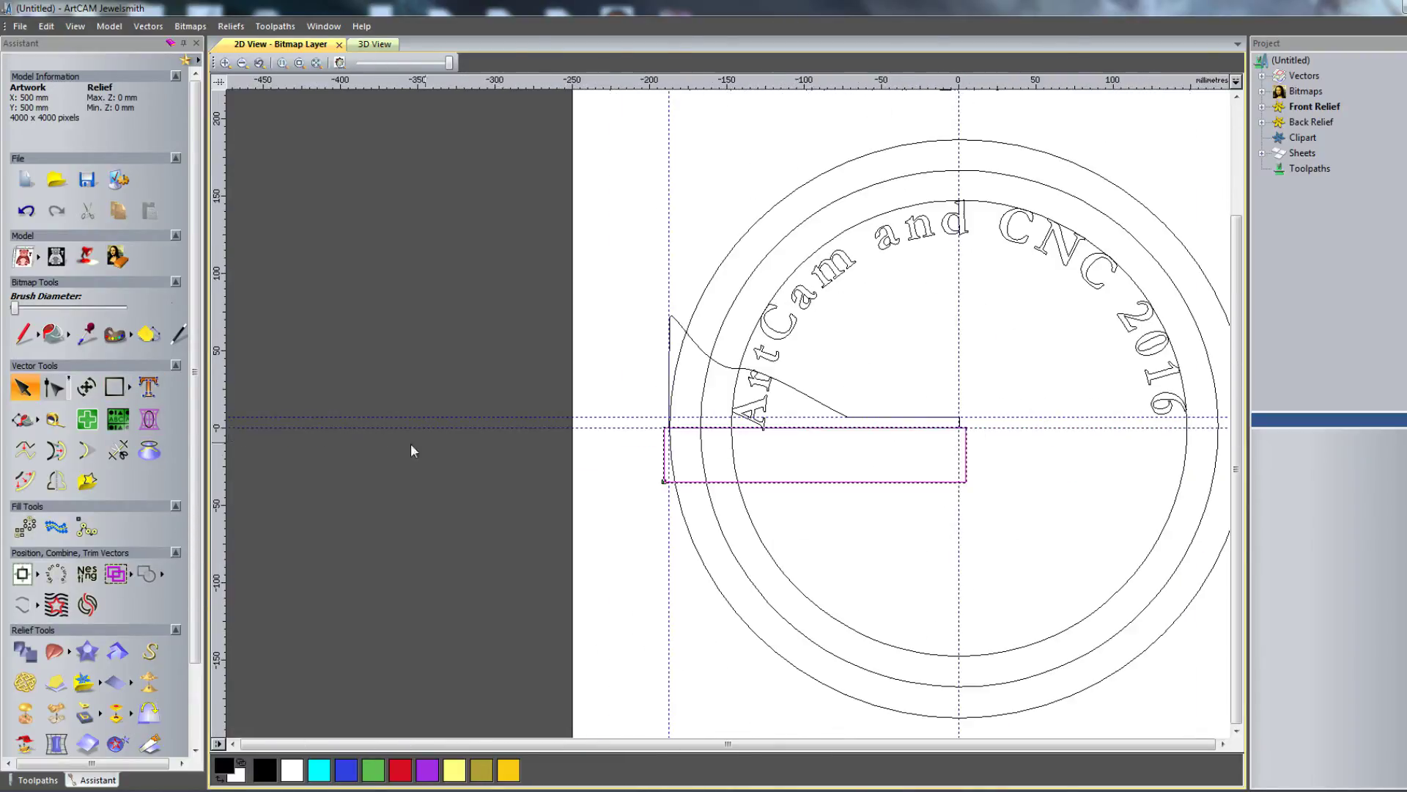
Step: Add the profile to the selection and move it with the rectangle away from the emblem, over the artwork's lower left corner
shift+click(819, 401)
scroll(813, 425, down, 2)
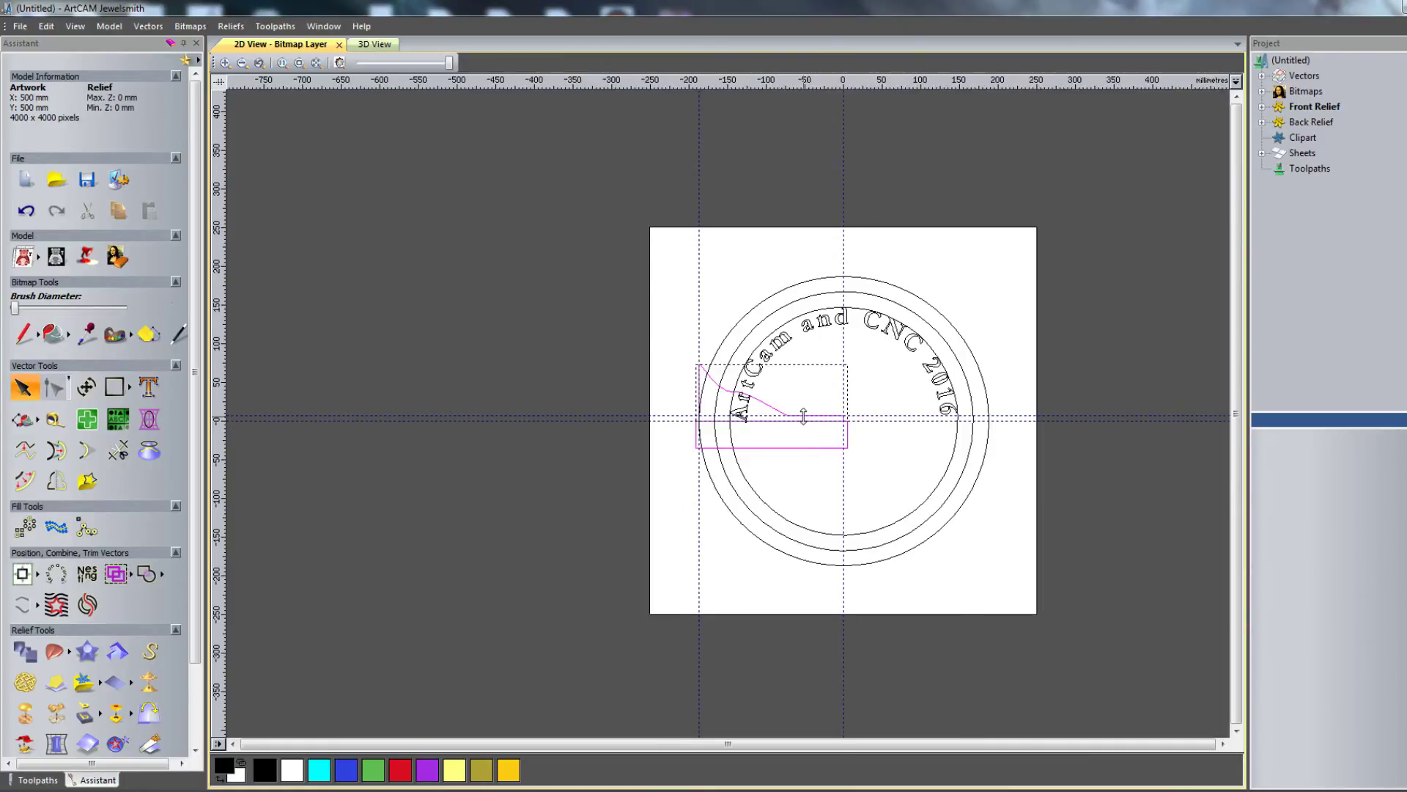
drag(801, 416, 716, 588)
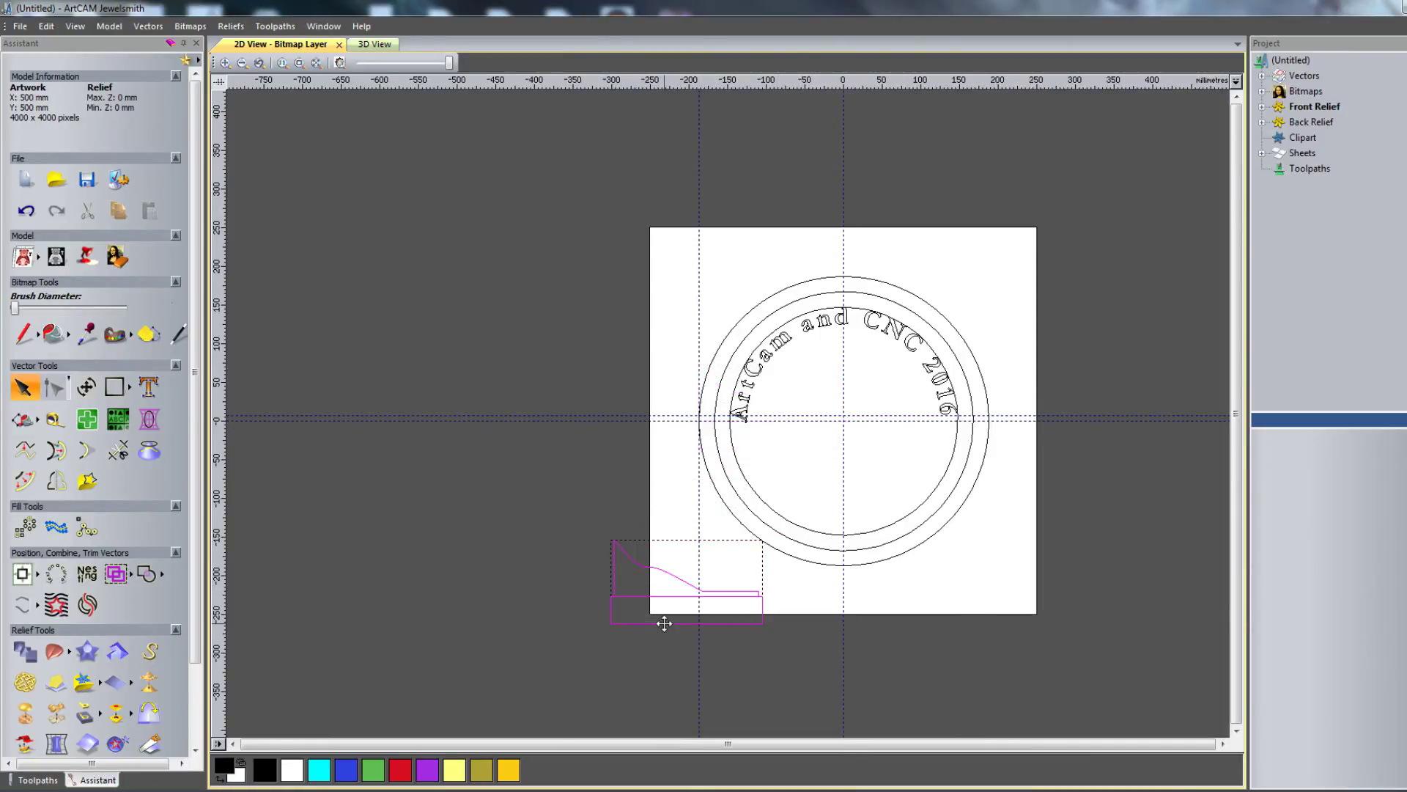
Step: Trim away the profile's base line where it lies inside the rectangle
scroll(663, 619, up, 3)
scroll(579, 553, up, 5)
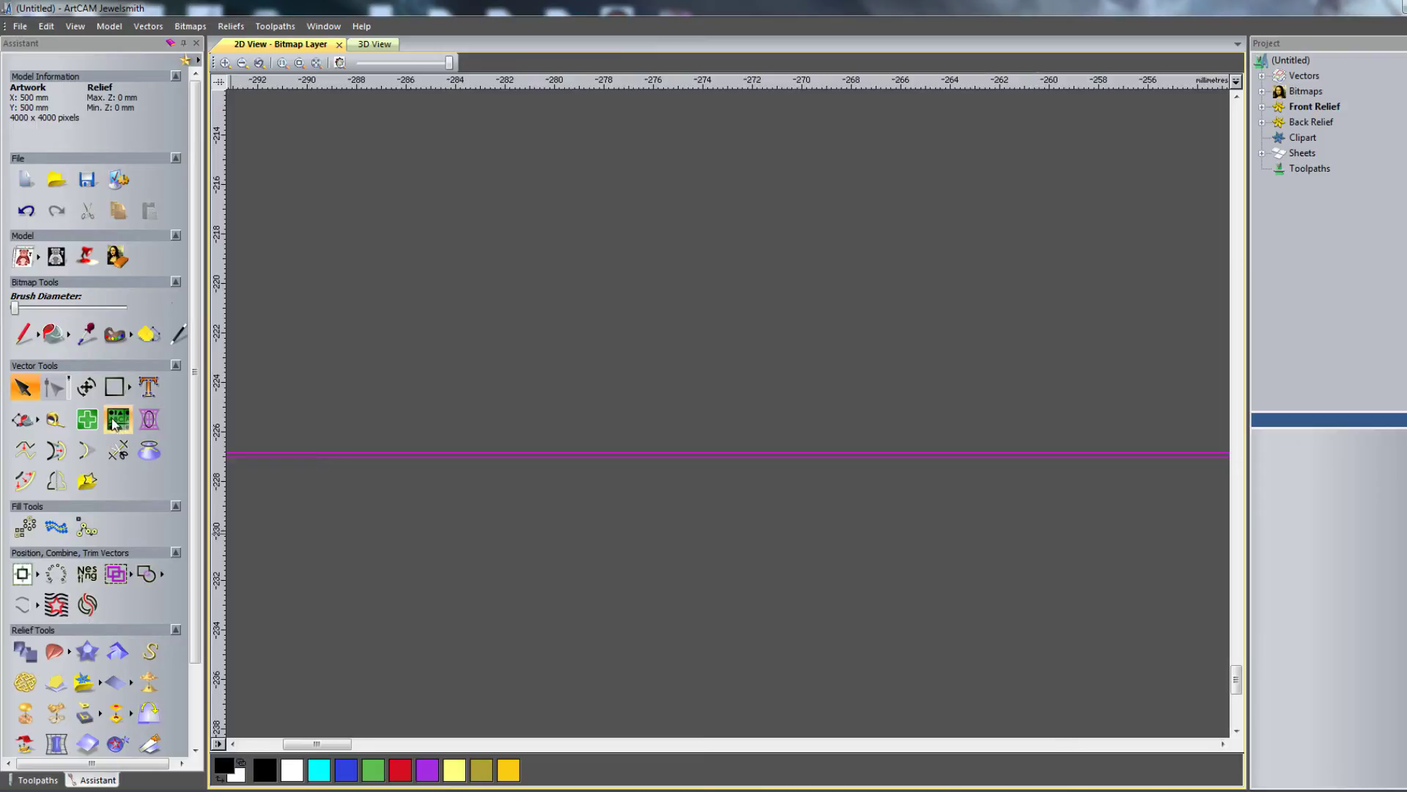
click(103, 465)
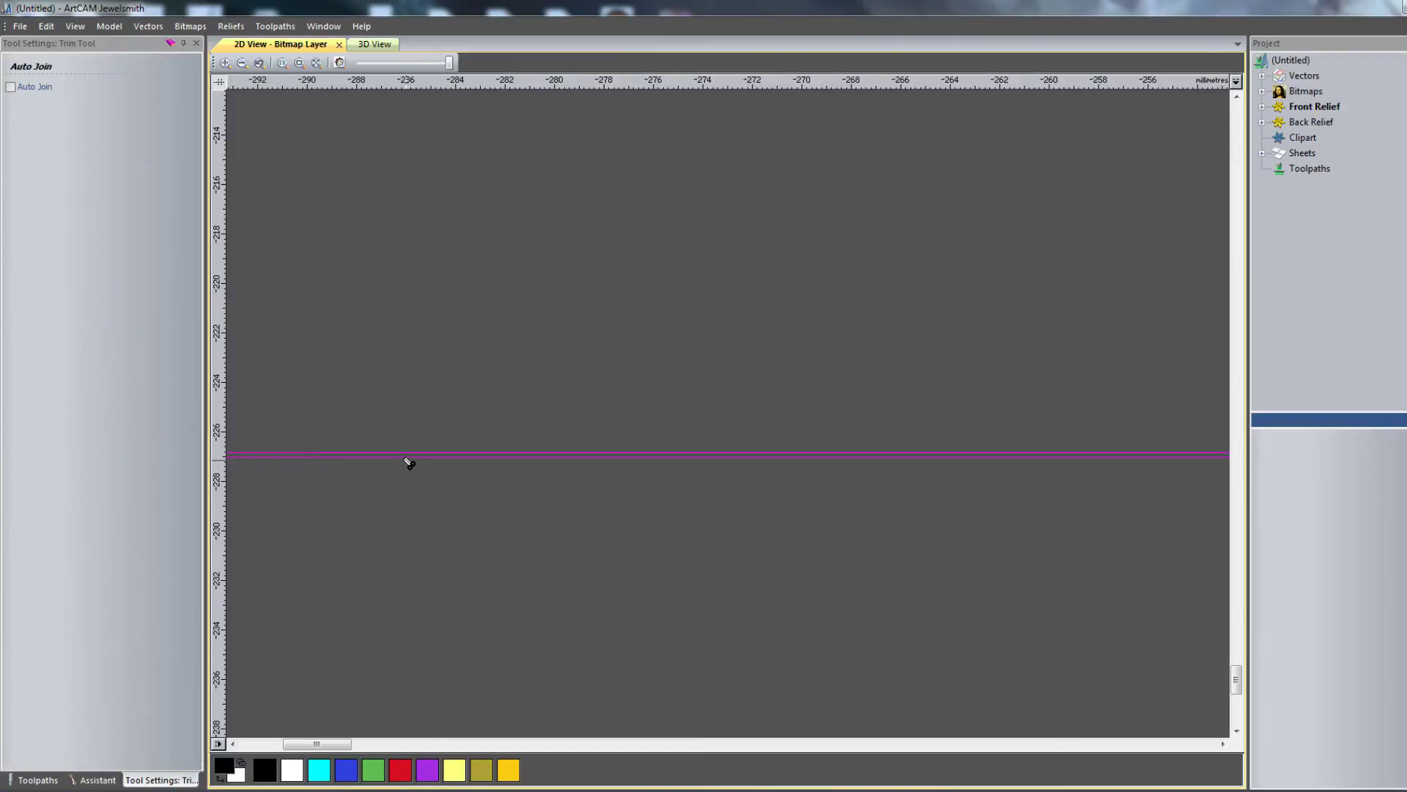
scroll(396, 460, down, 5)
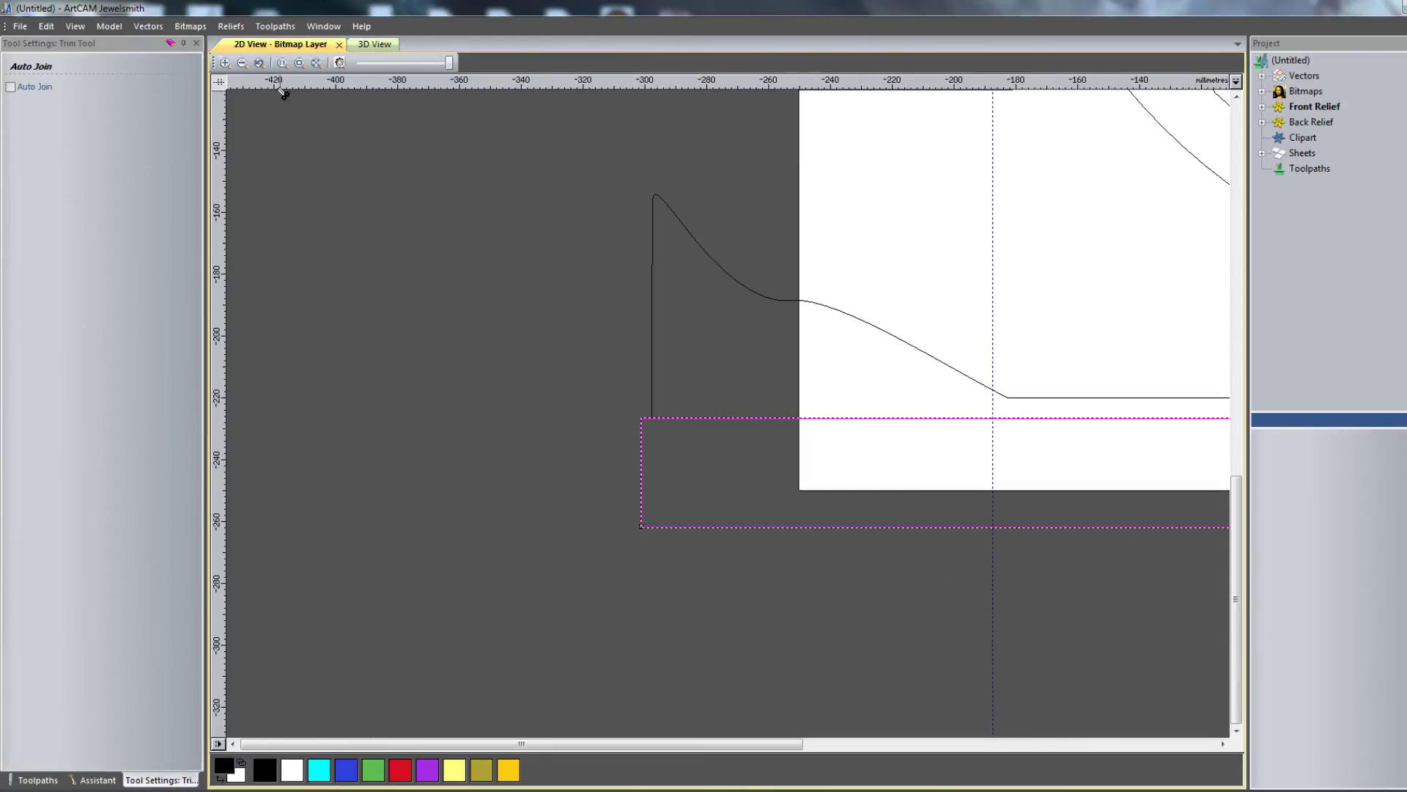
key(Escape)
Step: Delete the helper rectangle, keeping only the open profile
click(643, 465)
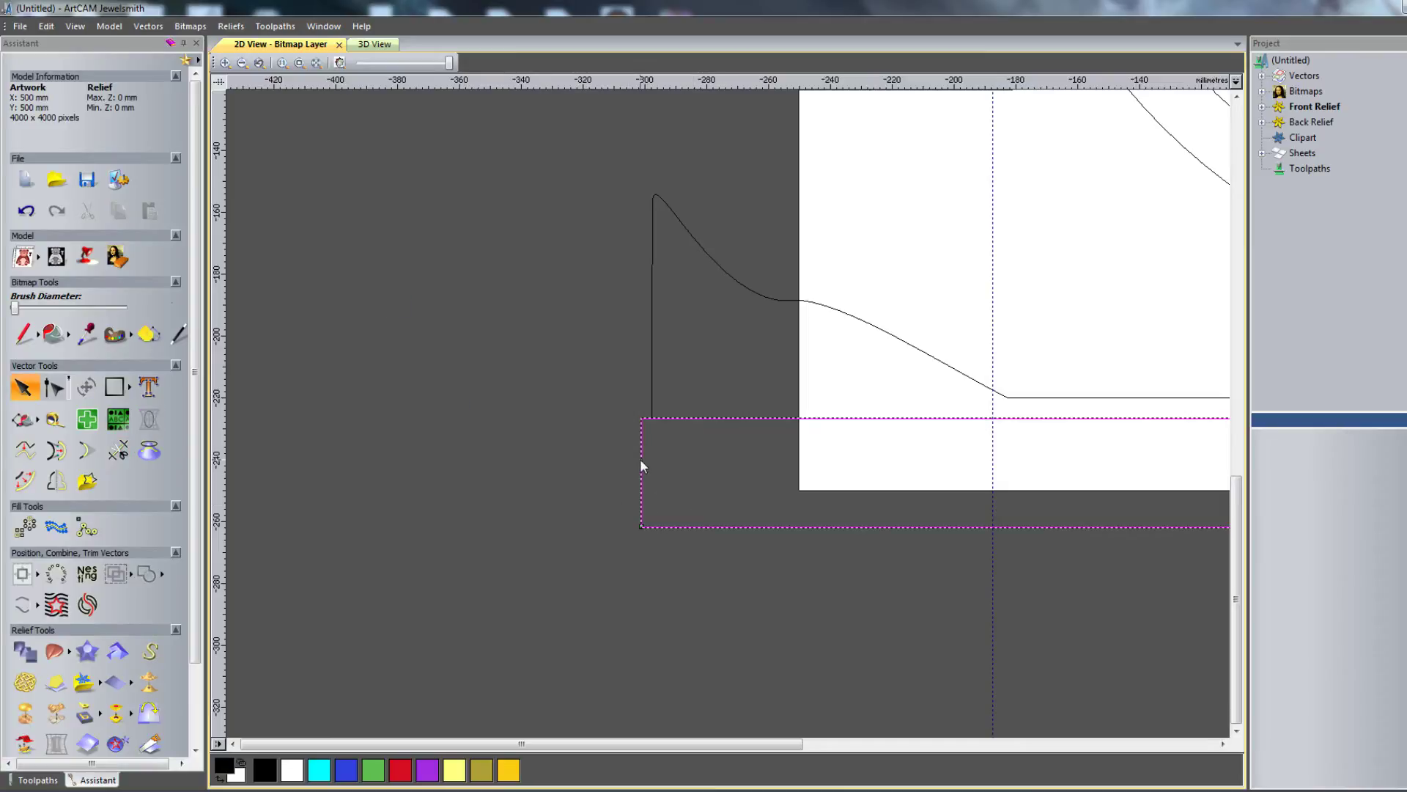
right_click(641, 460)
click(700, 294)
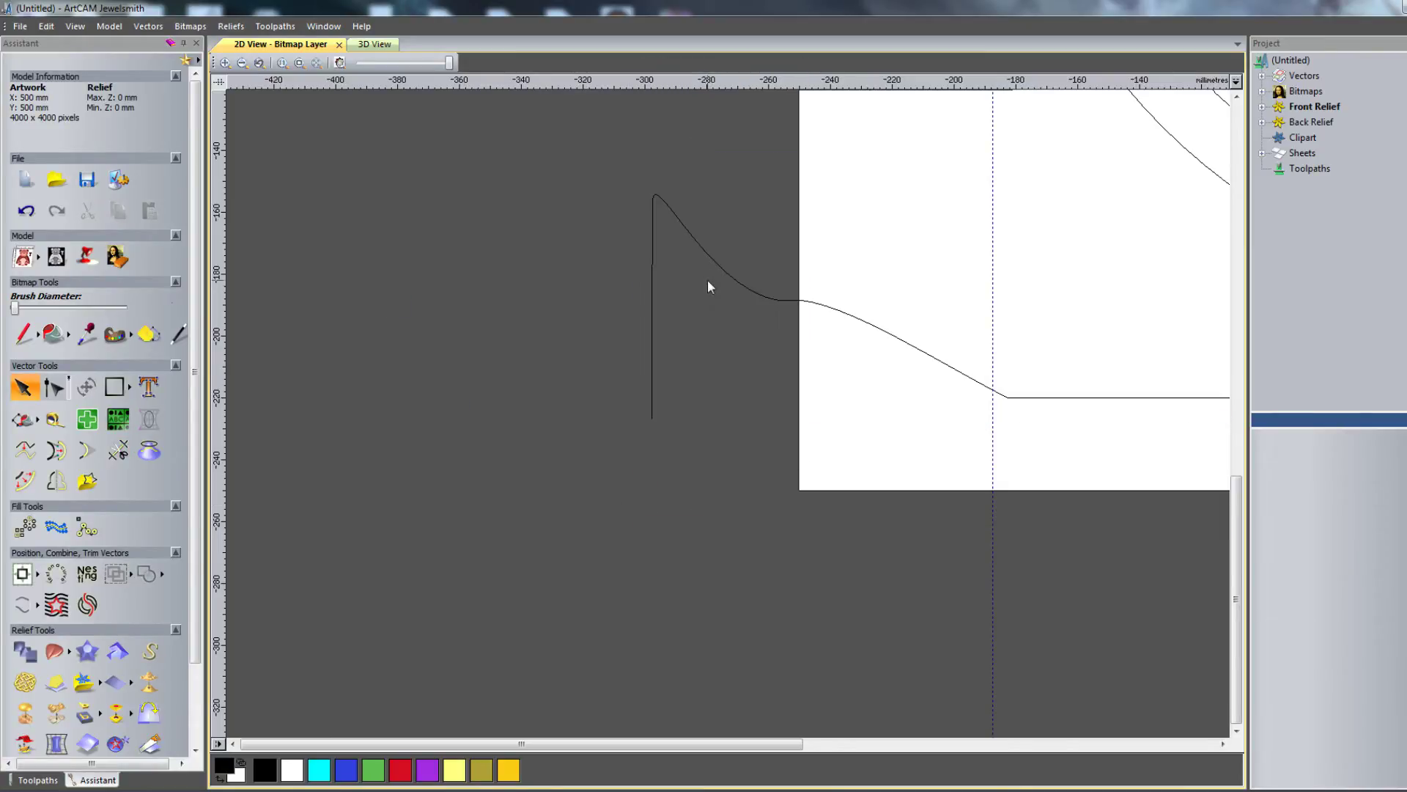
Step: Move the open profile back onto the emblem, placing its outer lower end at the intersection of the rim and base guides
scroll(806, 410, down, 4)
click(799, 408)
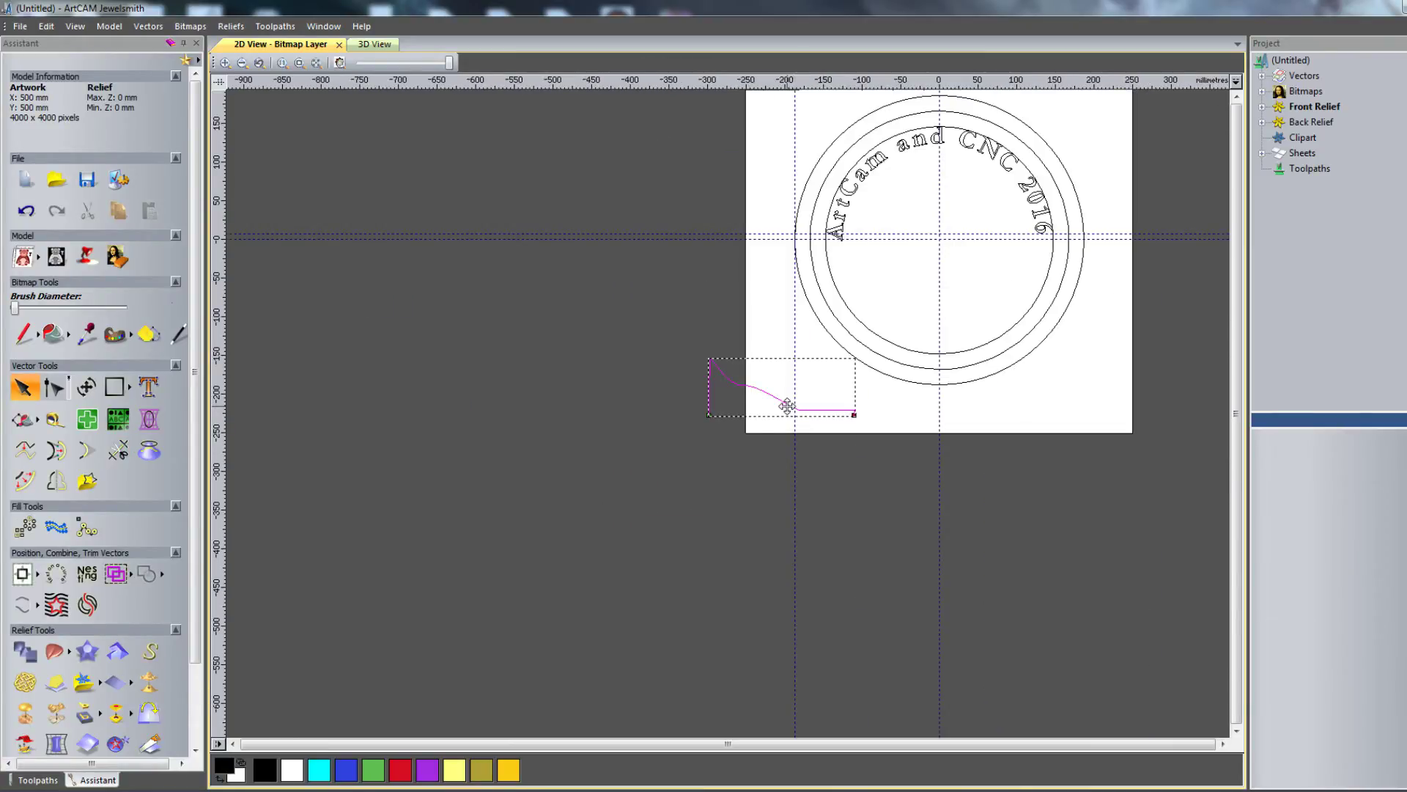
drag(788, 409, 872, 235)
scroll(817, 242, up, 6)
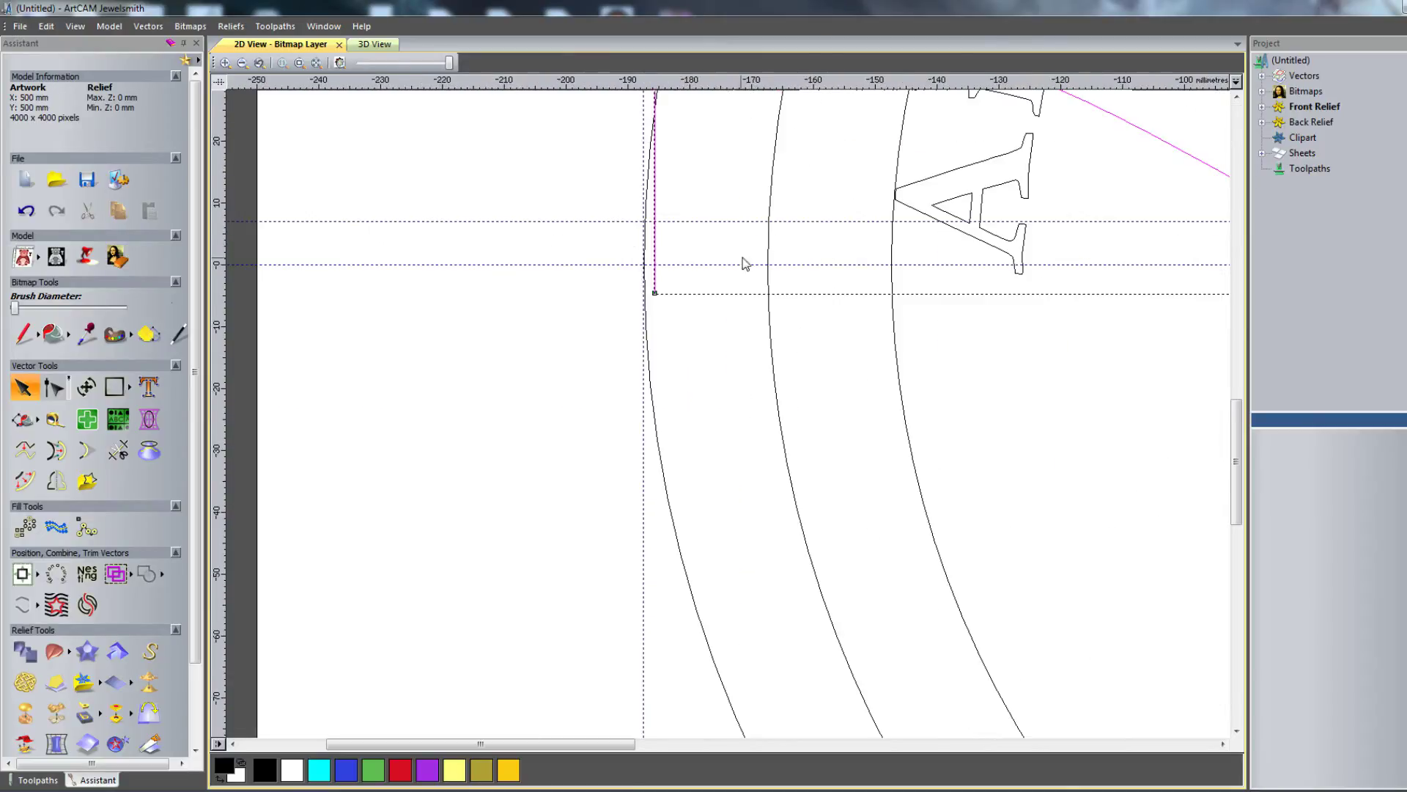
drag(581, 316, 560, 266)
scroll(565, 264, down, 6)
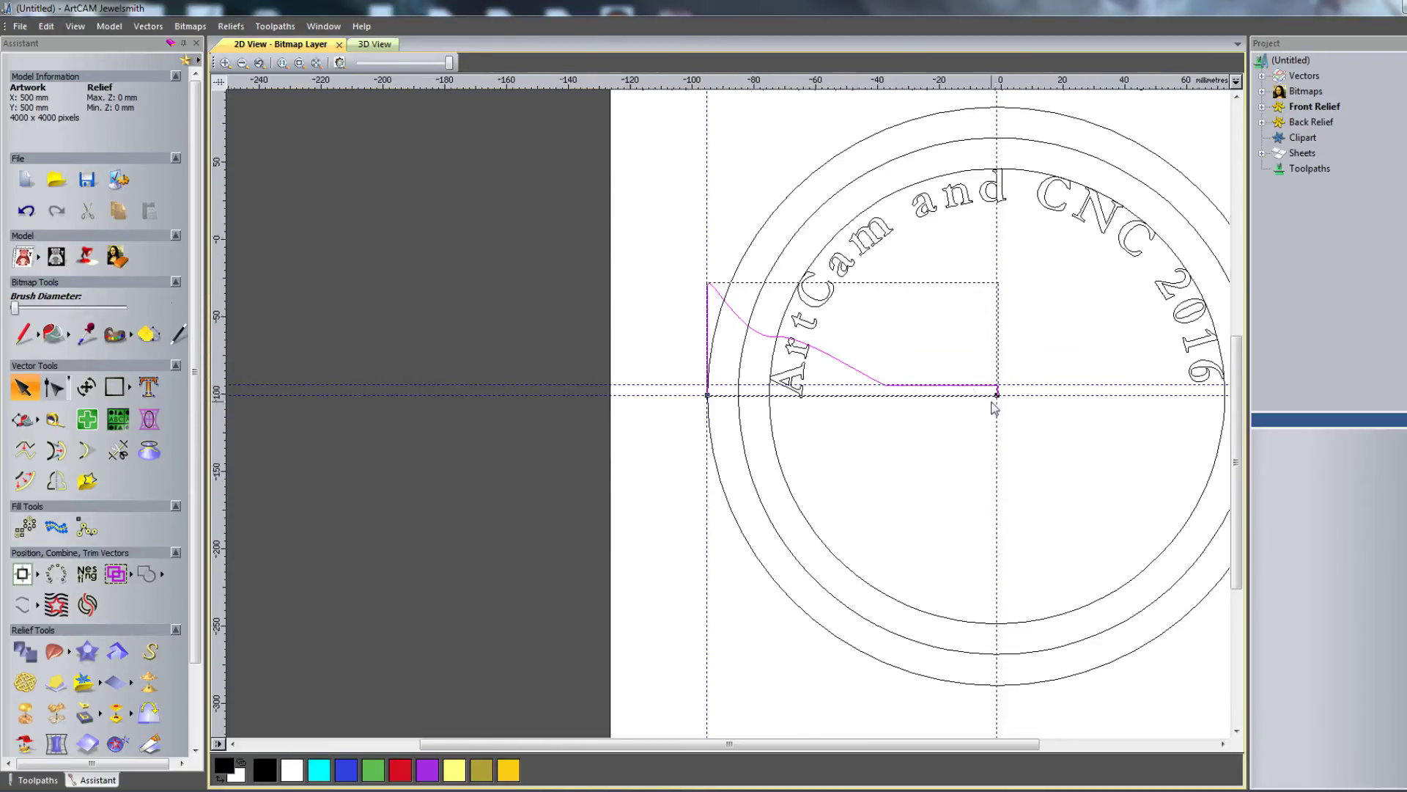
Step: Shift the profile slightly sideways so its inner vertical end lies on the vertical centre guide
scroll(997, 393, up, 6)
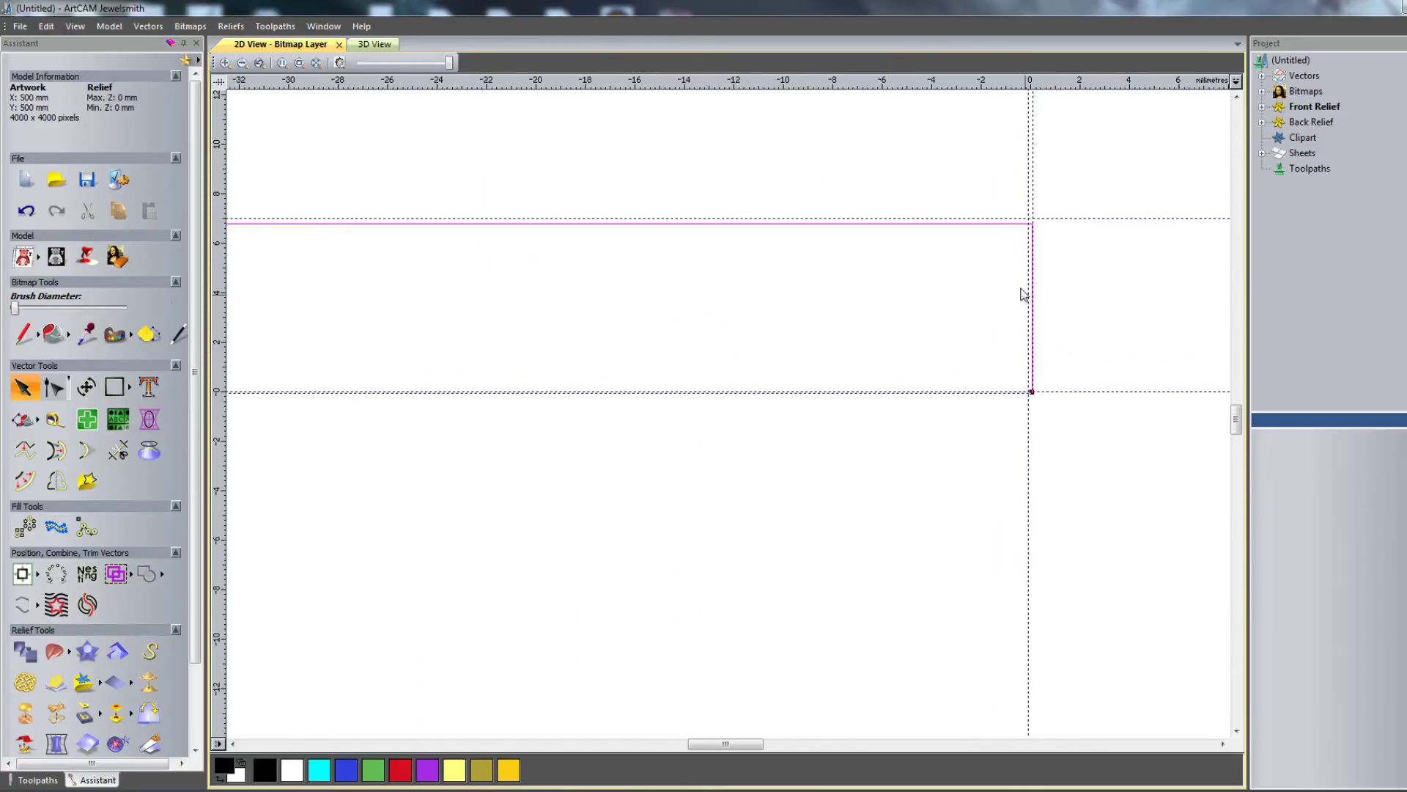
drag(1032, 391, 1026, 391)
scroll(824, 364, down, 5)
scroll(477, 412, up, 8)
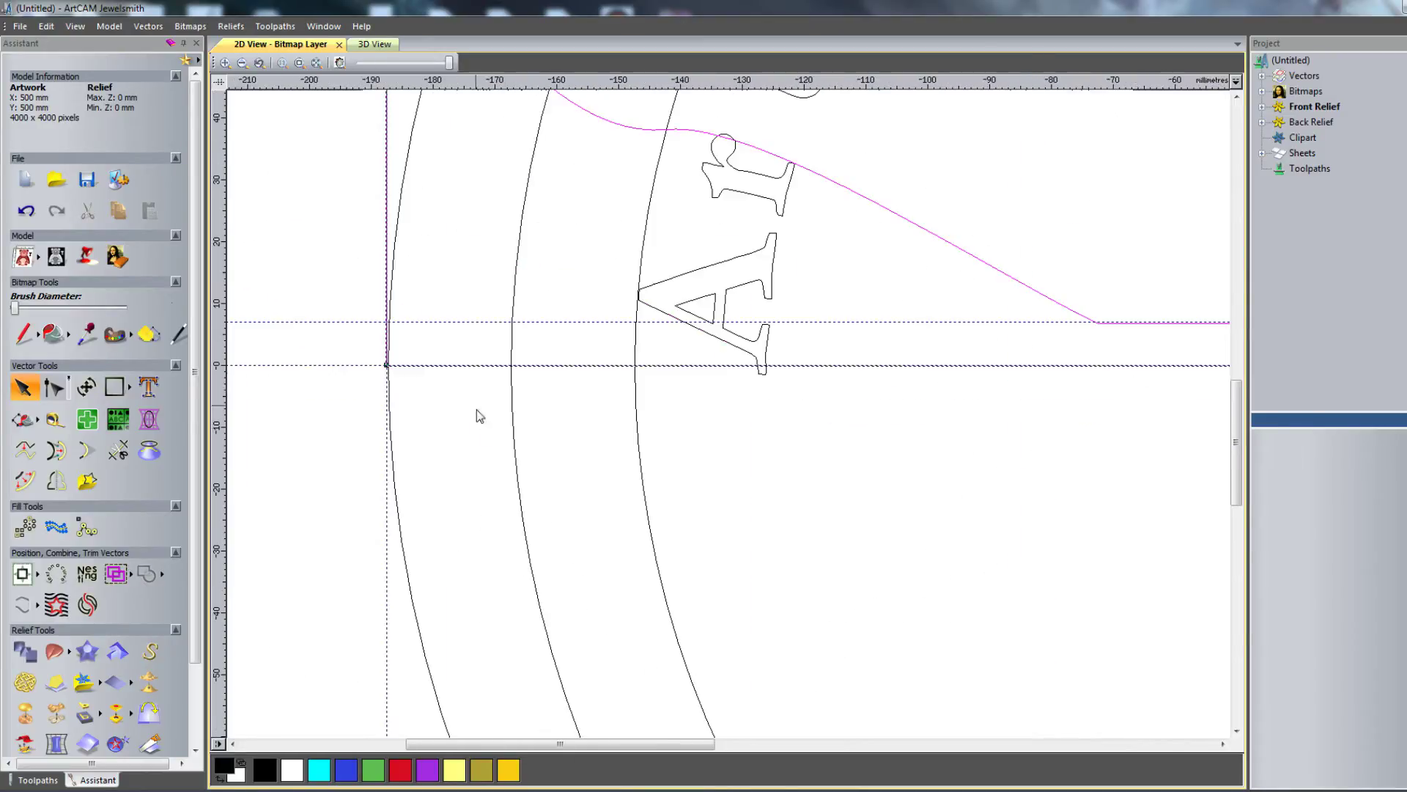
scroll(381, 370, down, 4)
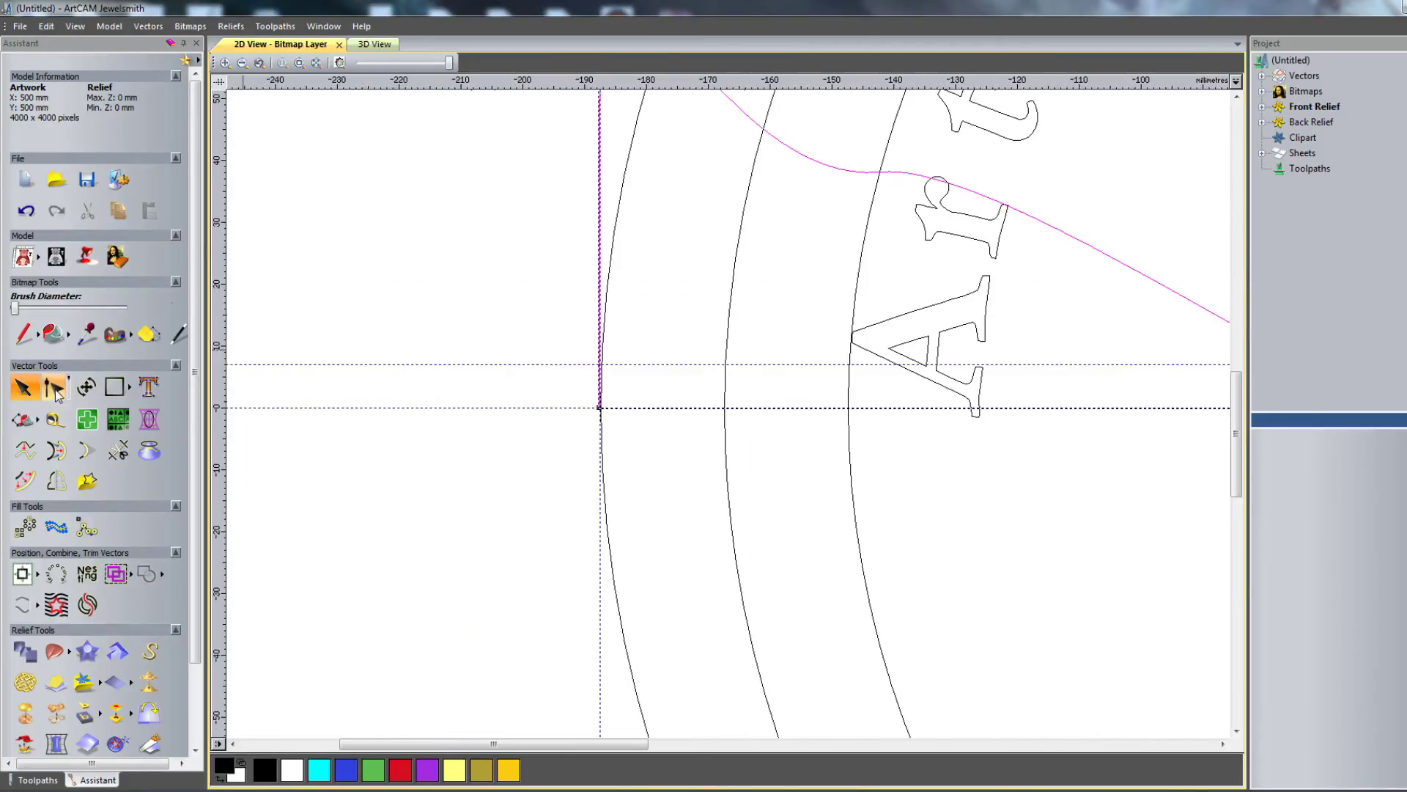
Step: Node-edit the profile, moving all nodes and handles of its outer vertical side slightly inward onto the rim guide
click(91, 397)
key(n)
scroll(552, 316, down, 4)
drag(679, 242, 722, 469)
scroll(703, 403, up, 6)
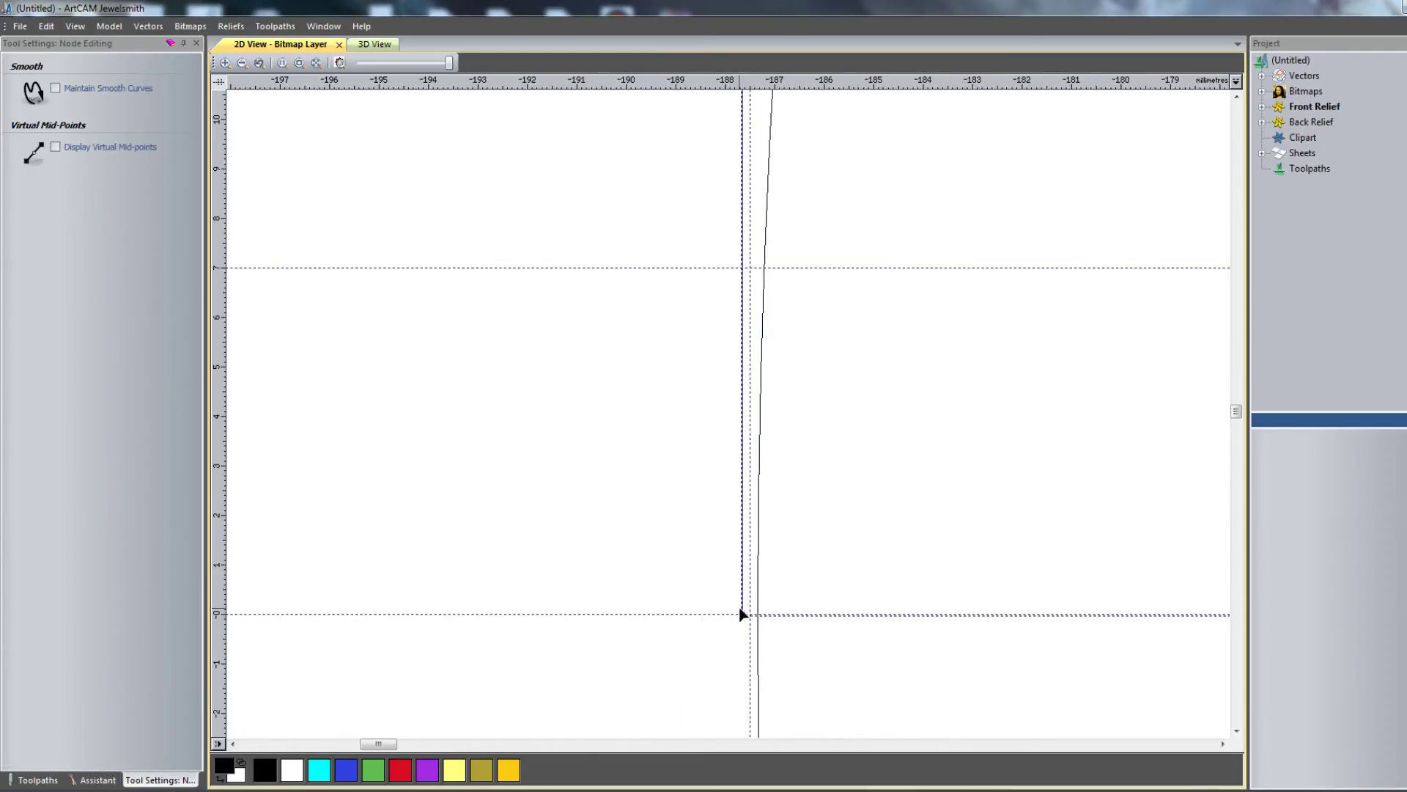
drag(742, 615, 758, 614)
scroll(840, 571, down, 2)
scroll(841, 559, down, 6)
scroll(843, 543, down, 2)
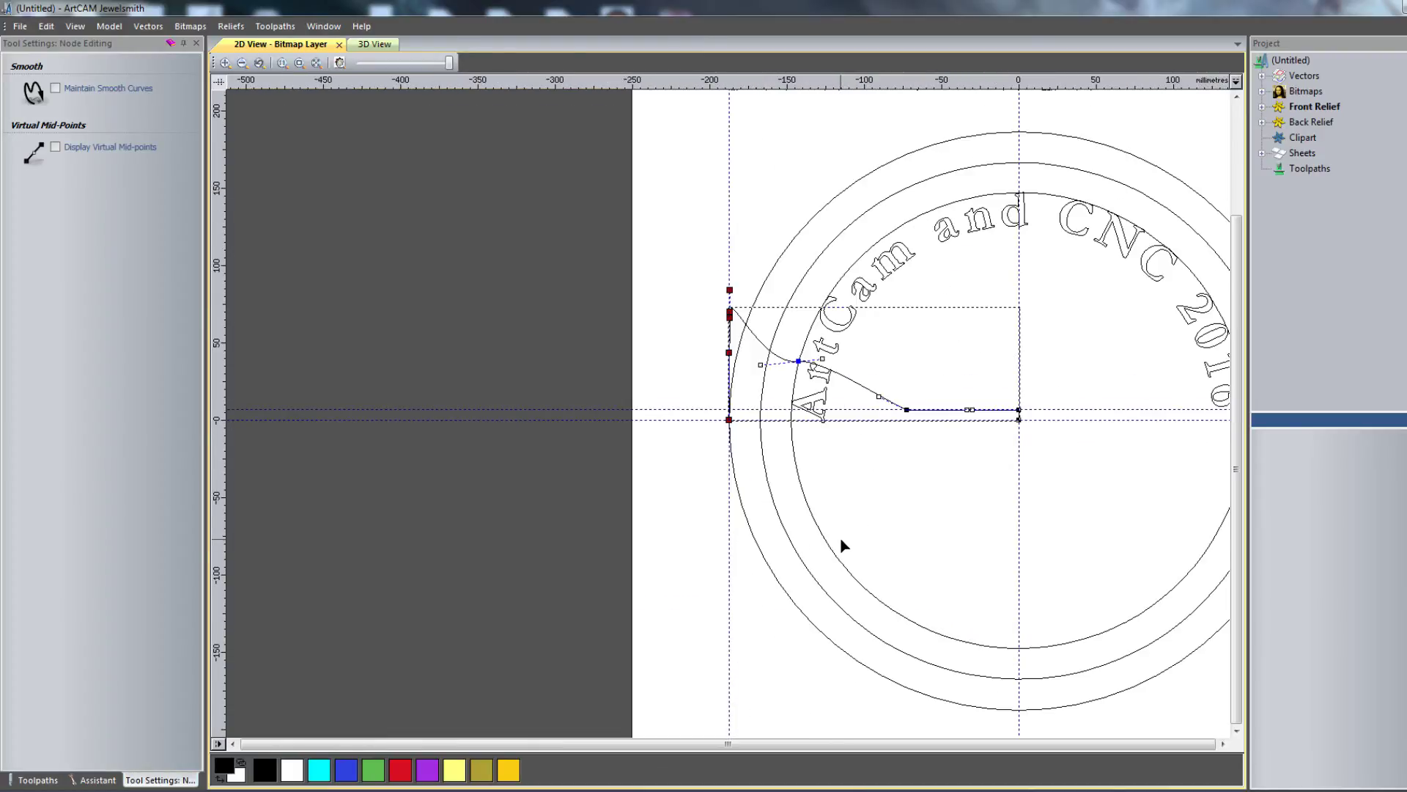
scroll(771, 357, up, 2)
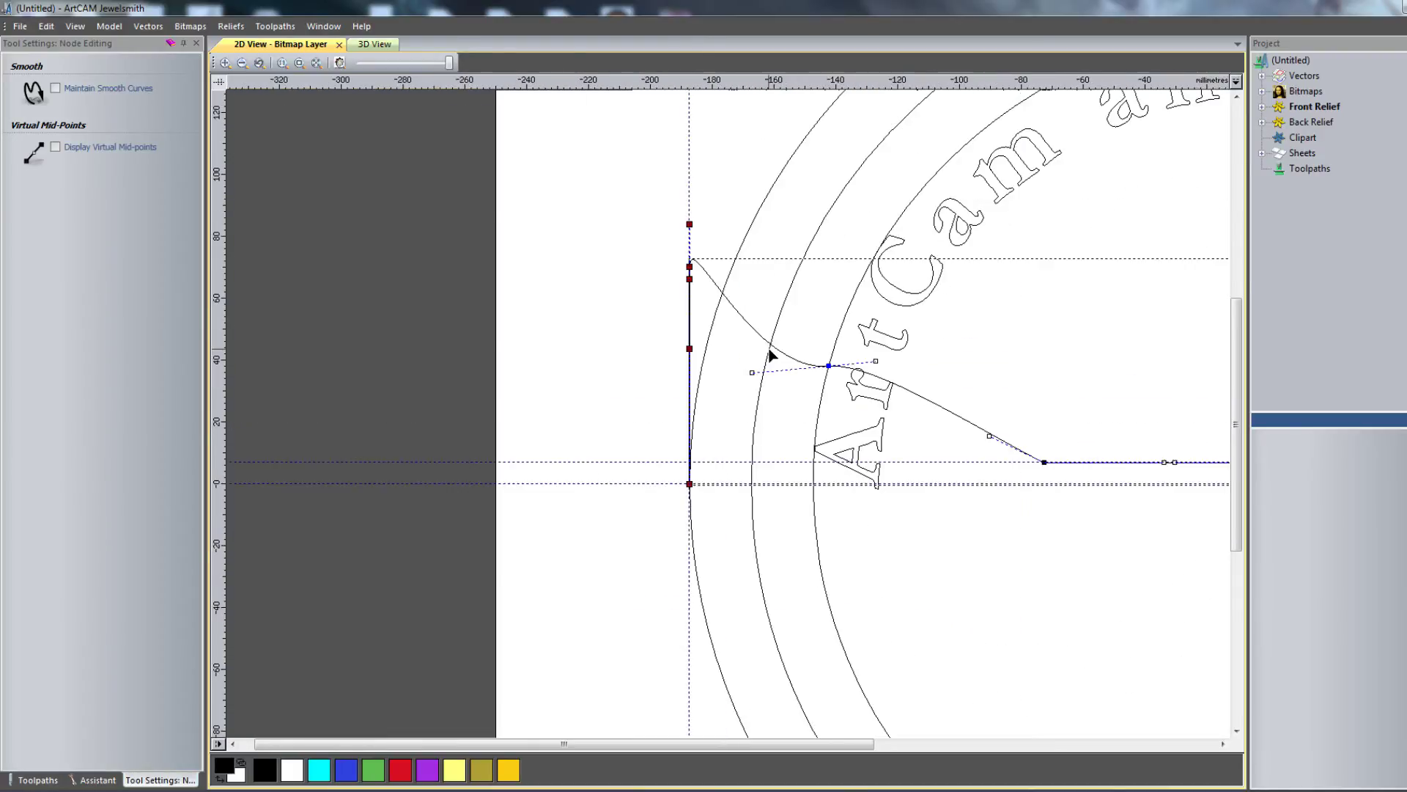
click(196, 43)
Step: Ungroup the curved text "ArtCam and CNC 2016" into separate vectors
scroll(864, 409, down, 2)
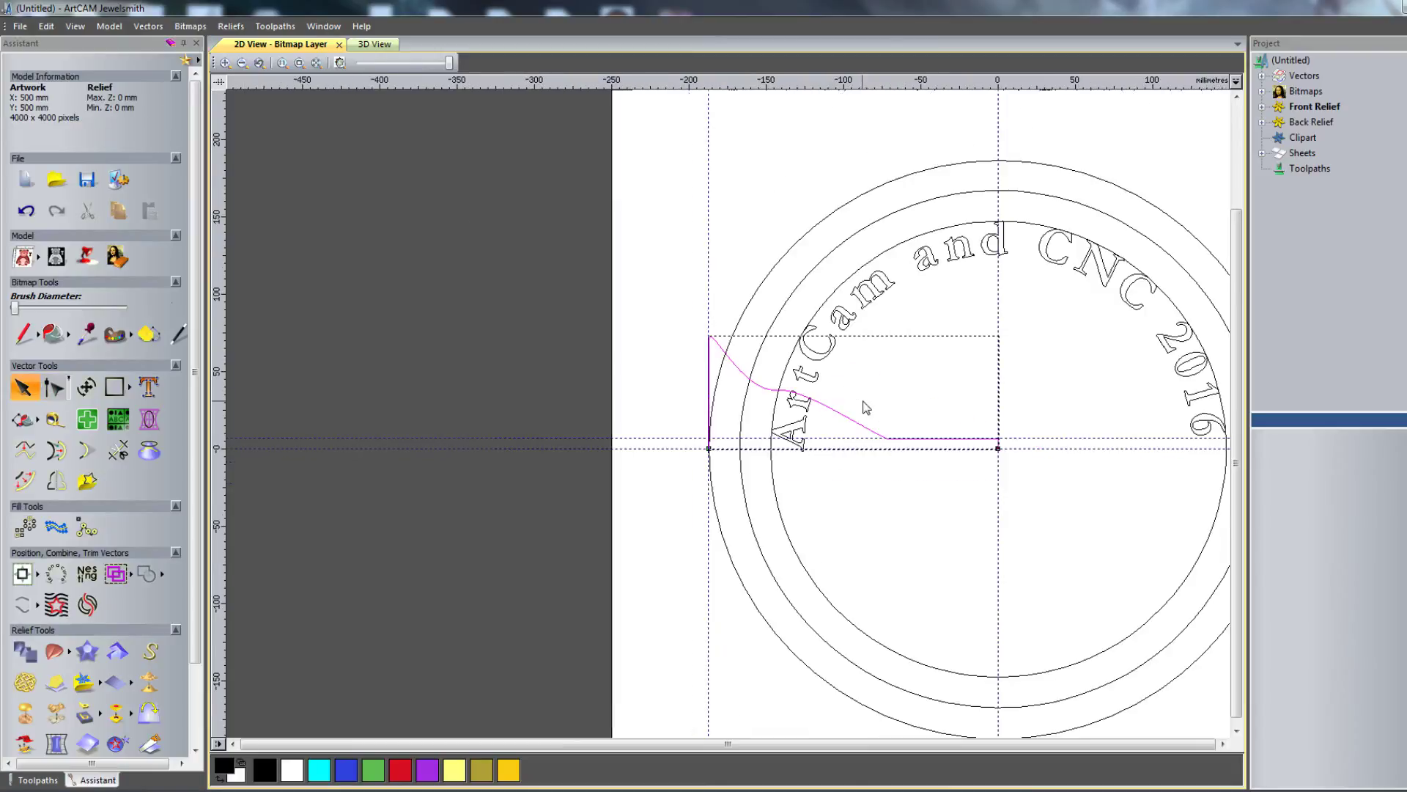
scroll(945, 426, down, 2)
scroll(945, 426, up, 4)
scroll(823, 431, down, 2)
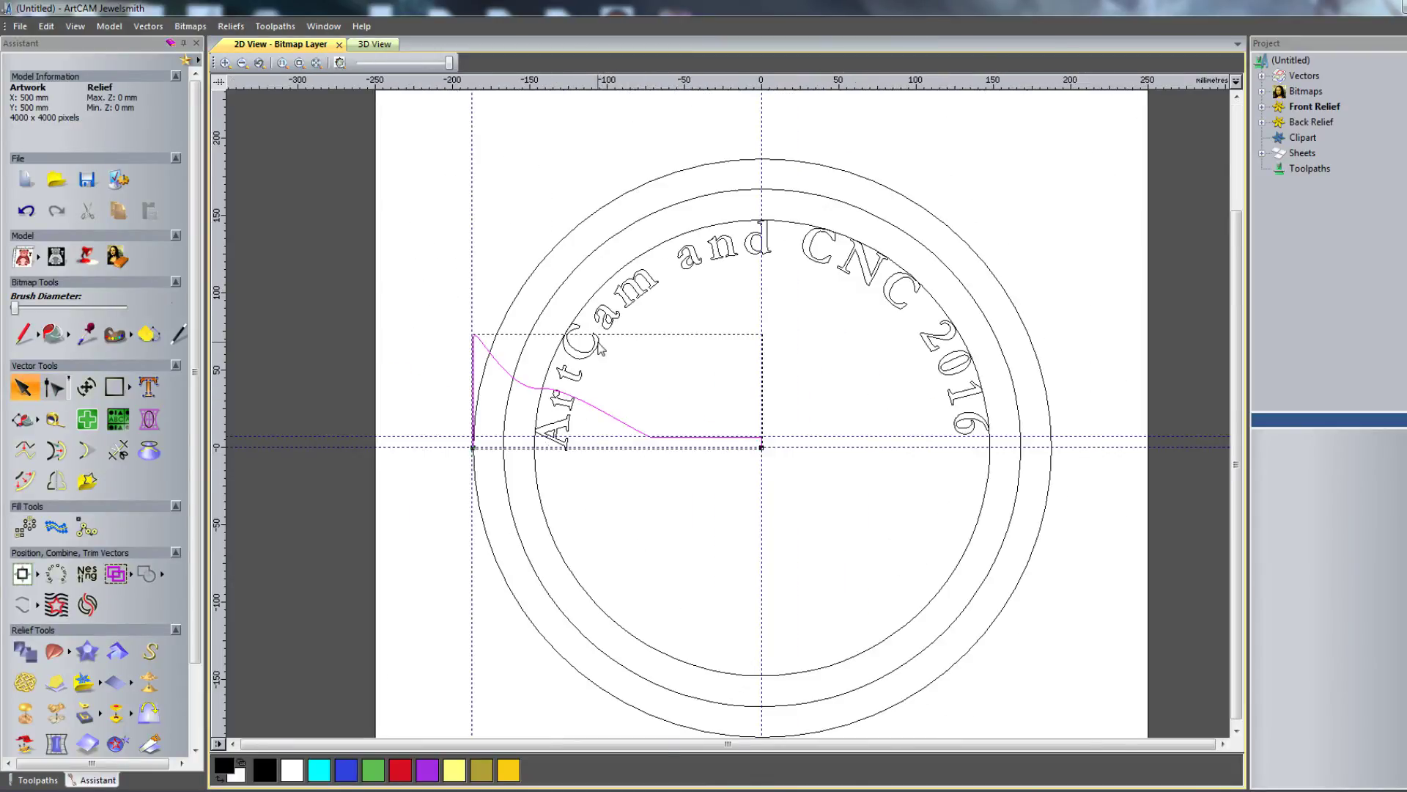
click(600, 343)
right_click(602, 345)
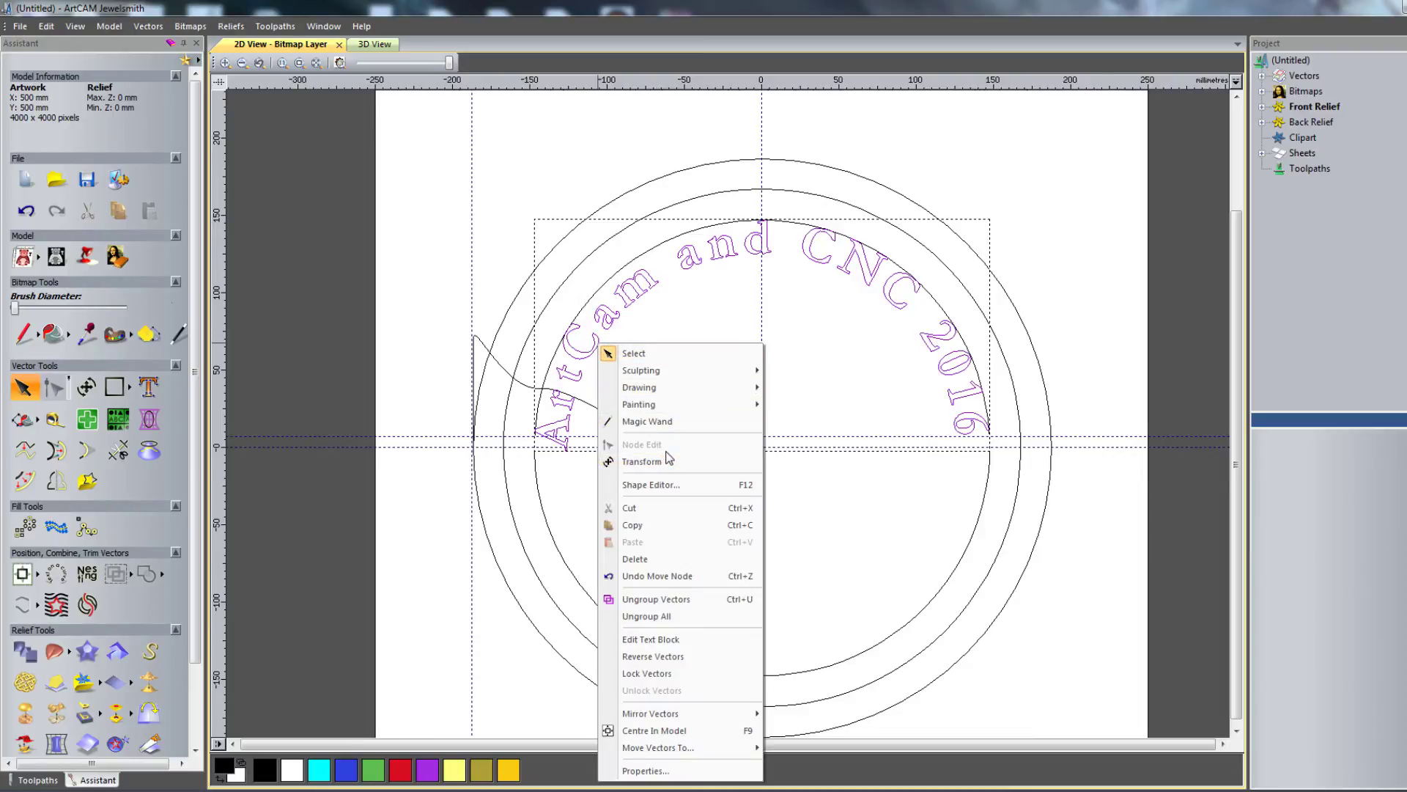
click(656, 599)
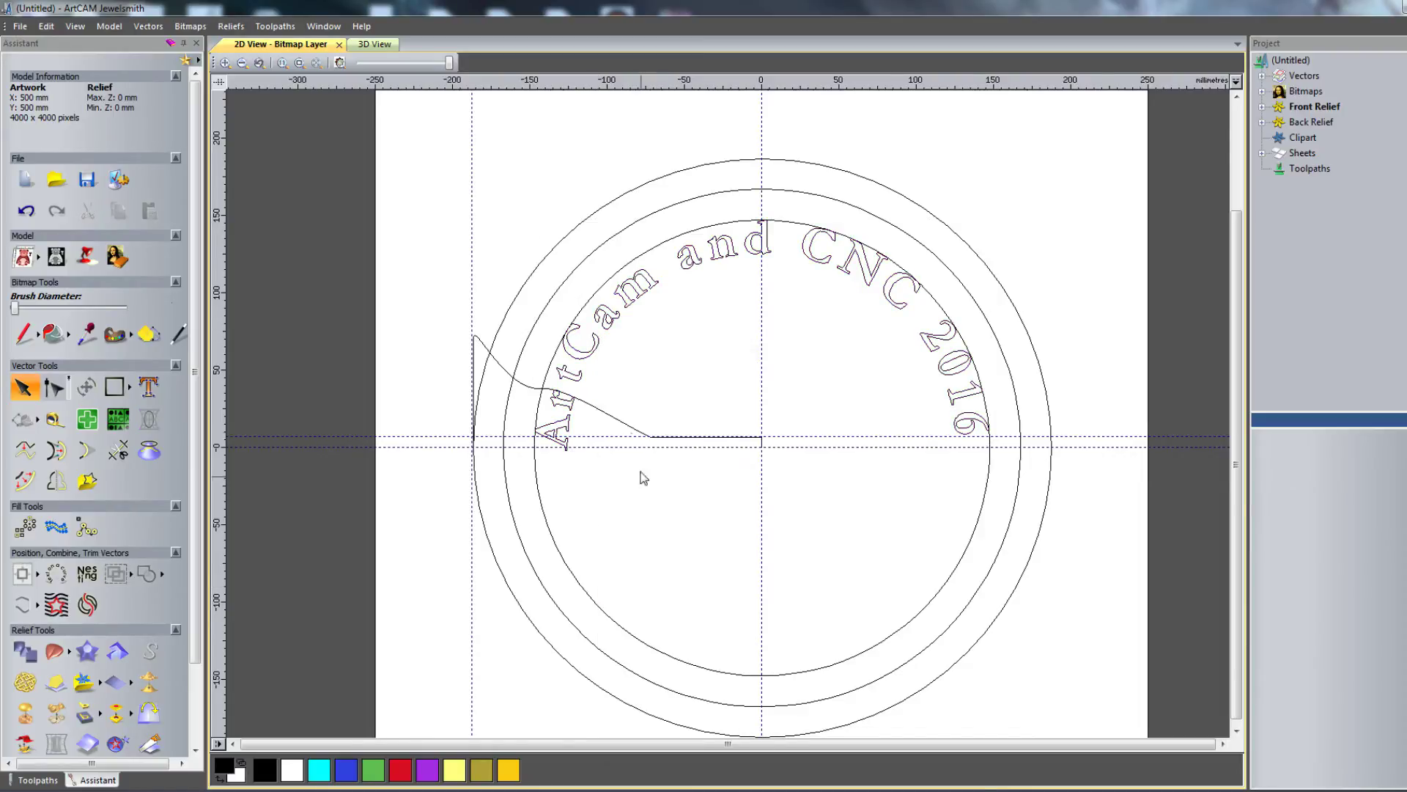
Step: Select all the letters of the curved text and group them as one set of vectors
drag(456, 159, 1078, 471)
drag(529, 136, 1044, 528)
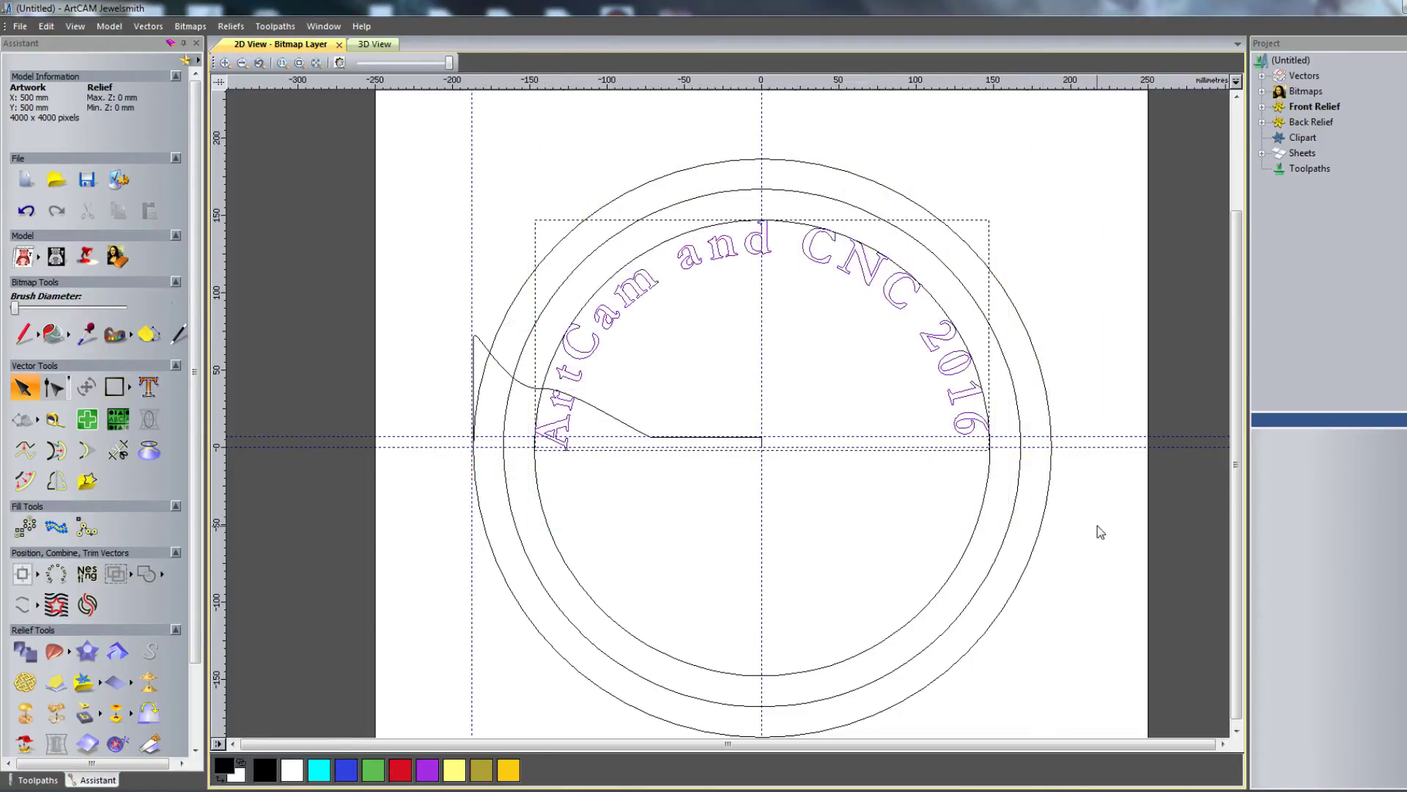
right_click(962, 397)
click(1021, 291)
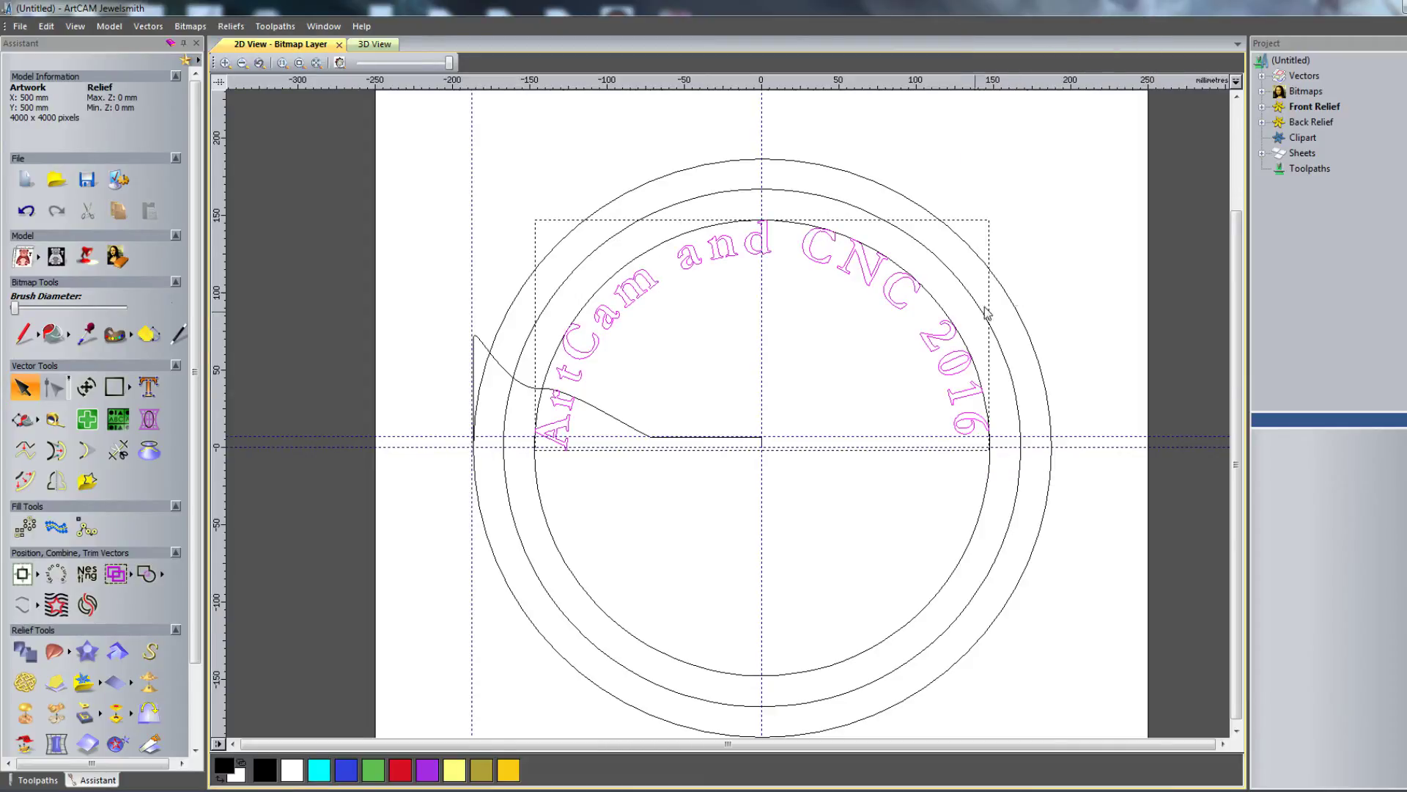
Step: Add a flat relief with a start height of 4 mm to the curved text "ArtCam and CNC 2016"
double_click(937, 339)
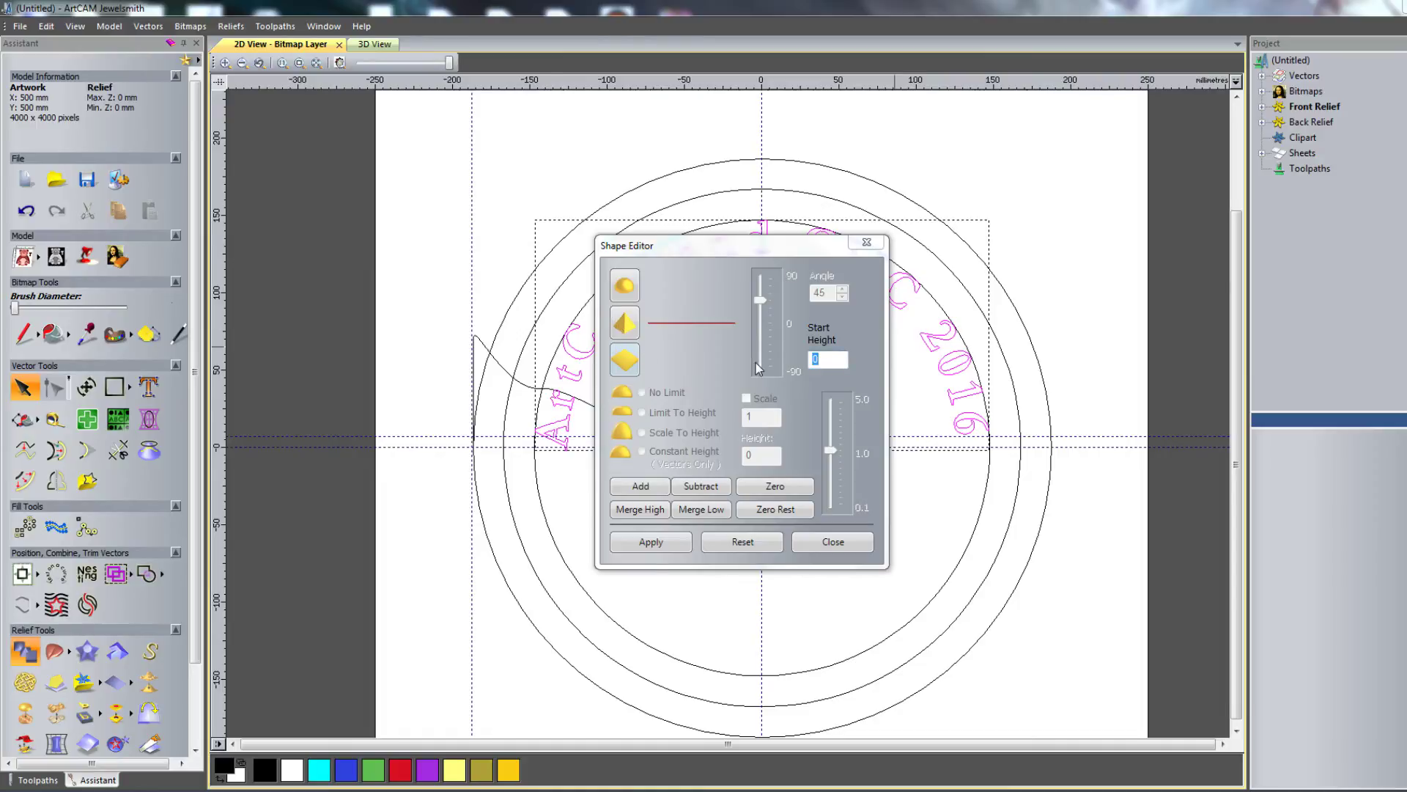
text(4)
click(649, 489)
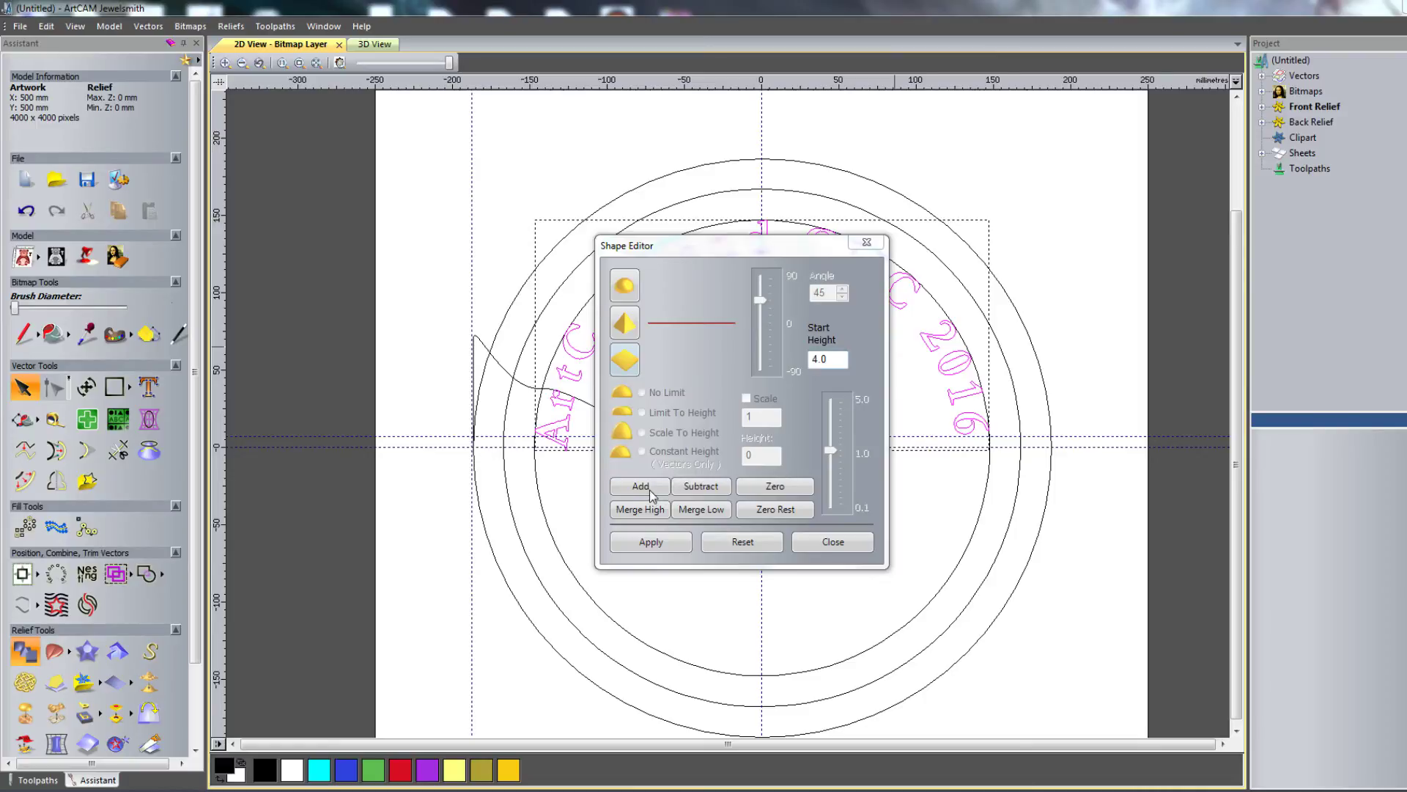
click(843, 542)
Step: Try spinning the half cross-section profile through 360 degrees with the Add combine mode, and undo that spin
click(673, 437)
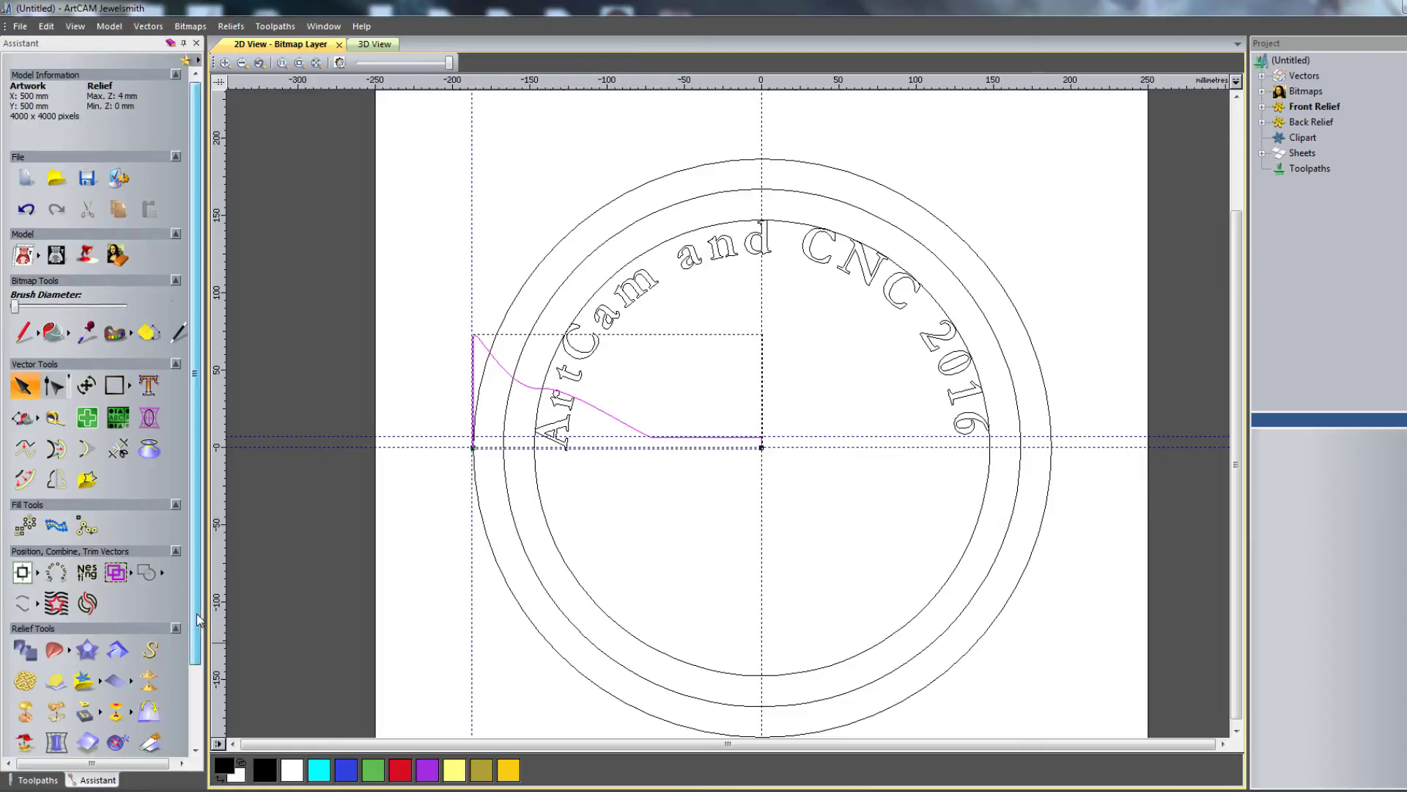
scroll(80, 623, down, 2)
click(69, 600)
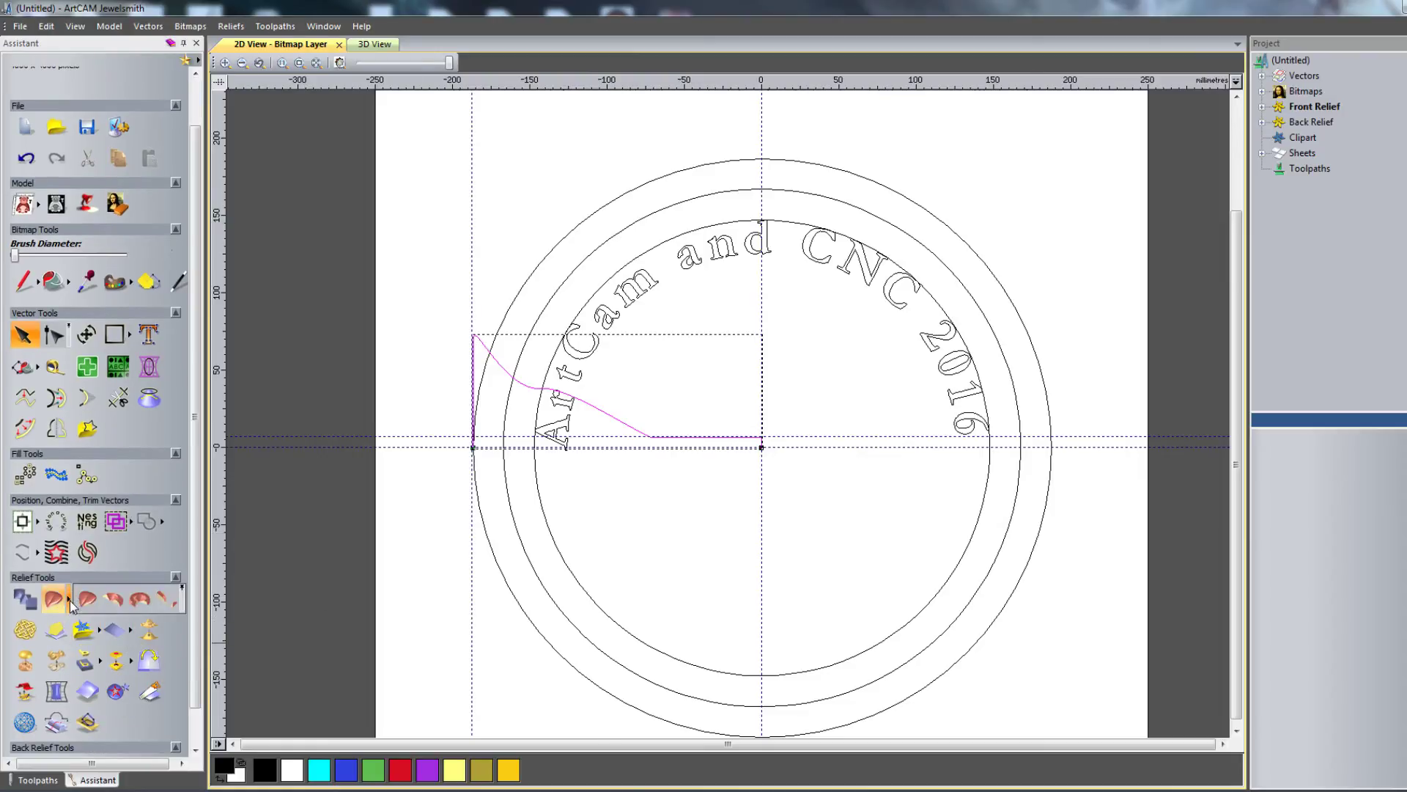
click(139, 599)
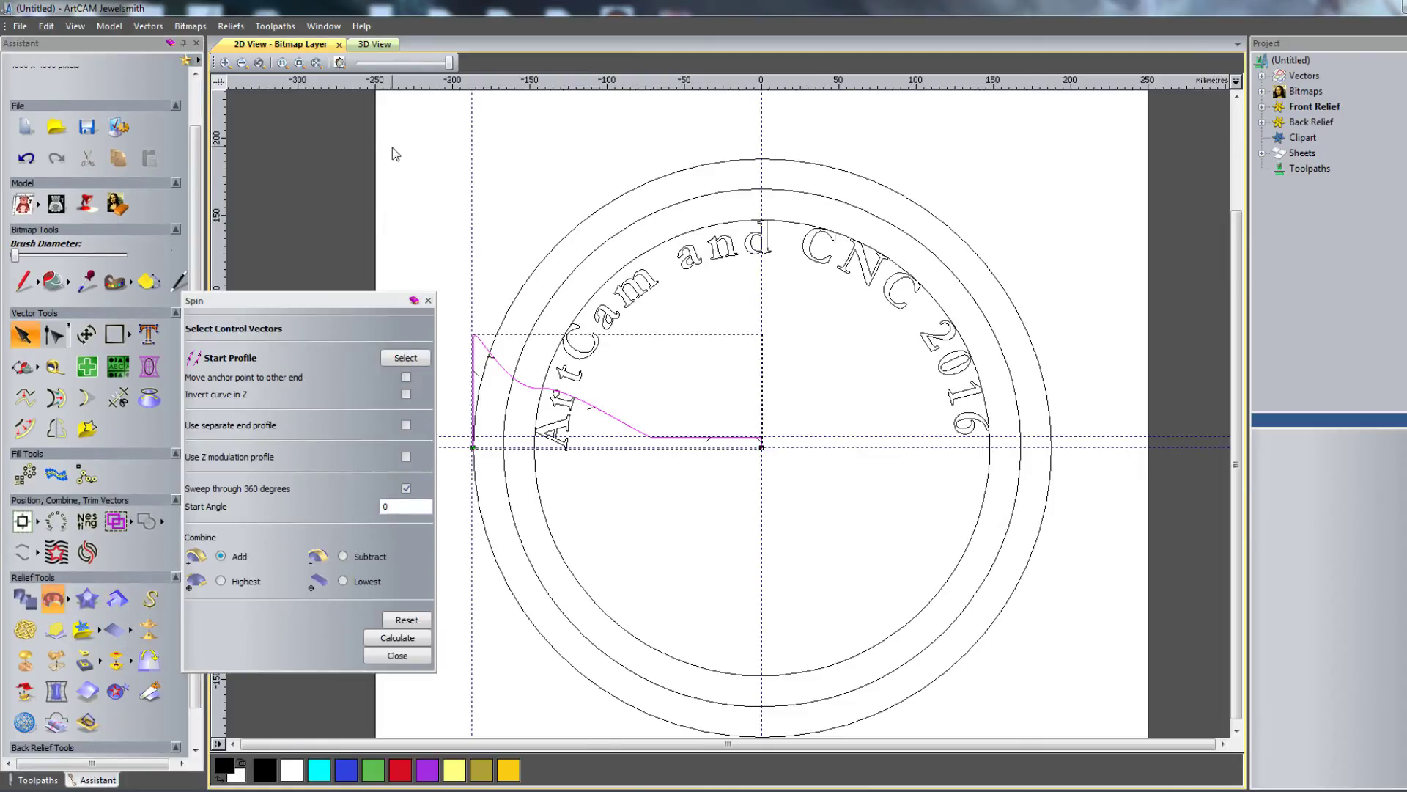
click(374, 45)
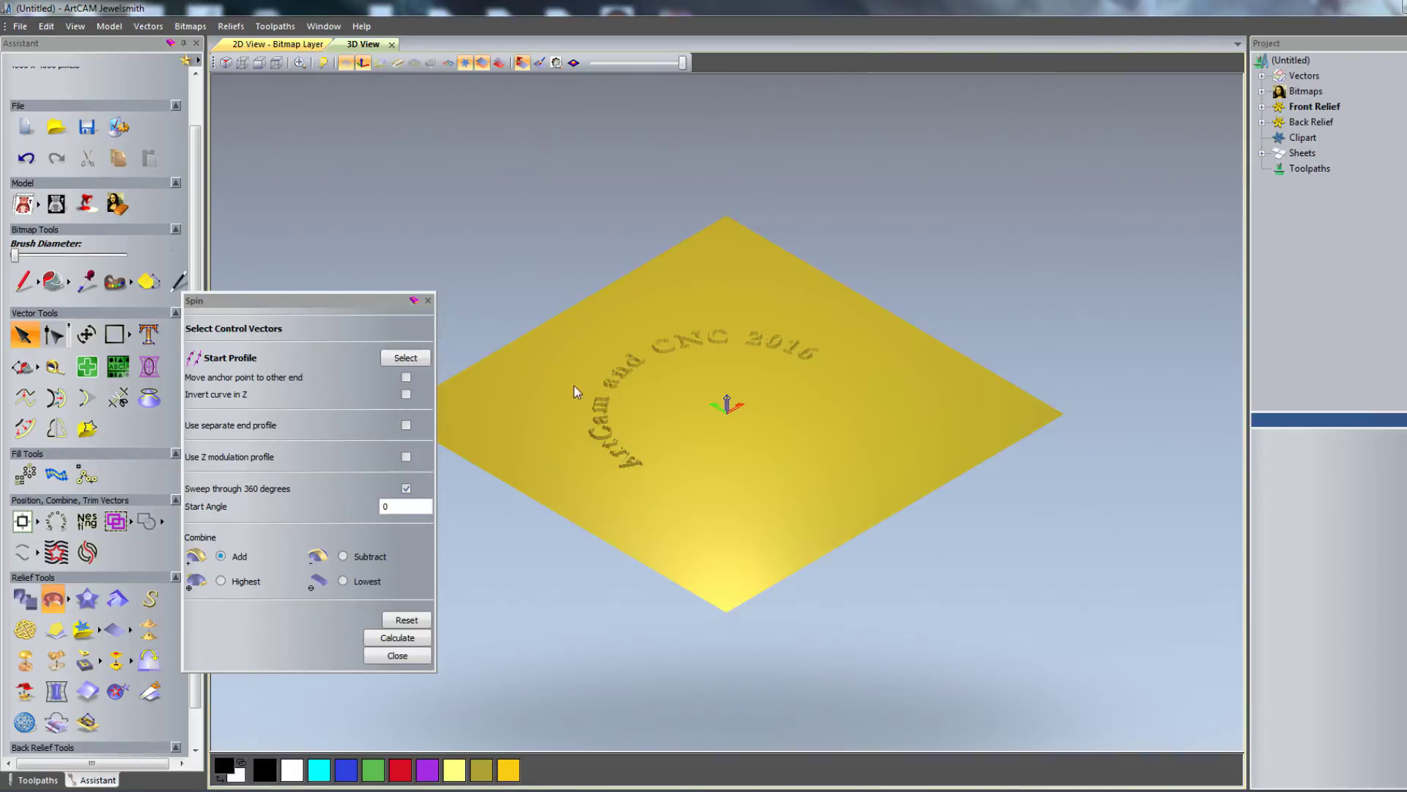
drag(574, 392, 659, 341)
scroll(662, 349, up, 3)
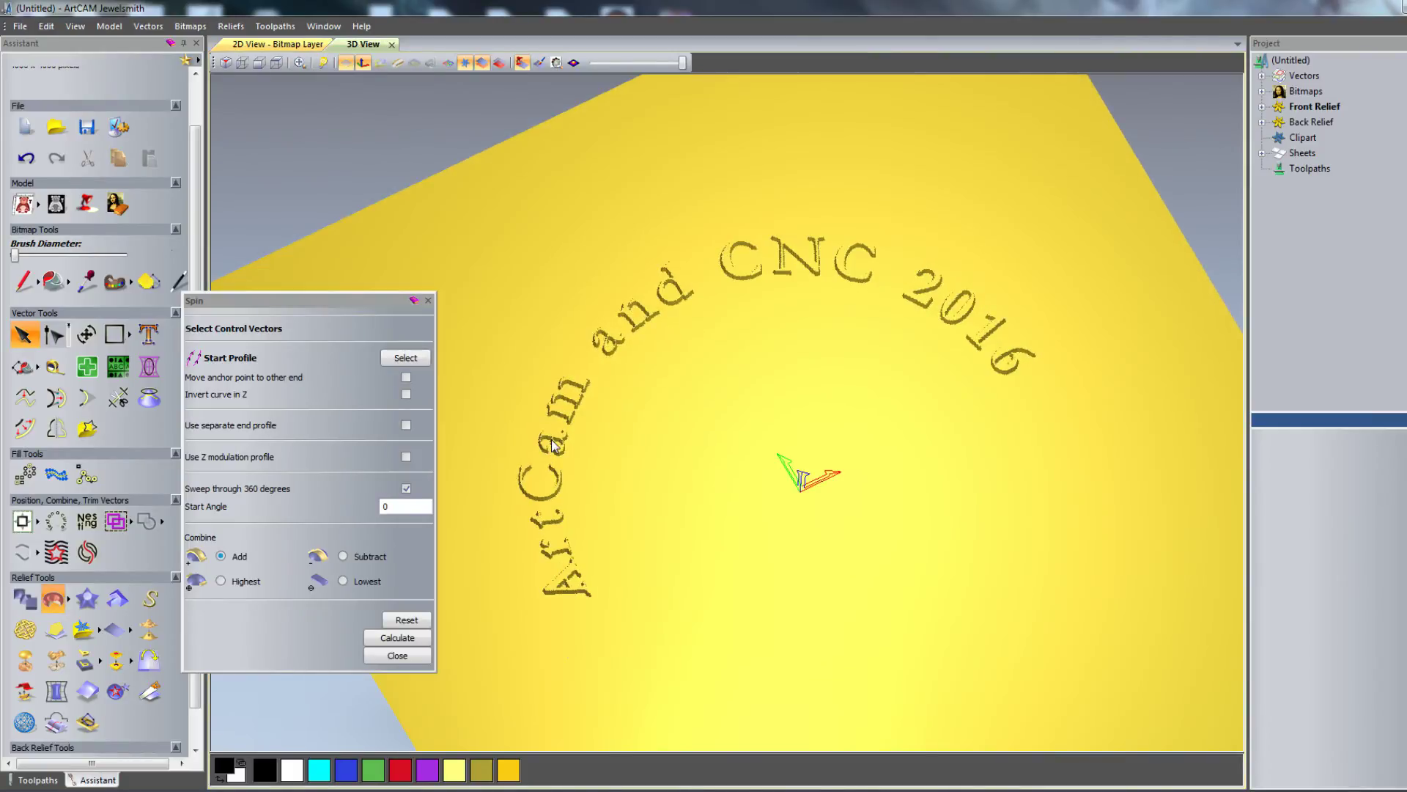
click(313, 43)
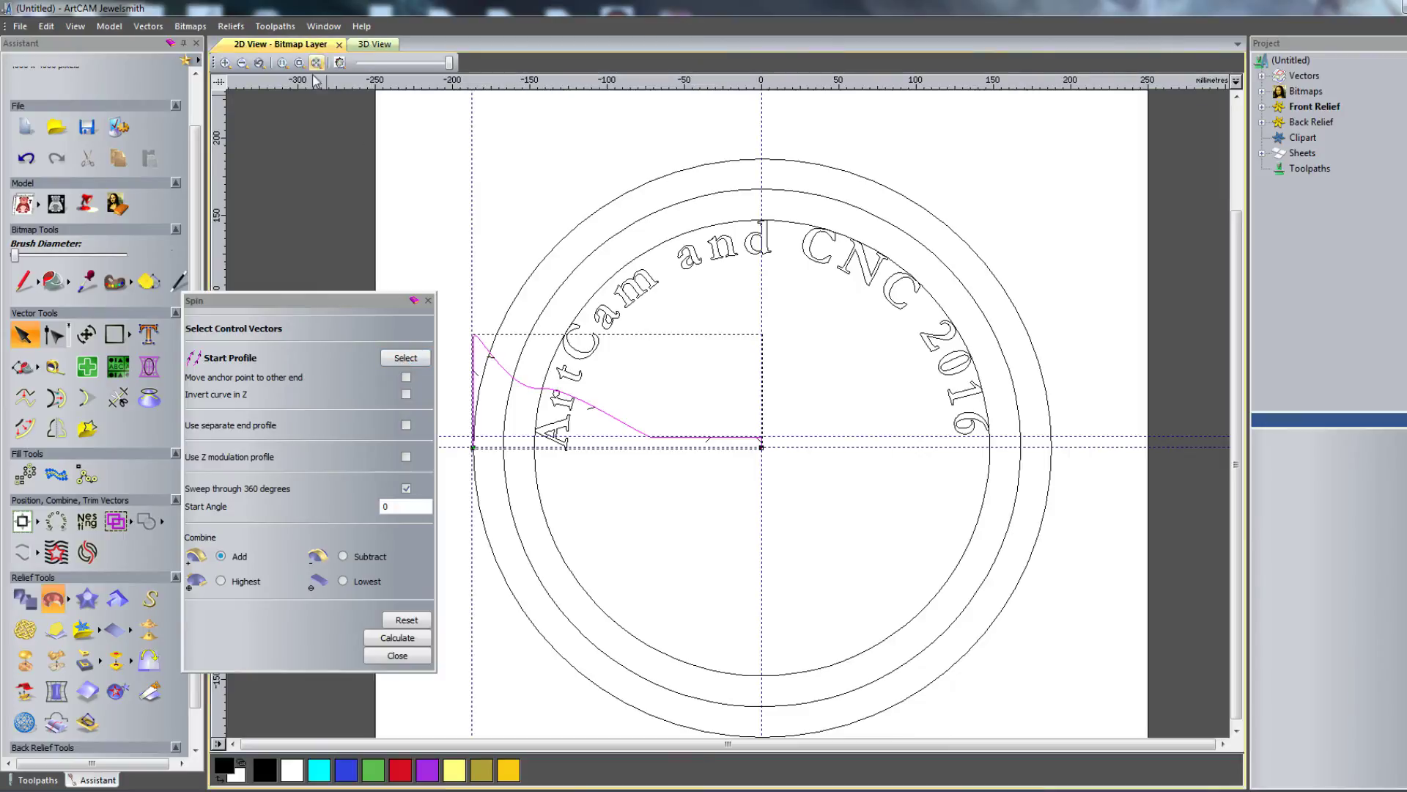
click(374, 45)
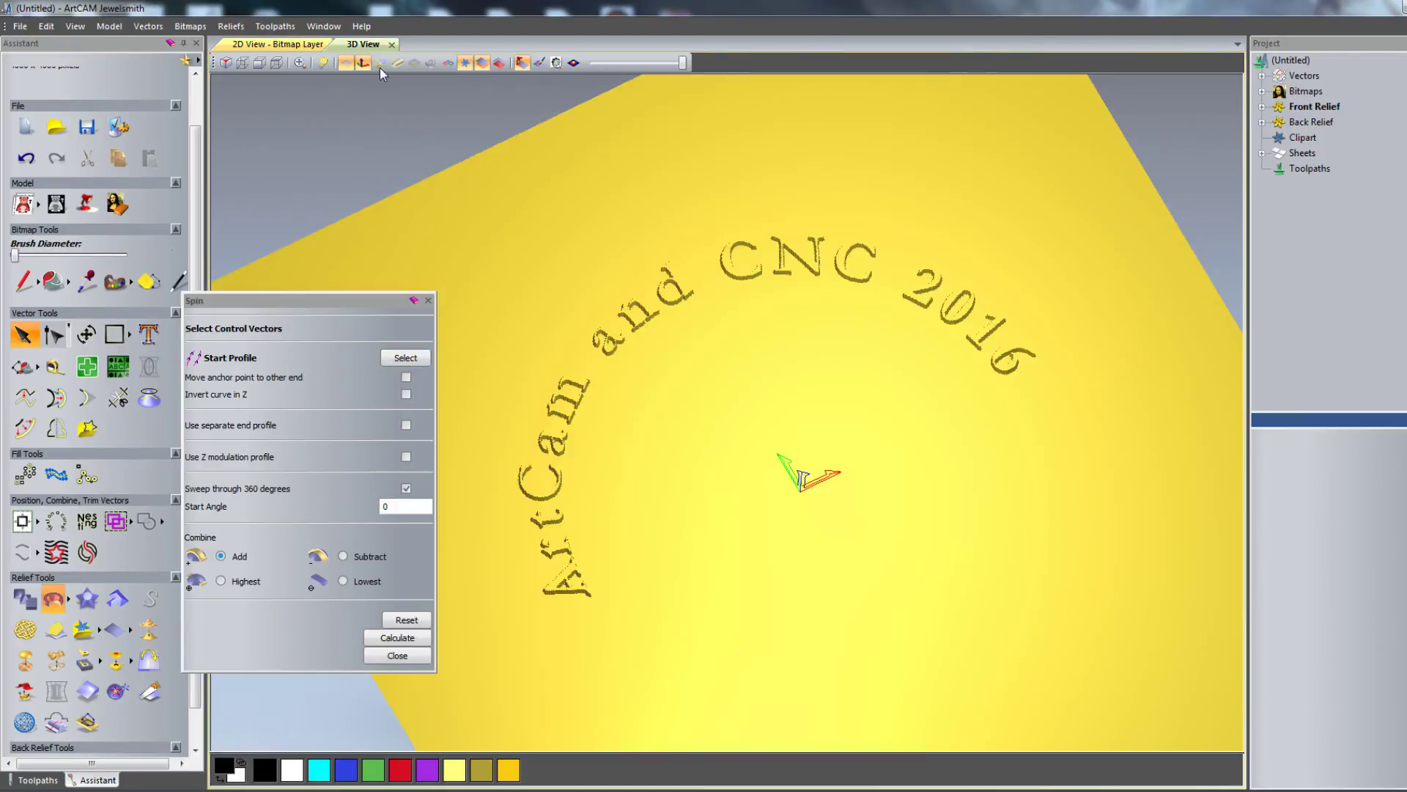
click(396, 639)
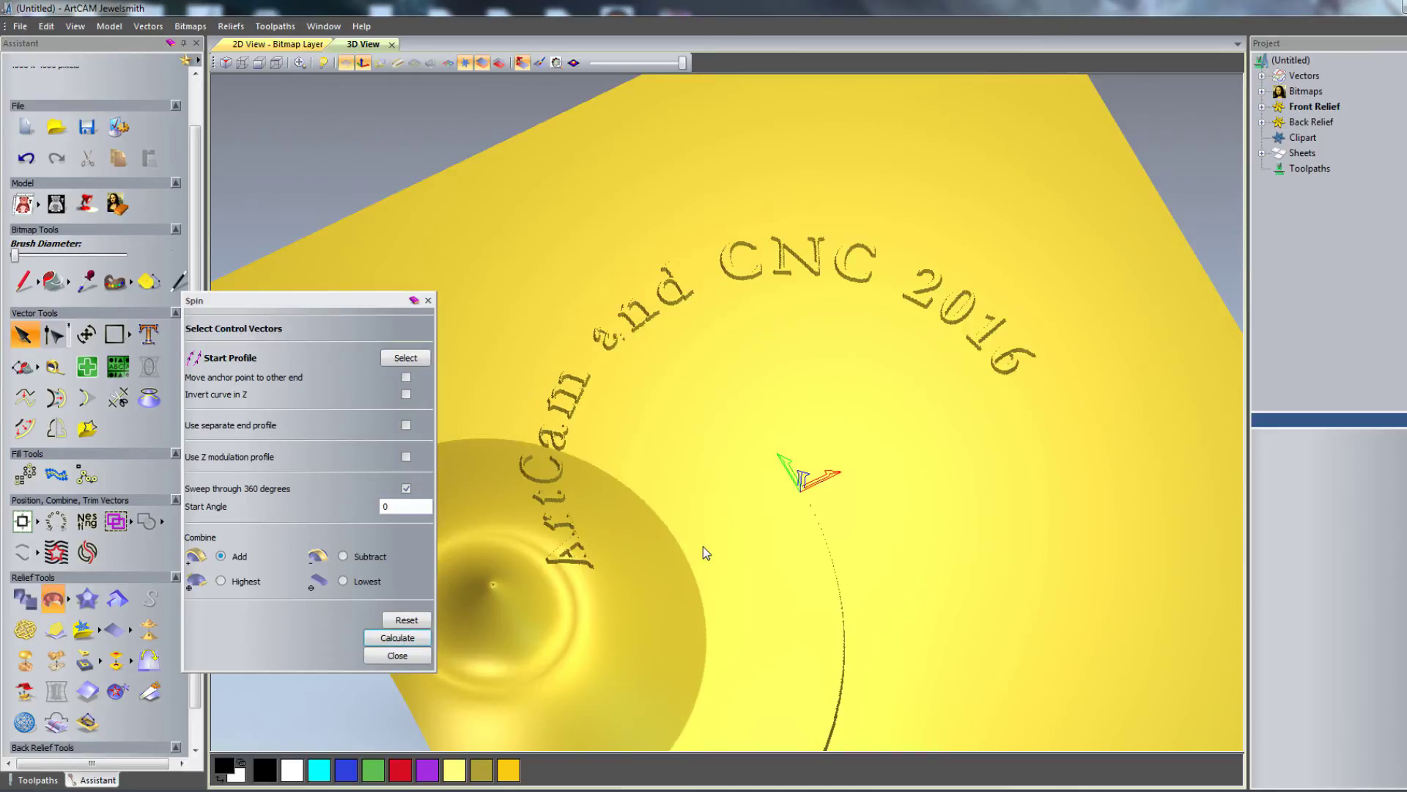
drag(706, 553, 587, 546)
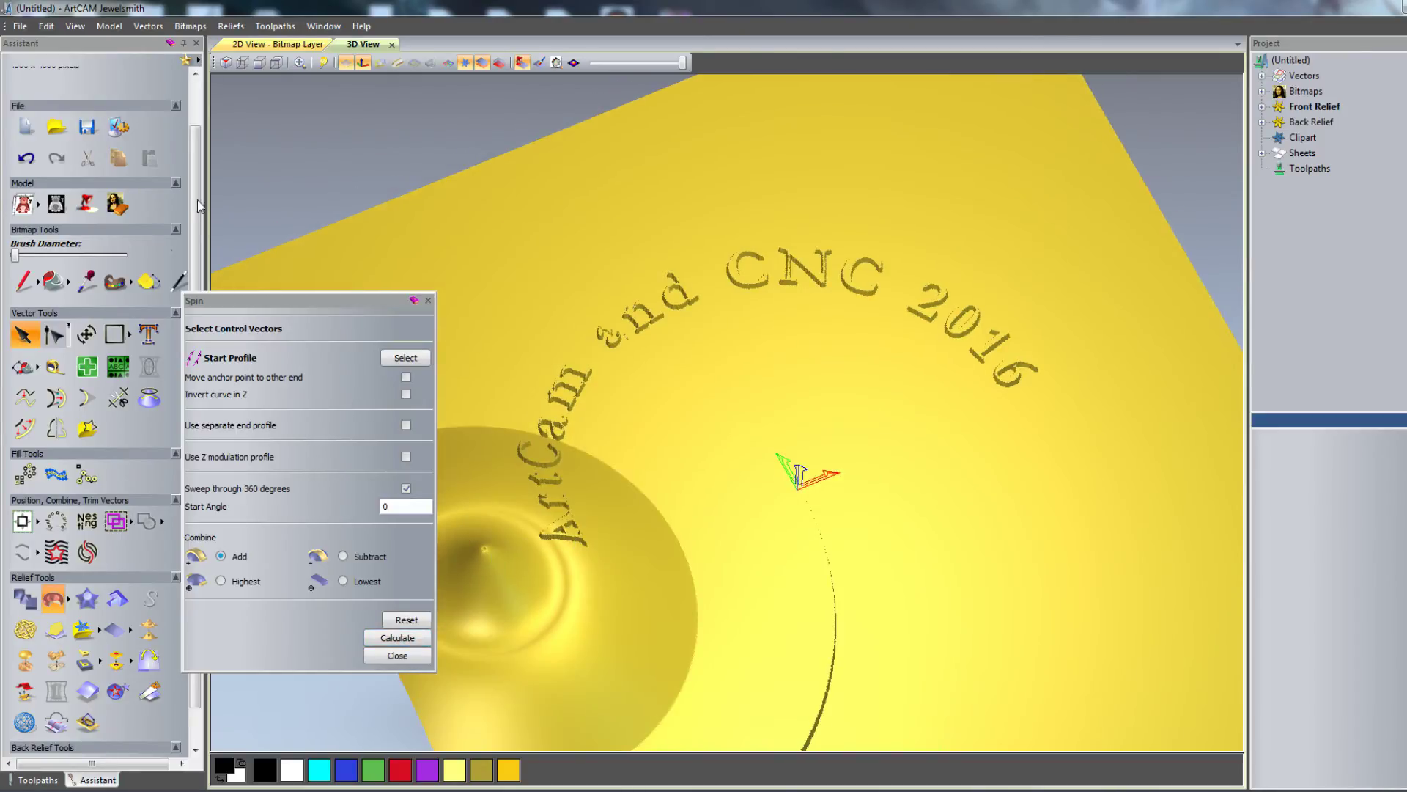
scroll(199, 220, up, 2)
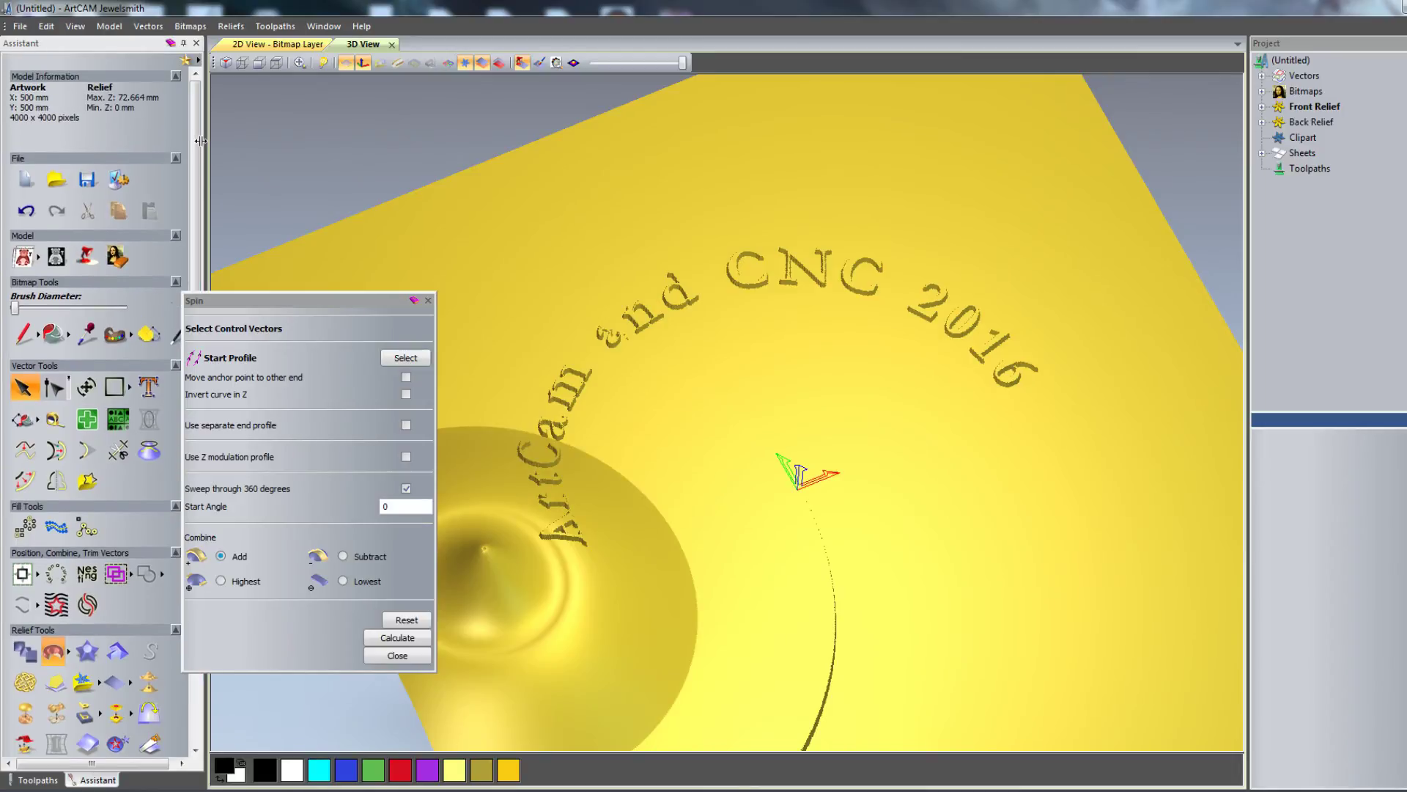
click(25, 210)
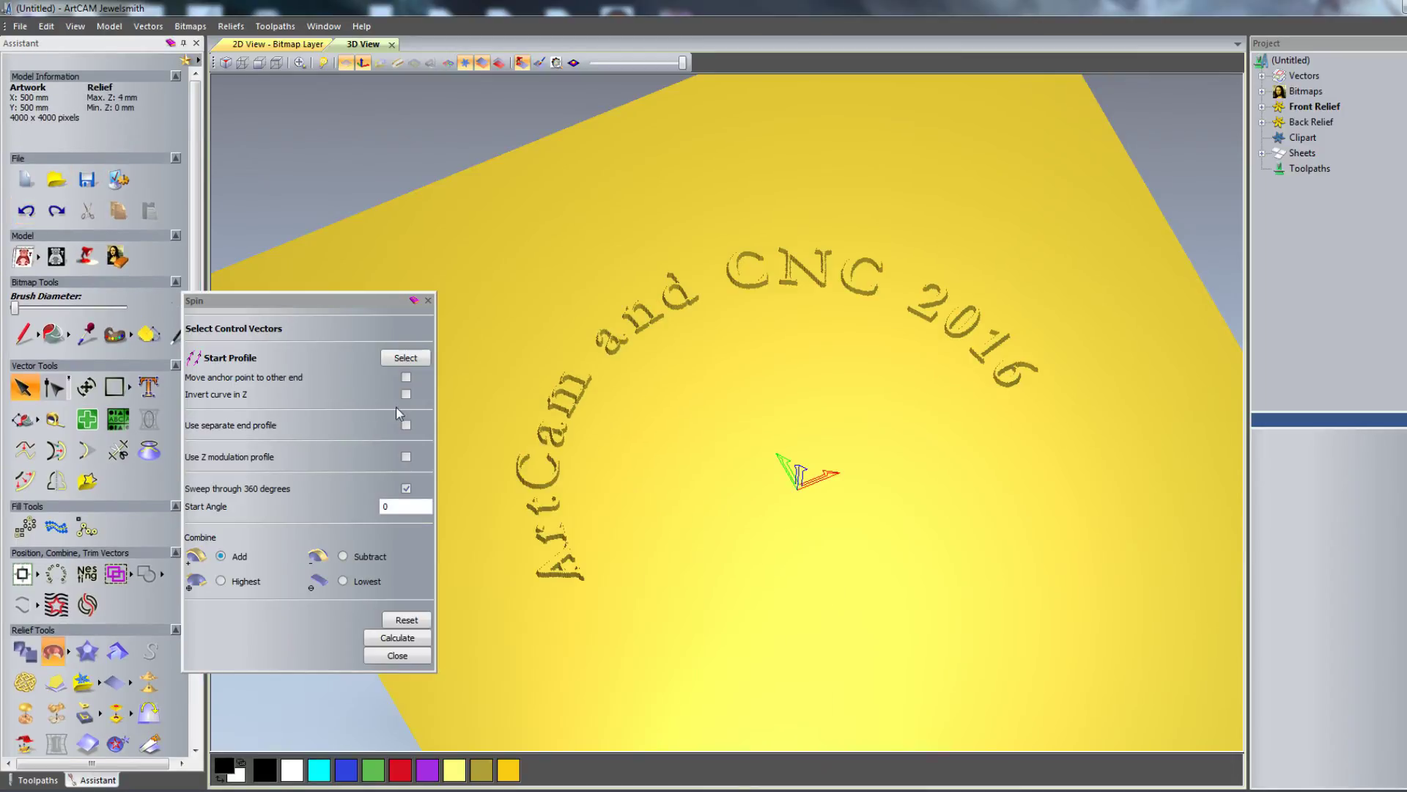
Step: Try the 360-degree Add spin again with the profile's anchor point moved to its other end, inspect it in 3D and close Spin
click(406, 377)
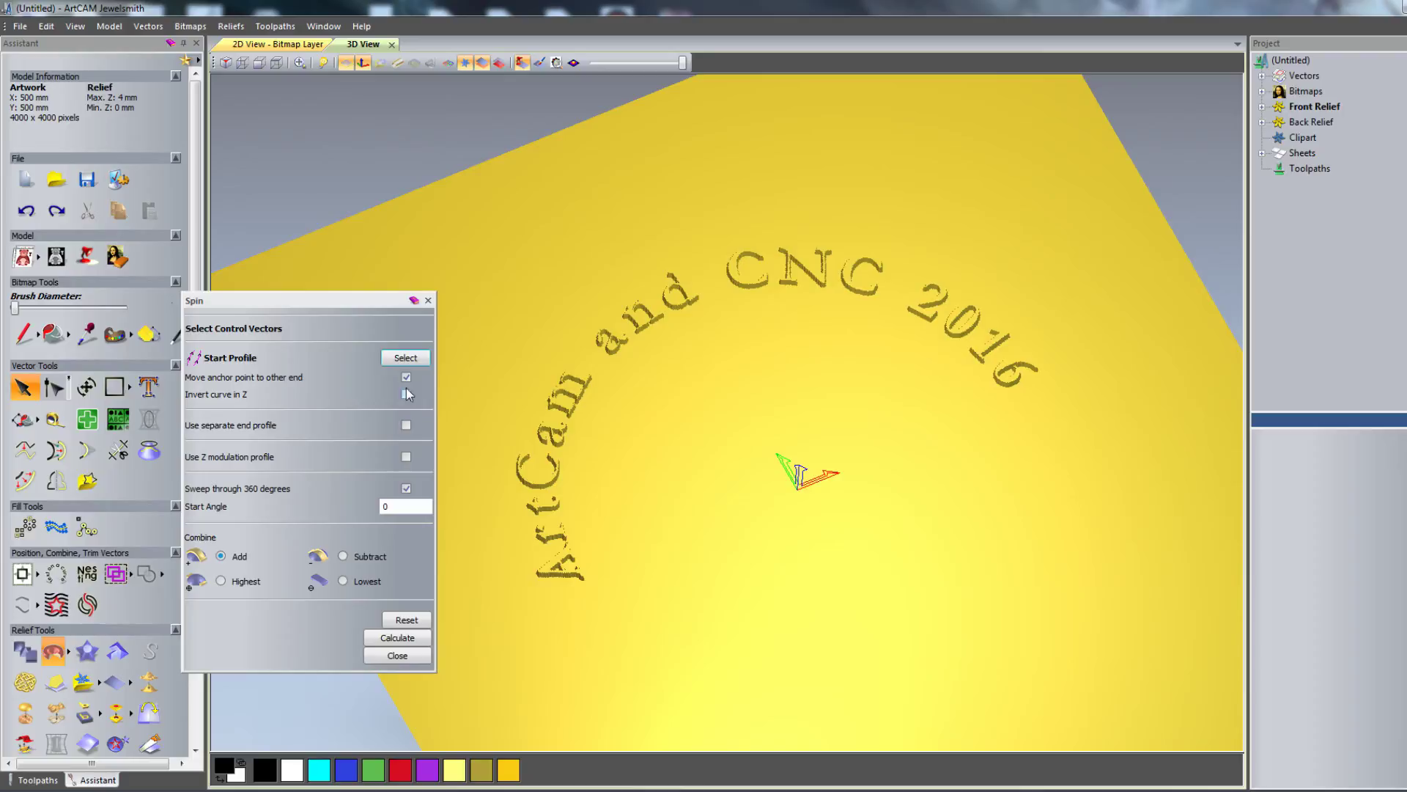
click(398, 639)
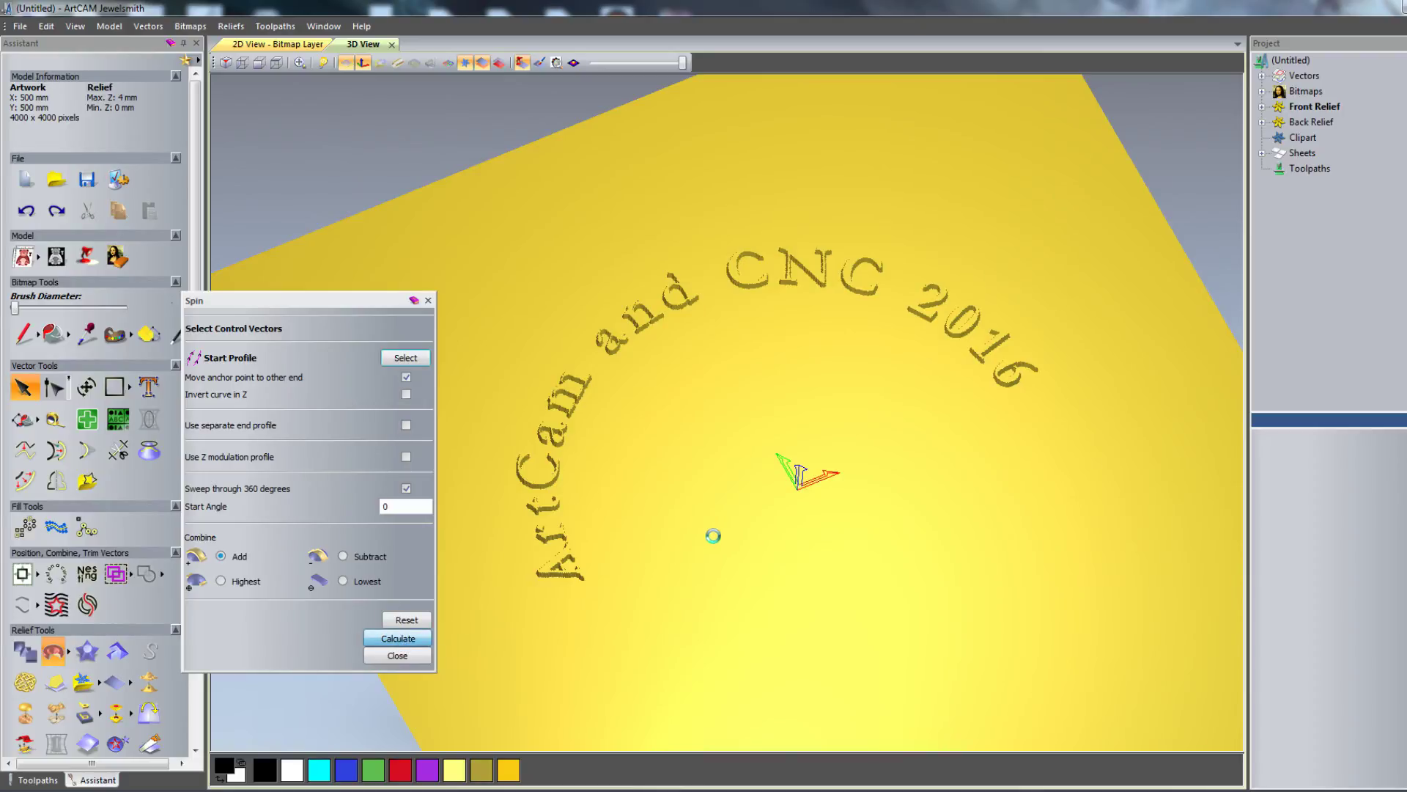
drag(841, 565, 648, 368)
scroll(783, 520, up, 2)
scroll(763, 403, down, 3)
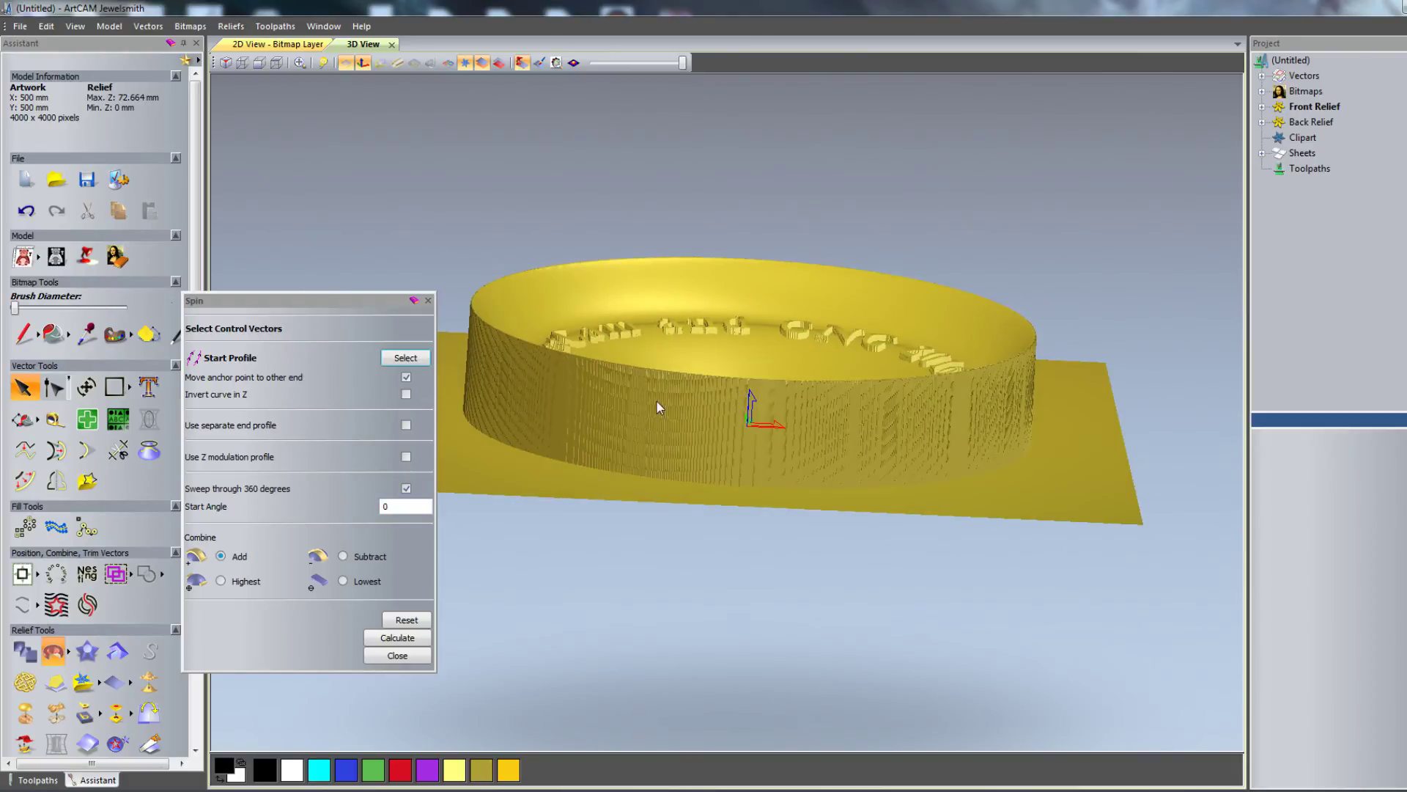
drag(494, 311, 698, 412)
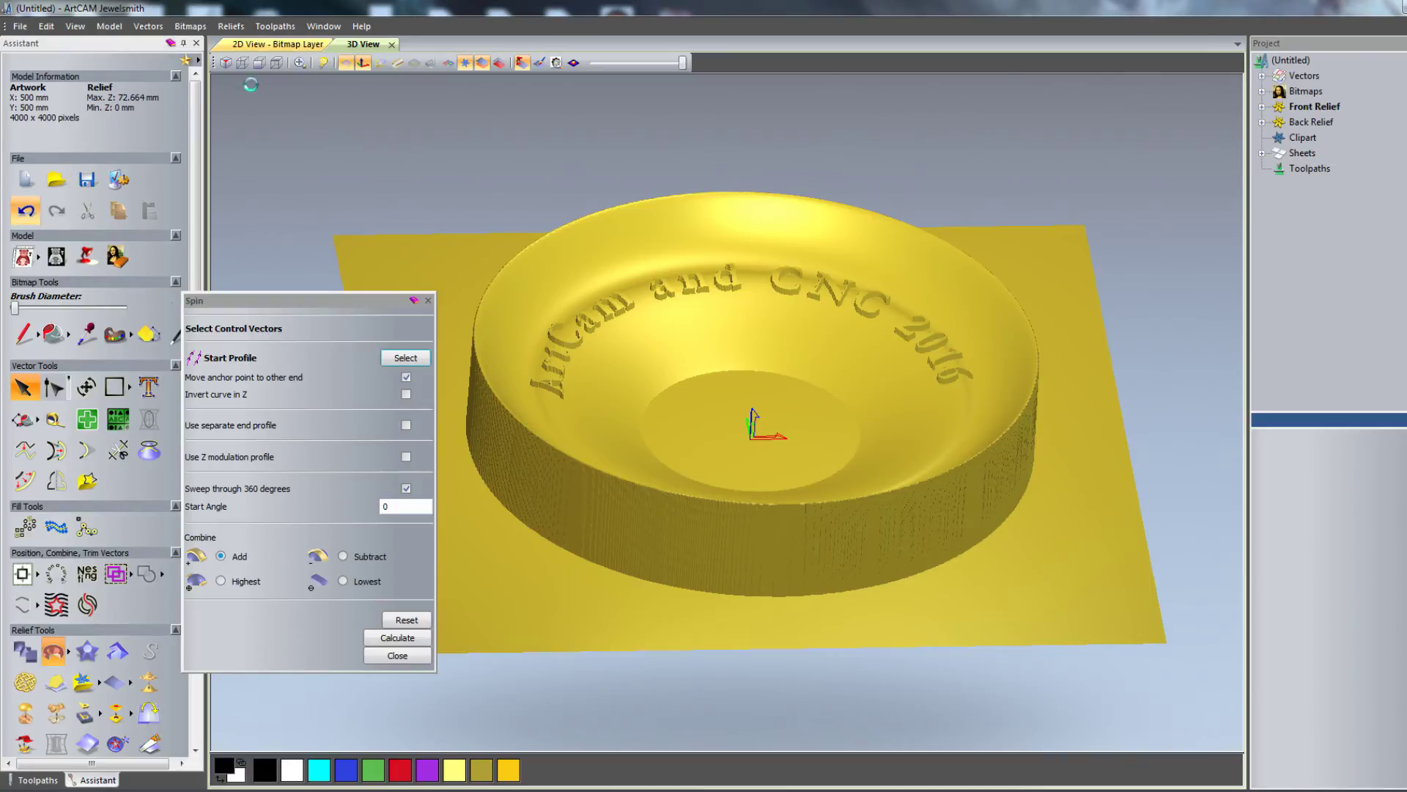
click(279, 44)
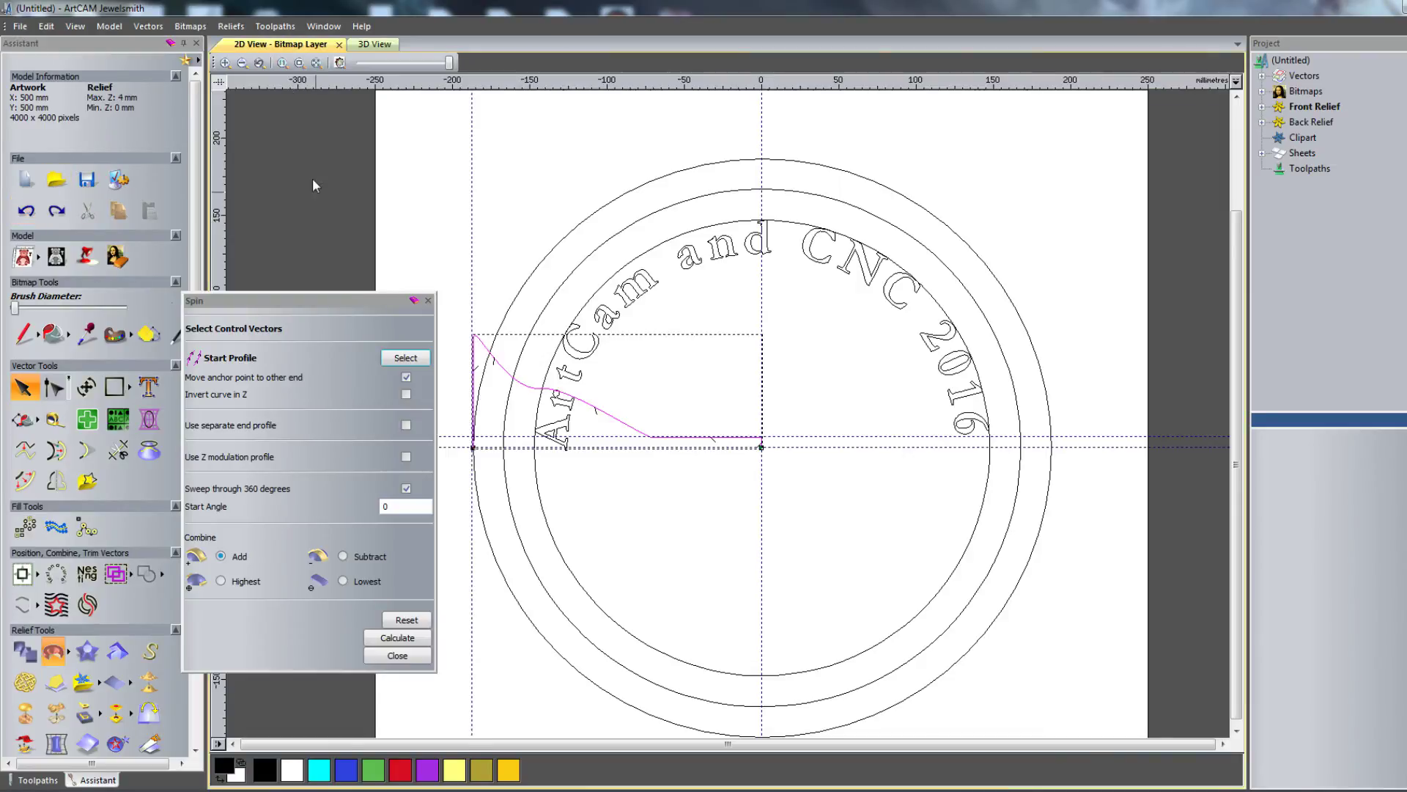
click(429, 301)
Step: Scale only the height of the half cross-section profile to 20 mm
scroll(543, 413, up, 2)
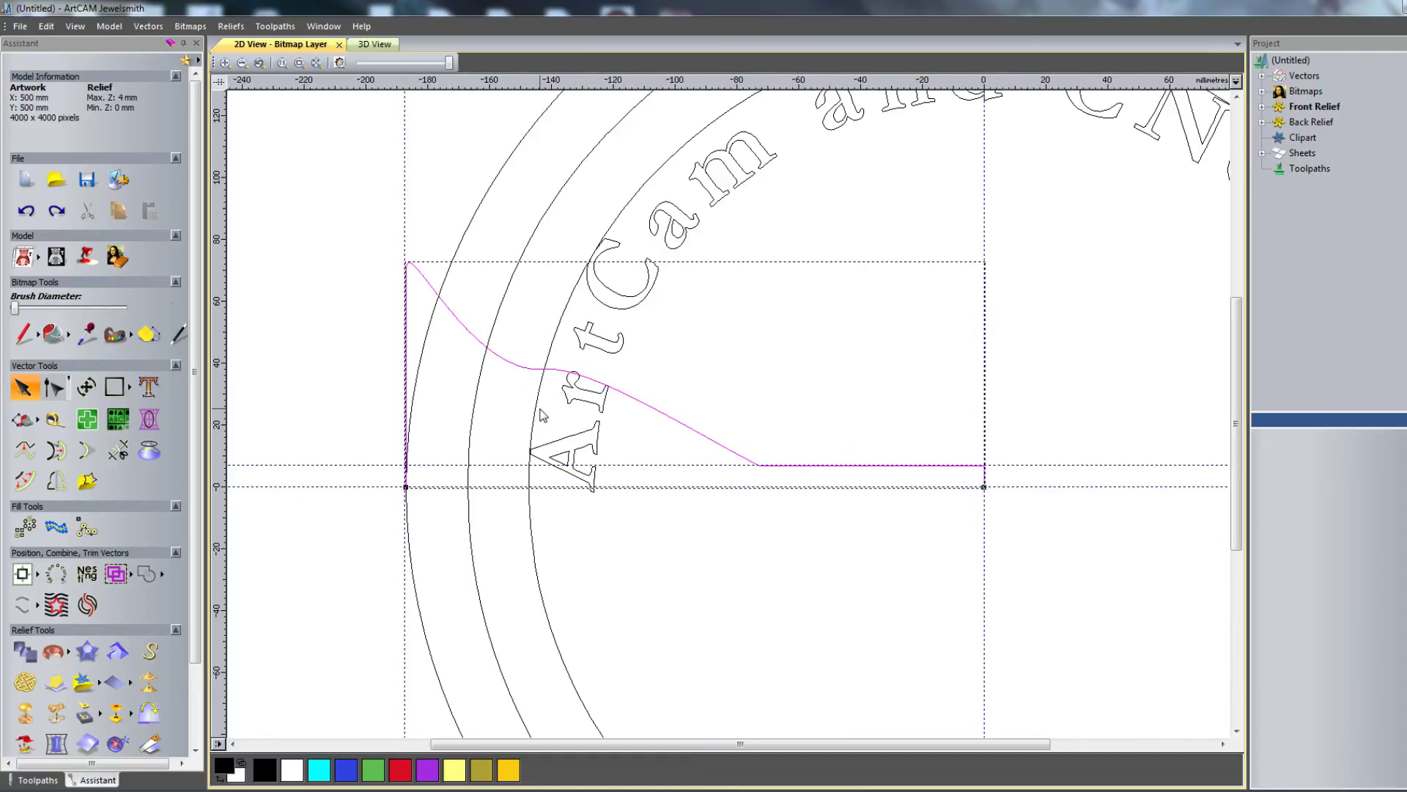
scroll(501, 397, down, 2)
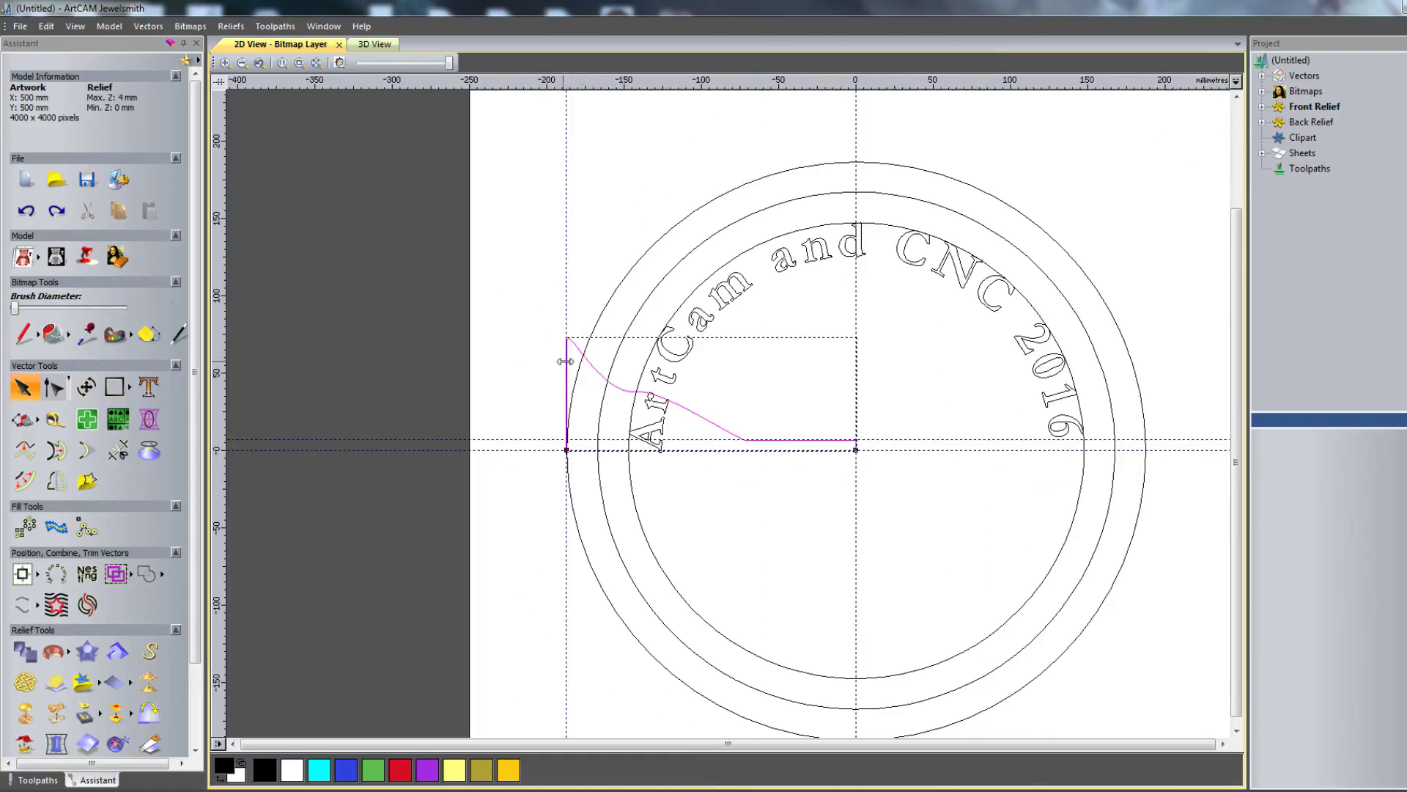
click(85, 387)
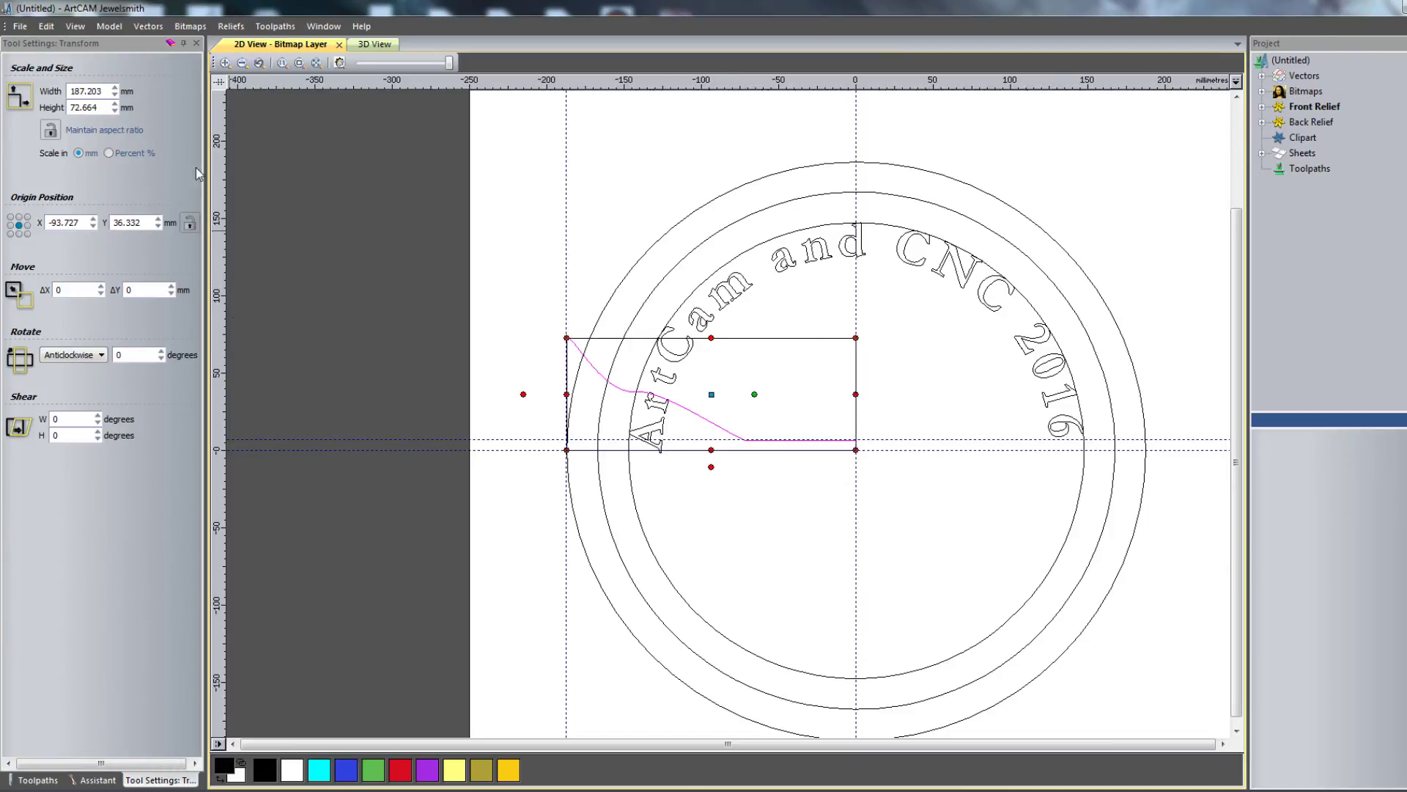
drag(106, 109, 65, 110)
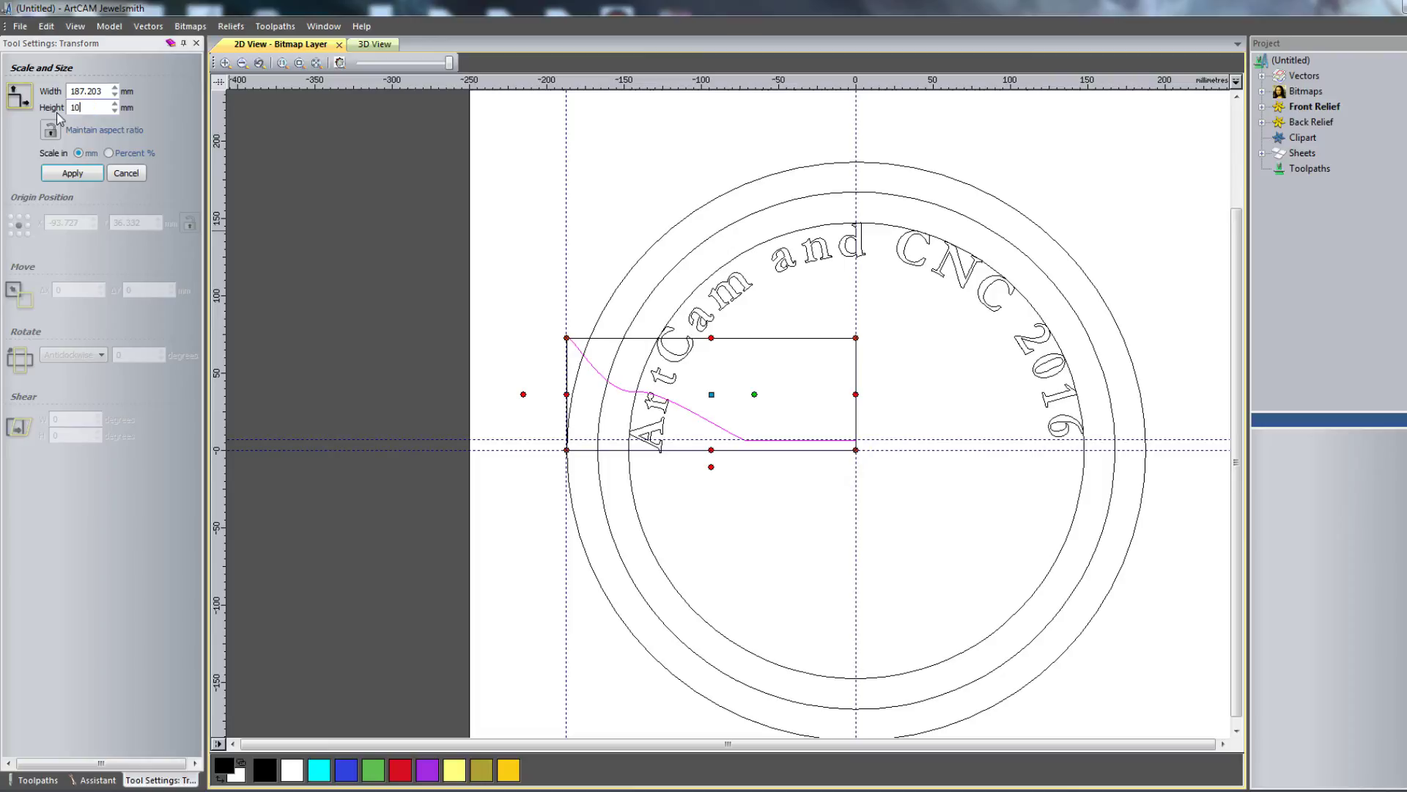
click(71, 173)
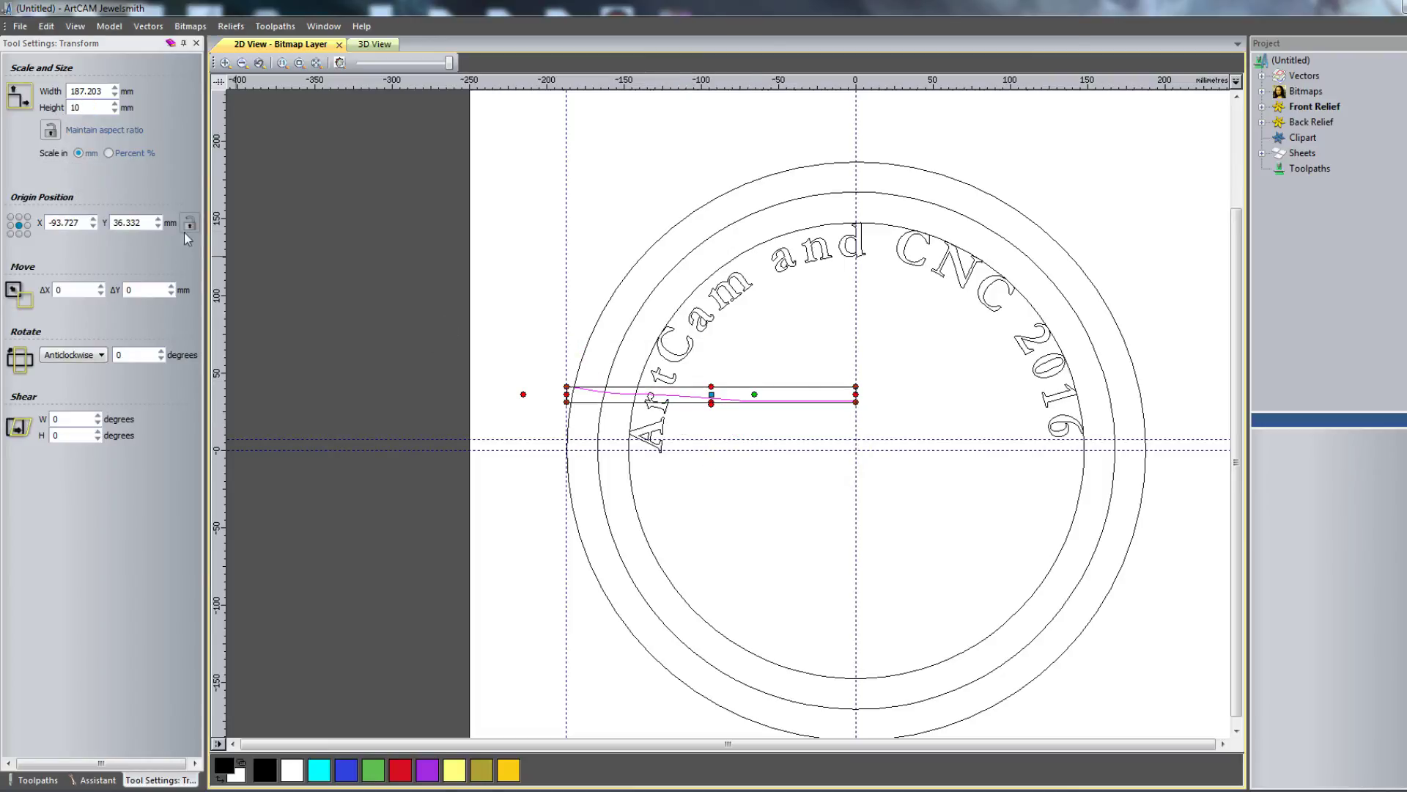
drag(88, 107, 20, 110)
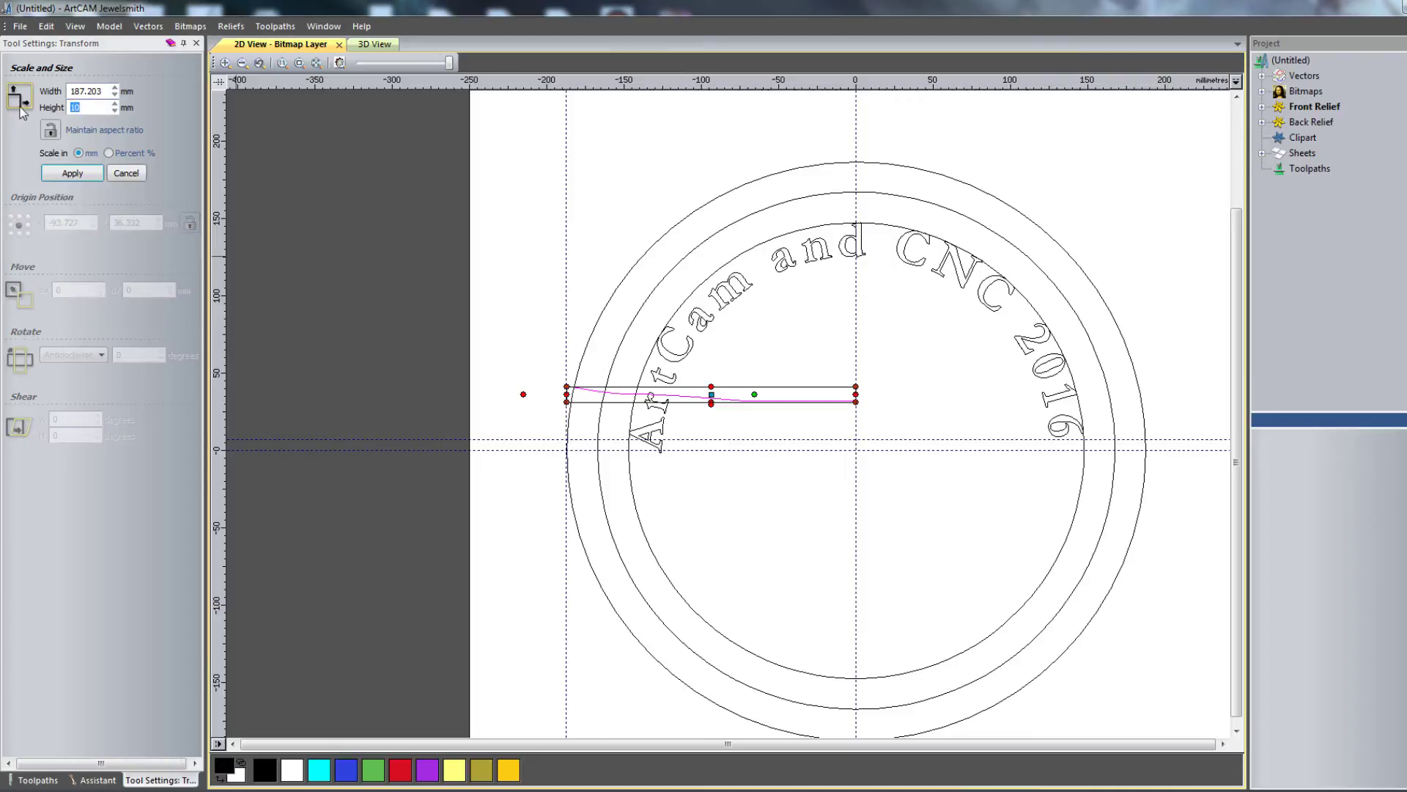
click(66, 172)
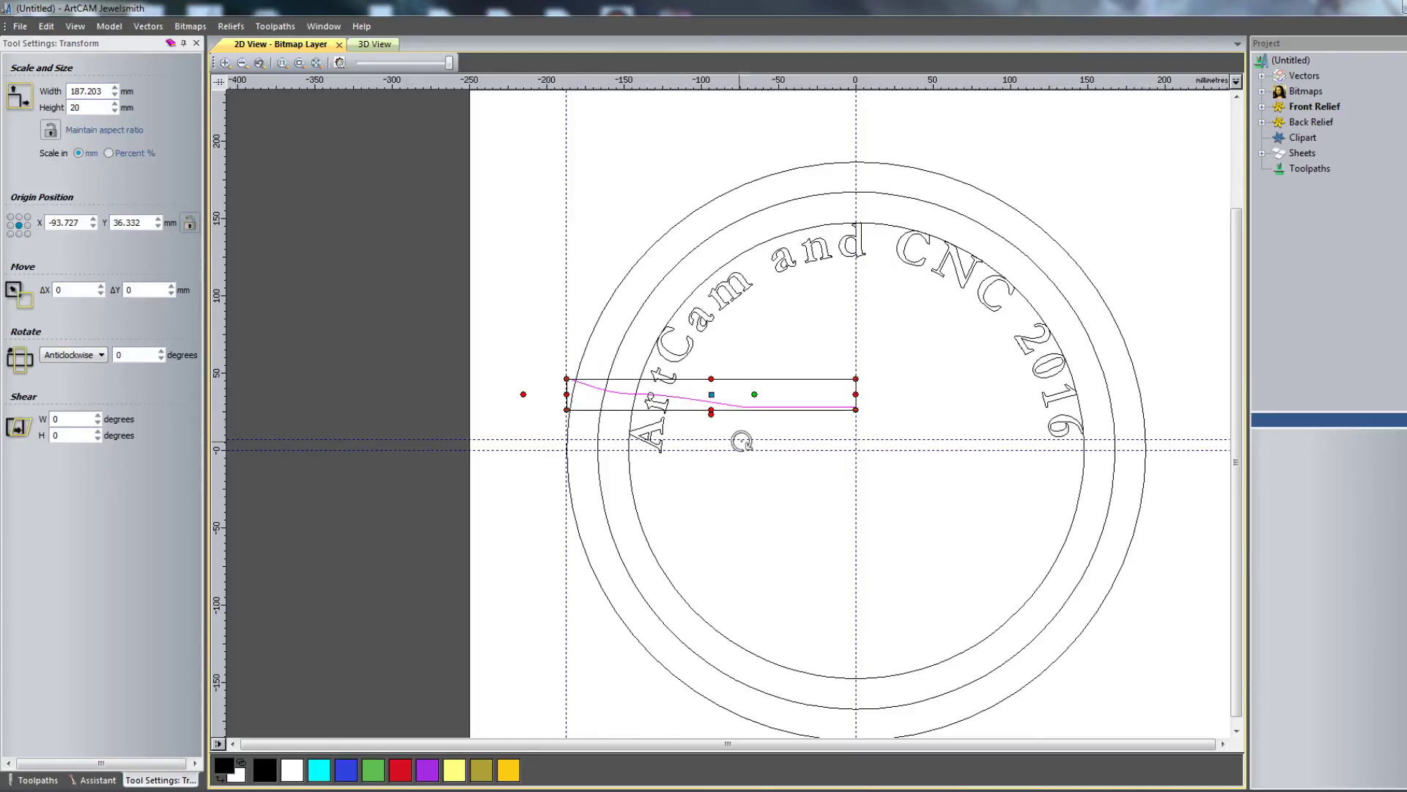
click(196, 42)
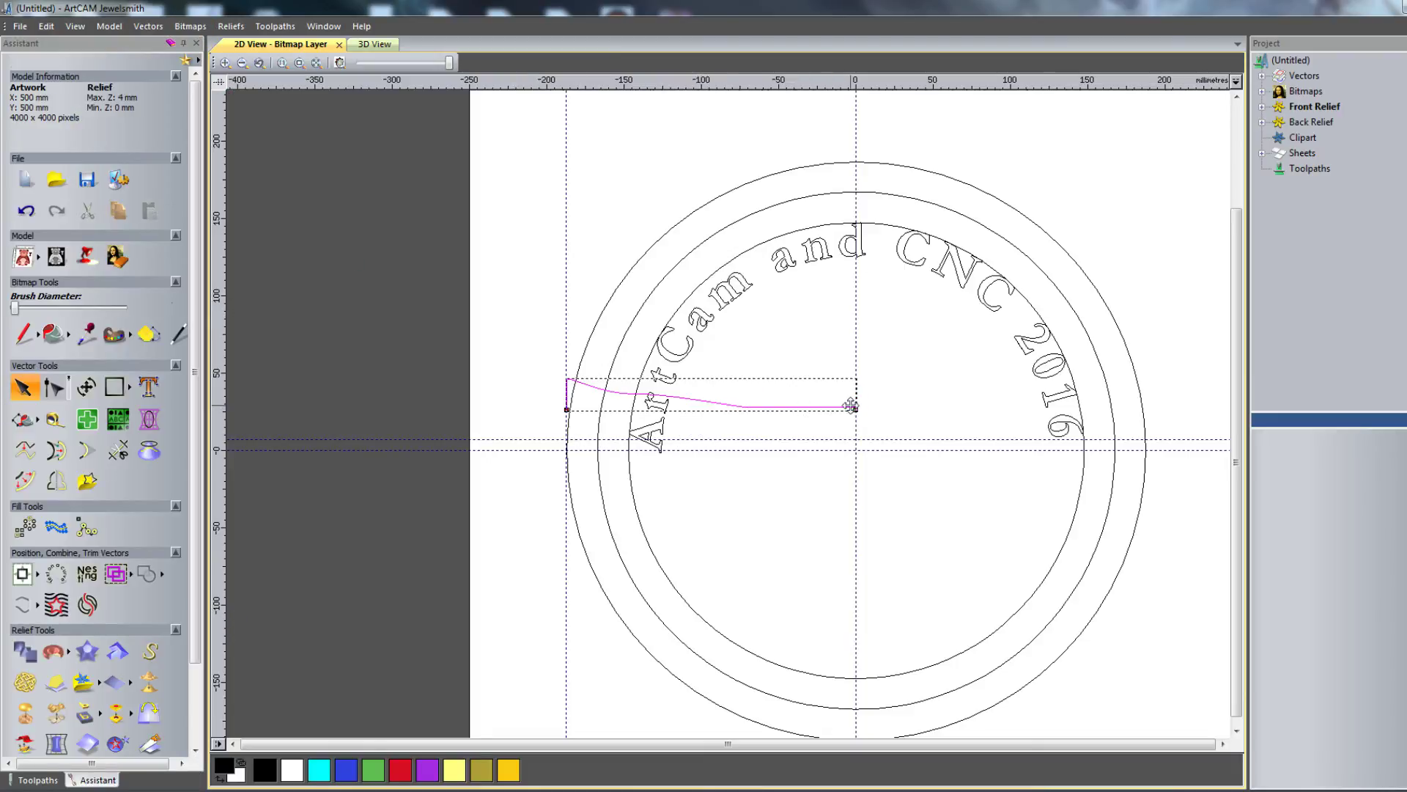
Step: Move the flattened profile down so its lower inner corner sits exactly on the intersection of the vertical and horizontal centre guides
scroll(883, 416, up, 3)
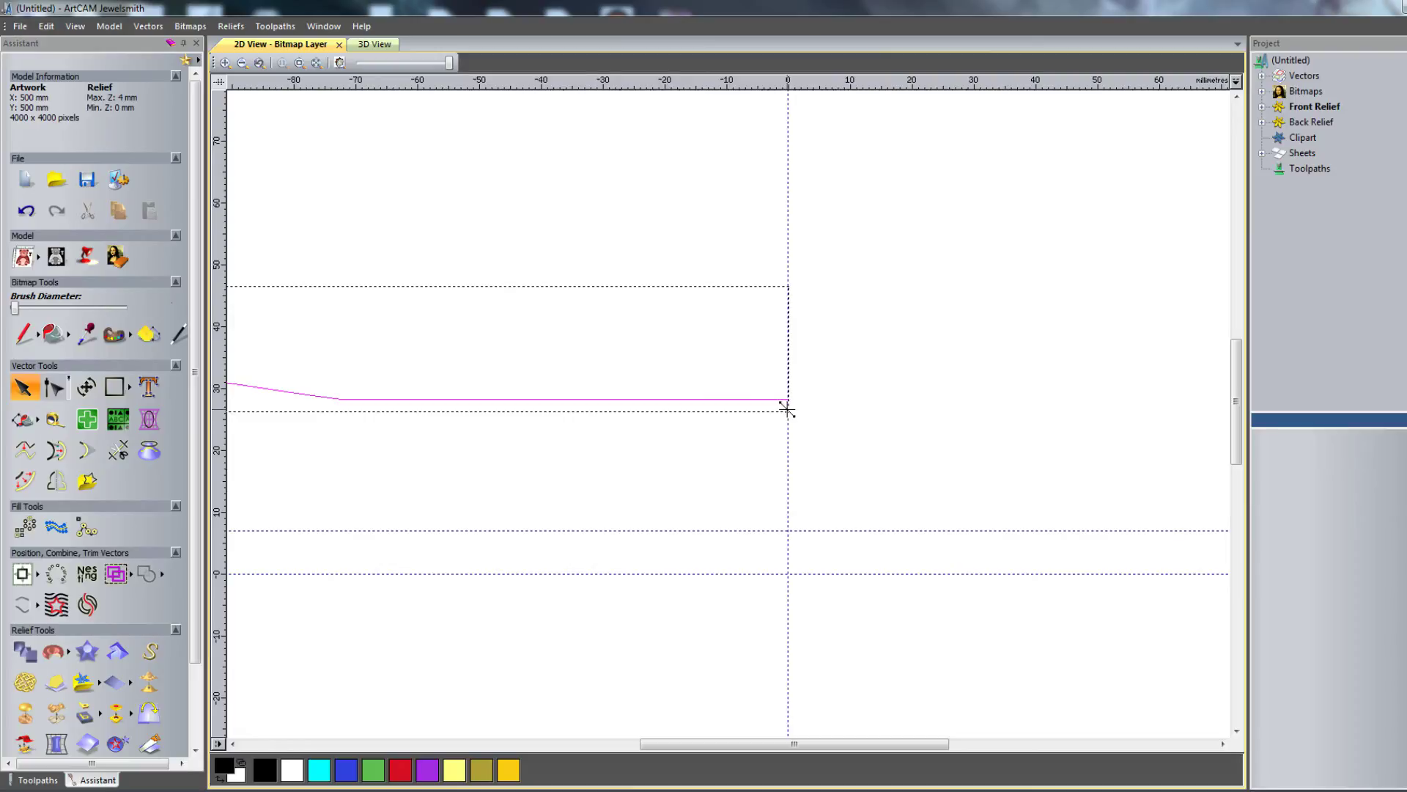
drag(786, 408, 785, 568)
scroll(779, 569, up, 5)
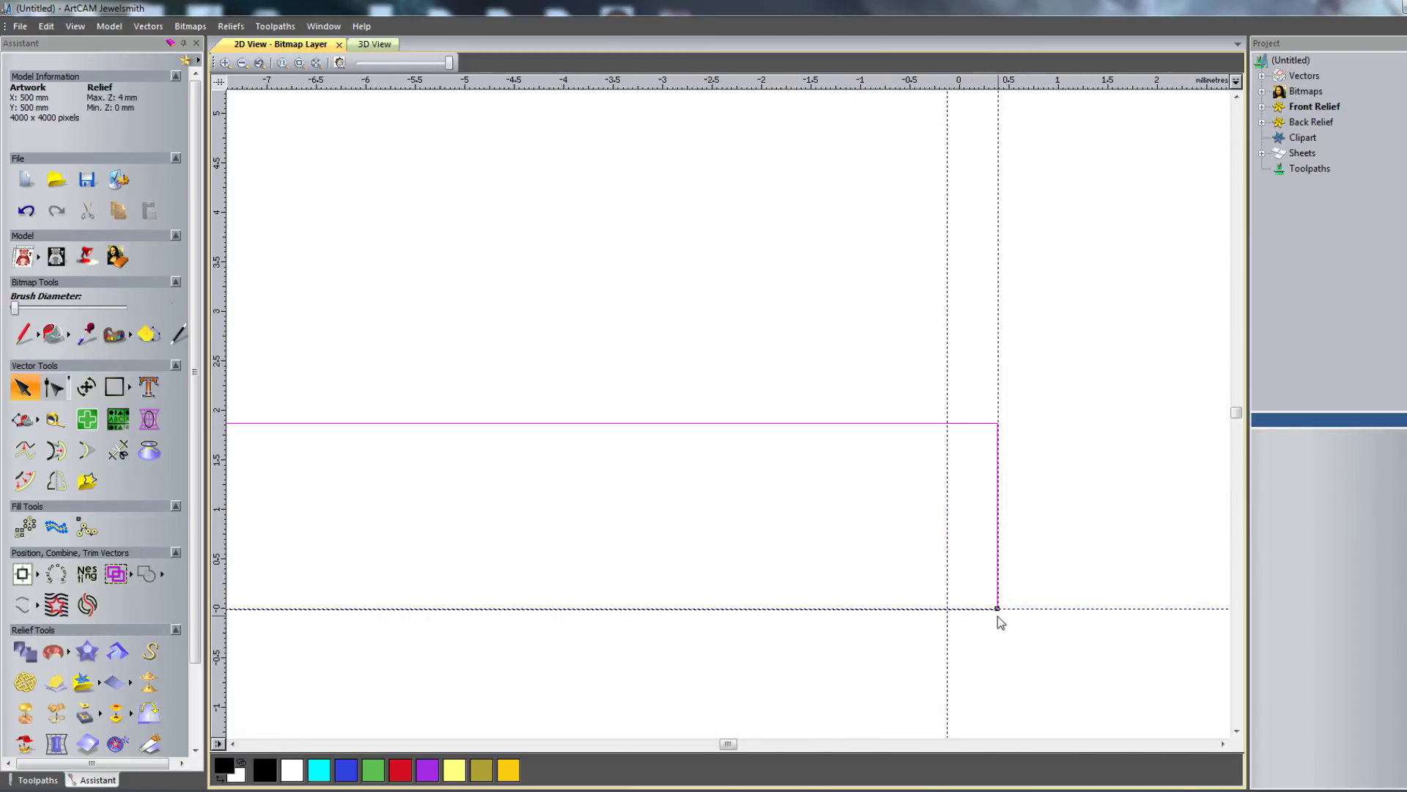
drag(997, 608, 945, 609)
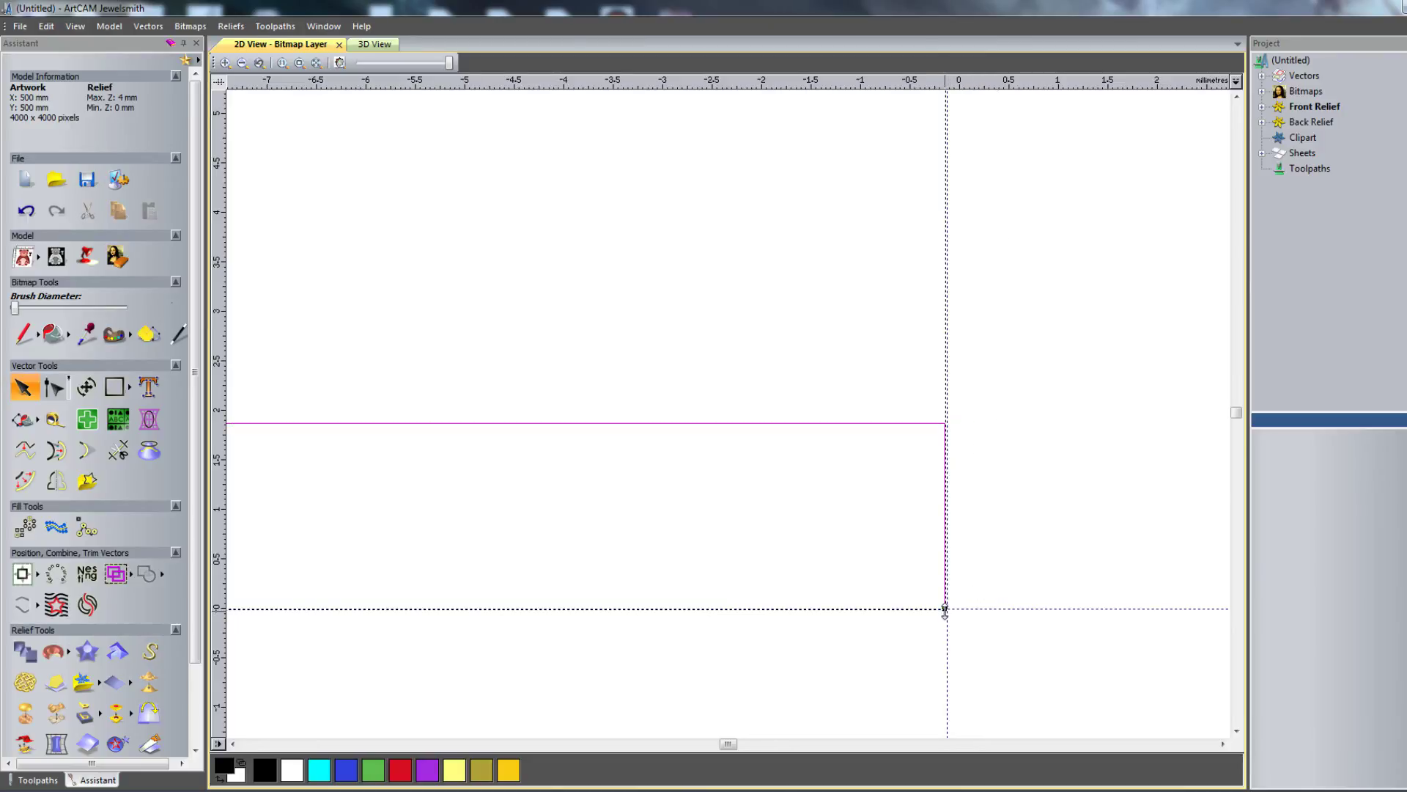
scroll(938, 609, down, 4)
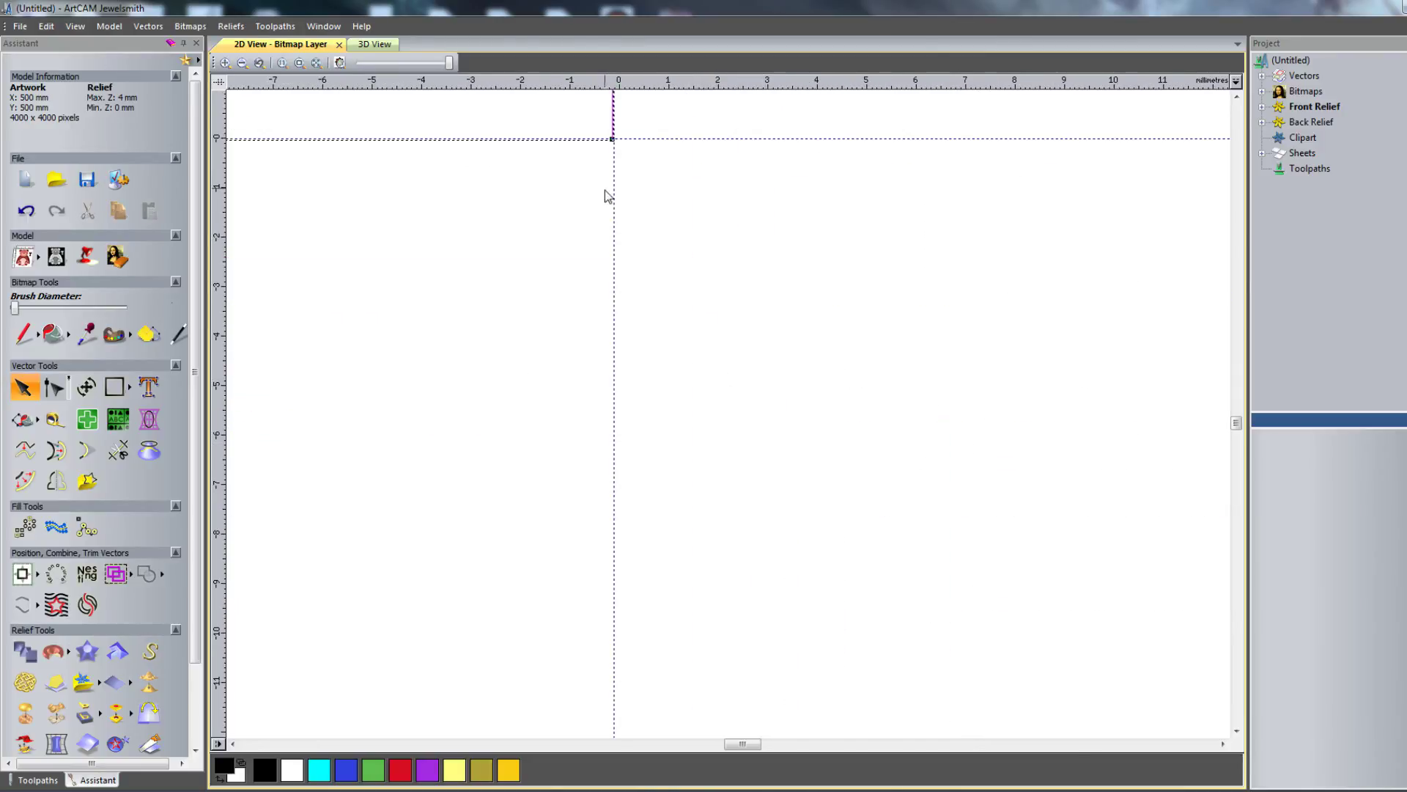
scroll(697, 371, up, 8)
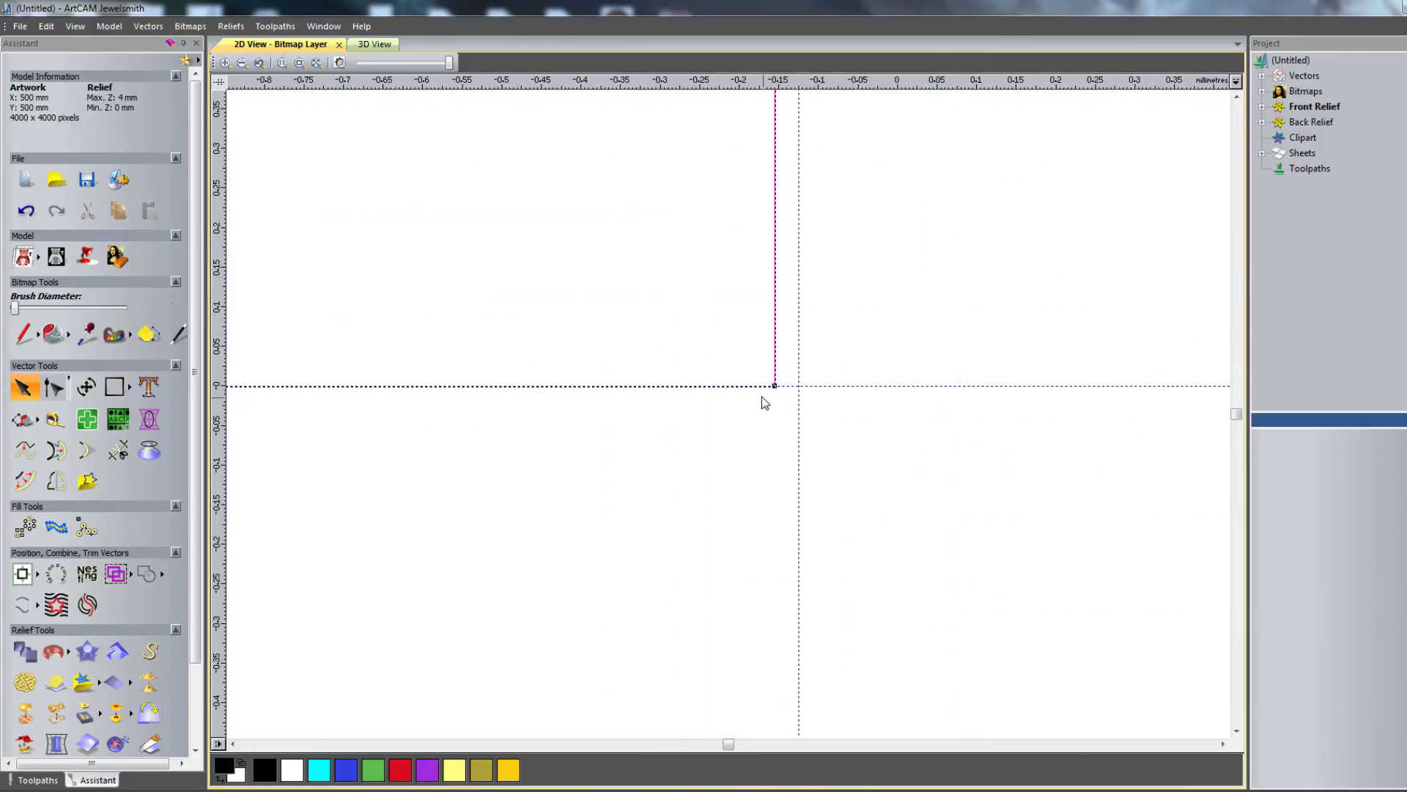
drag(775, 391, 799, 388)
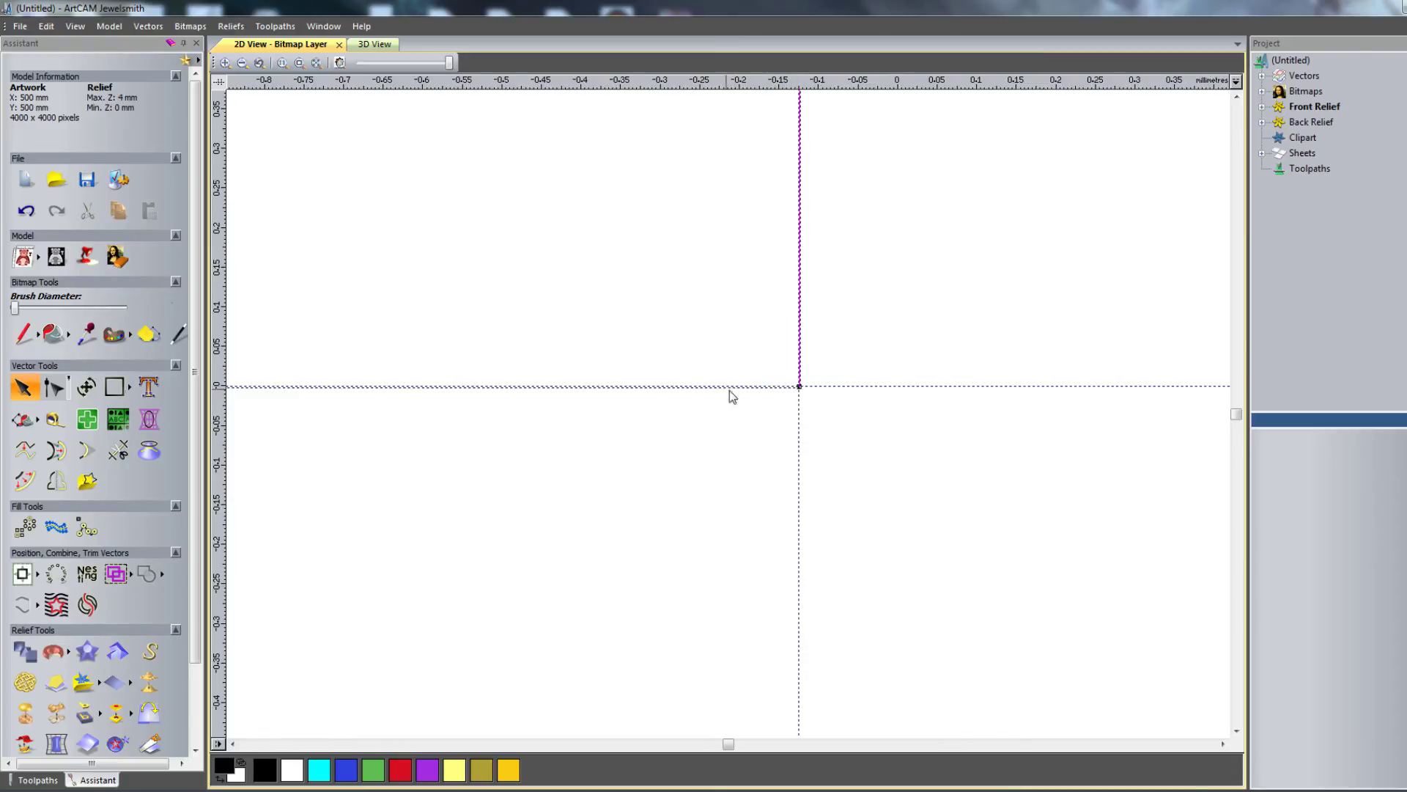
scroll(732, 390, down, 10)
scroll(632, 361, down, 4)
scroll(419, 483, up, 1)
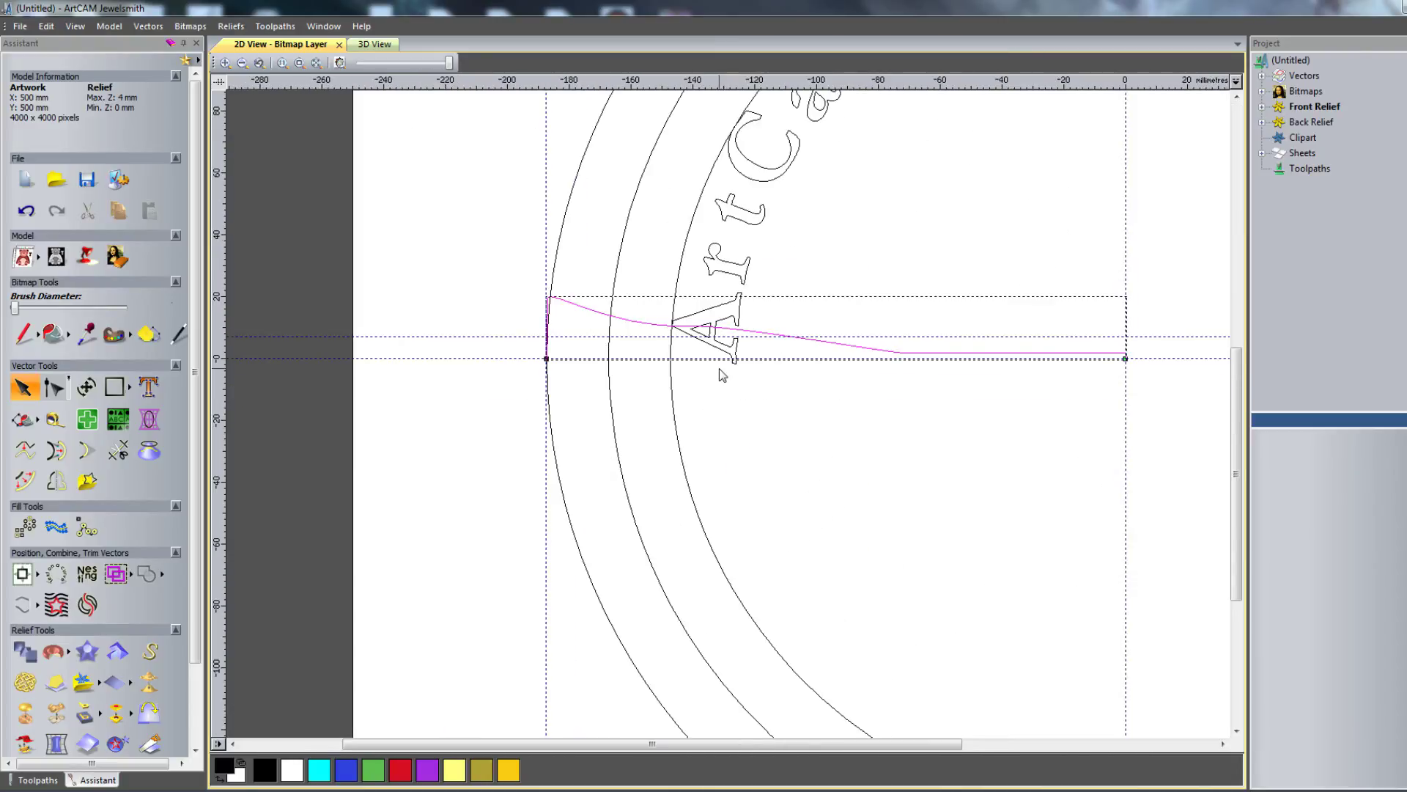
Step: Spin the half cross-section profile through 360 degrees with its curve inverted in Z, using the Add combine mode, and inspect the dish in 3D
click(375, 44)
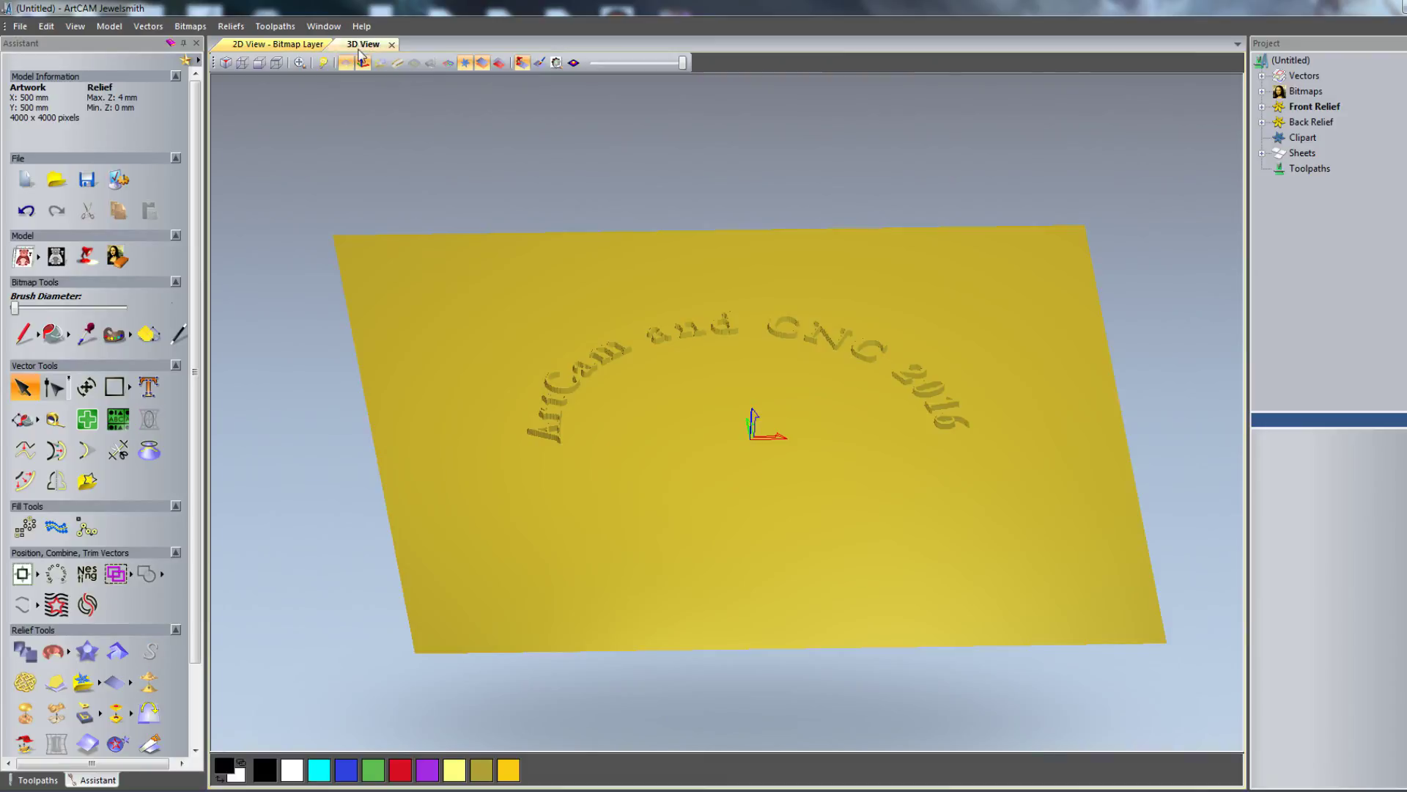
drag(597, 465, 728, 561)
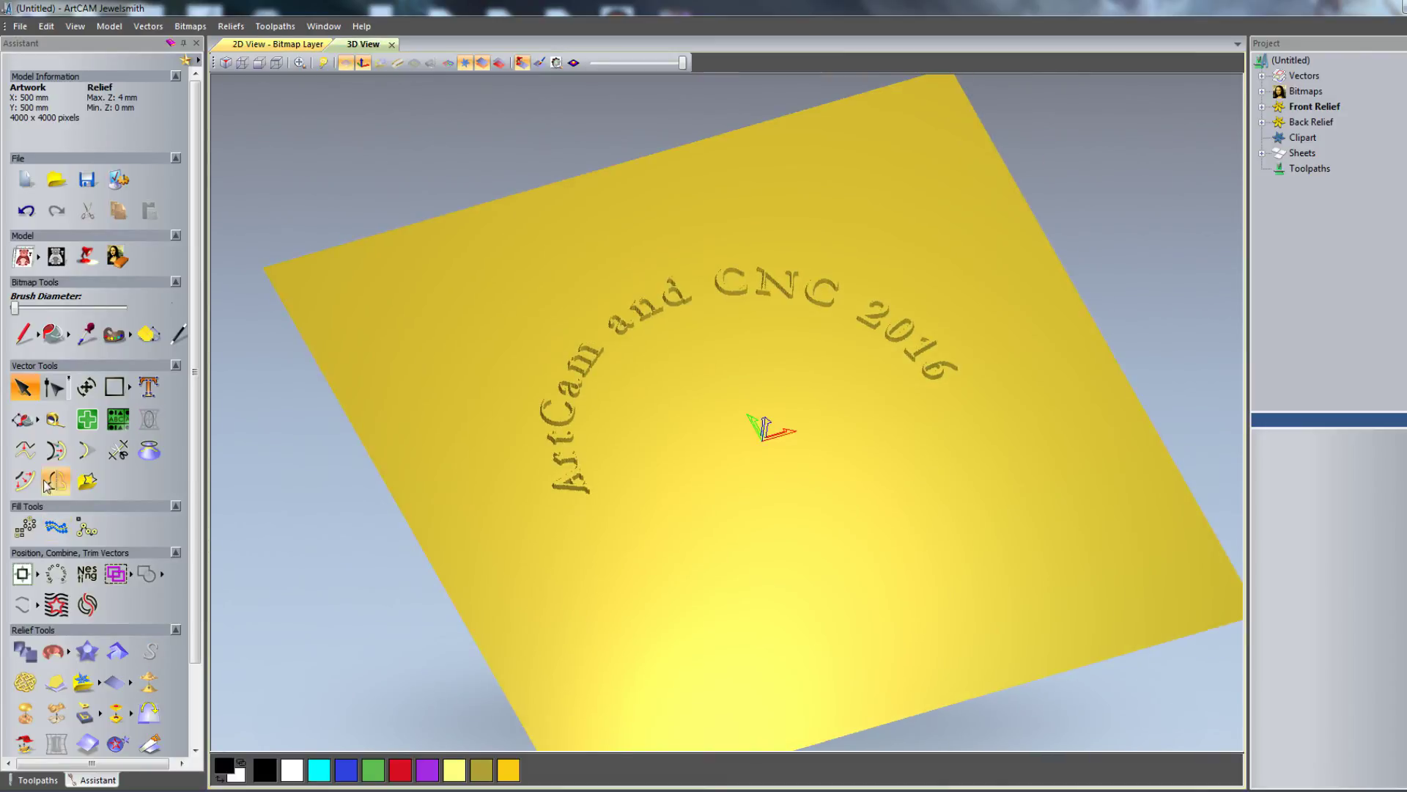
click(55, 648)
click(406, 395)
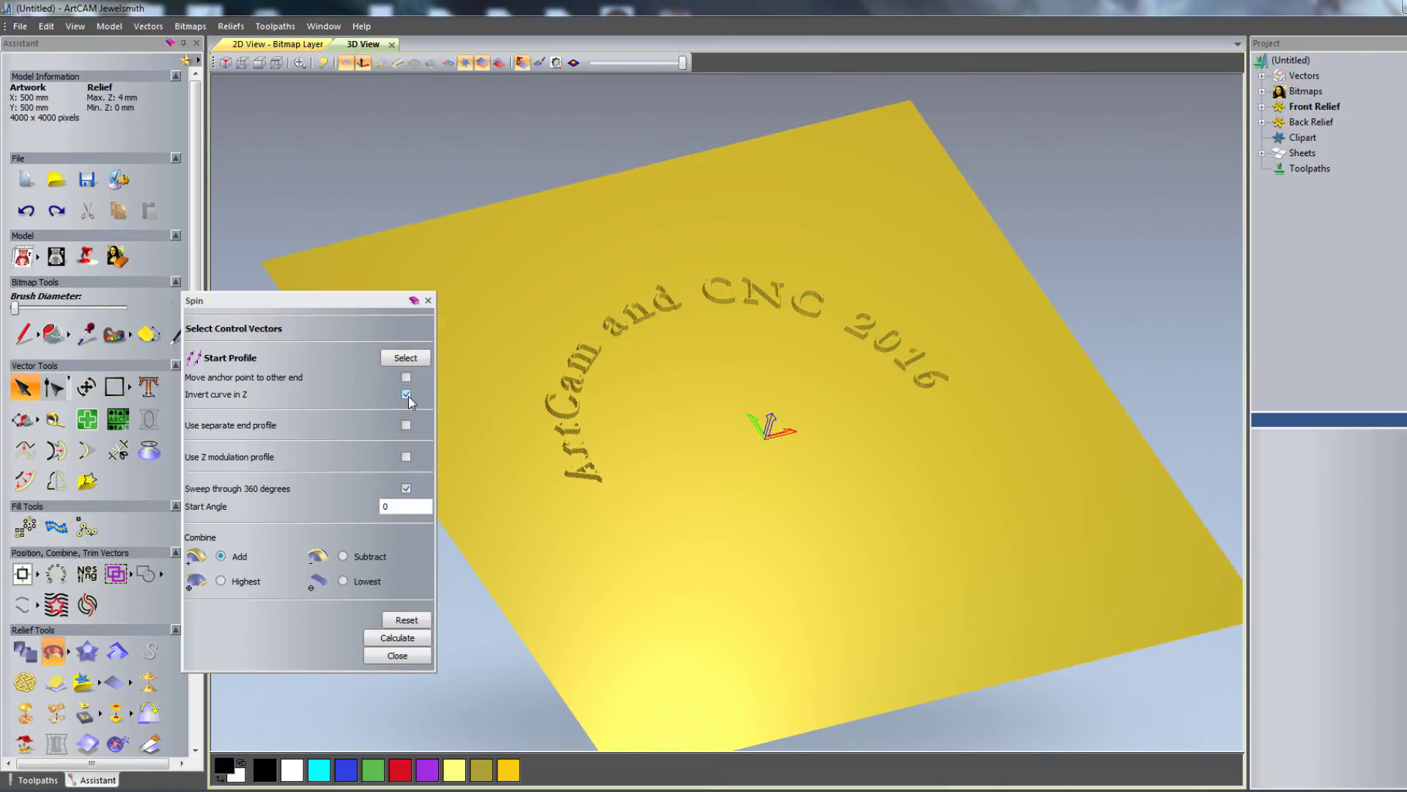
click(410, 638)
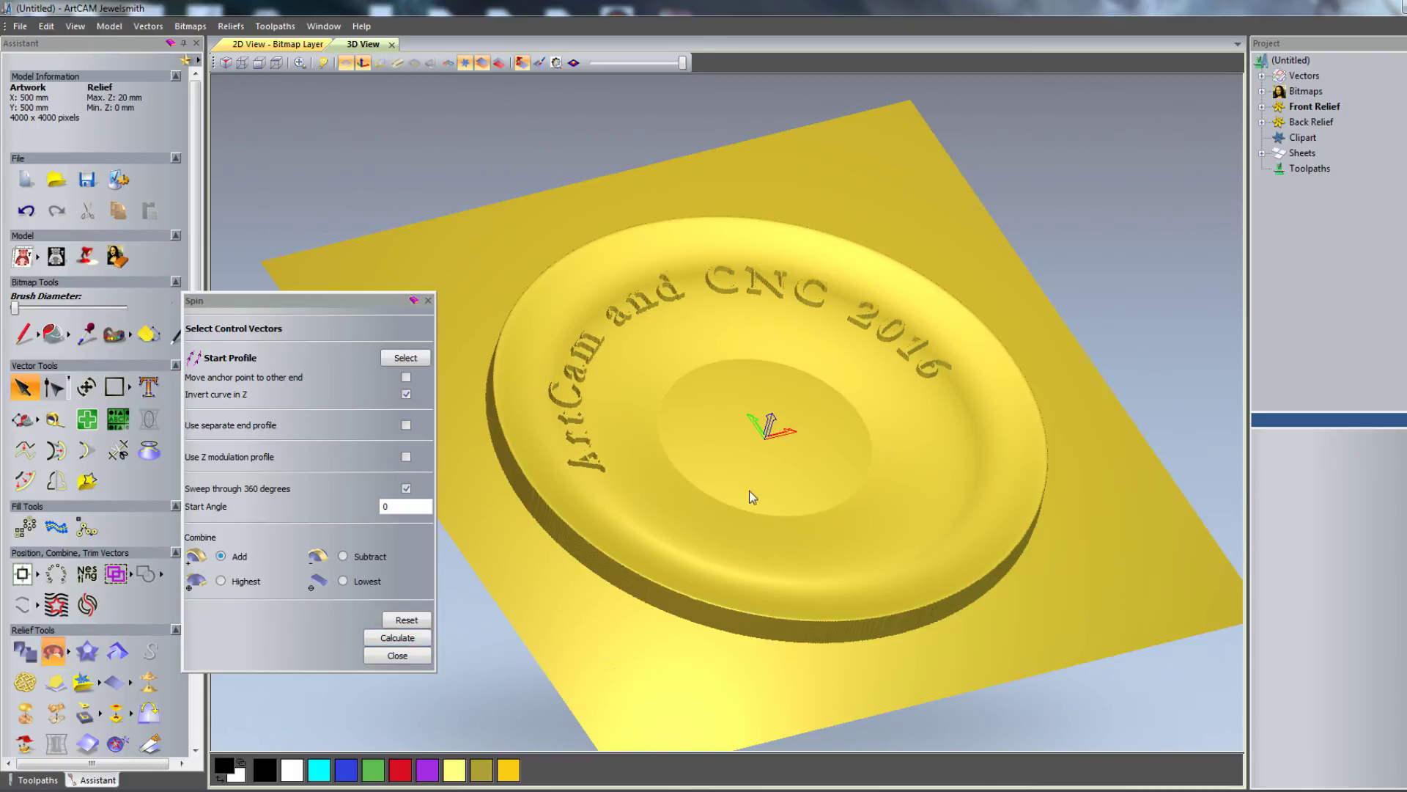
drag(749, 491, 625, 130)
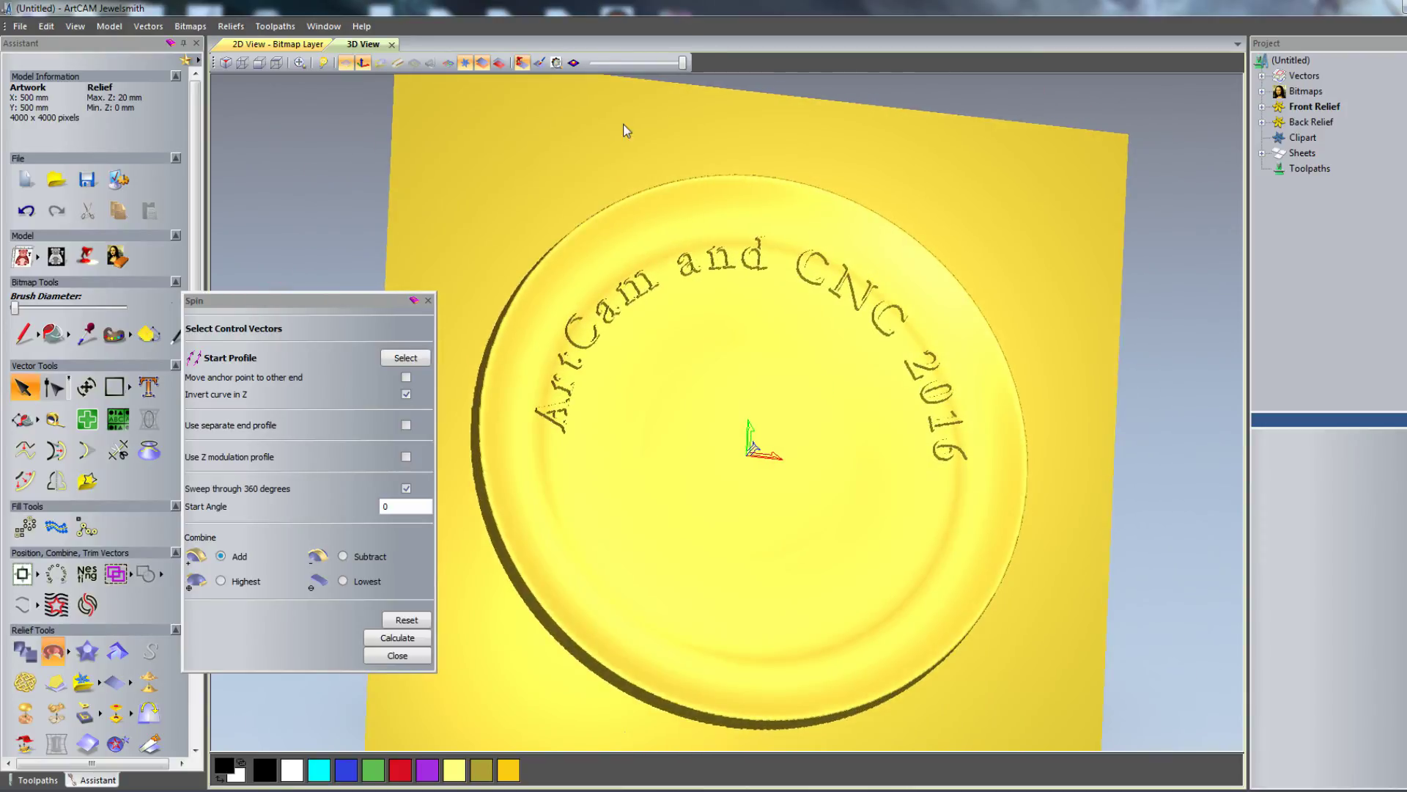
Step: Shade the 3D relief with height-based colours and hide the flat base plane around the dish, with the Spin settings closed
click(557, 63)
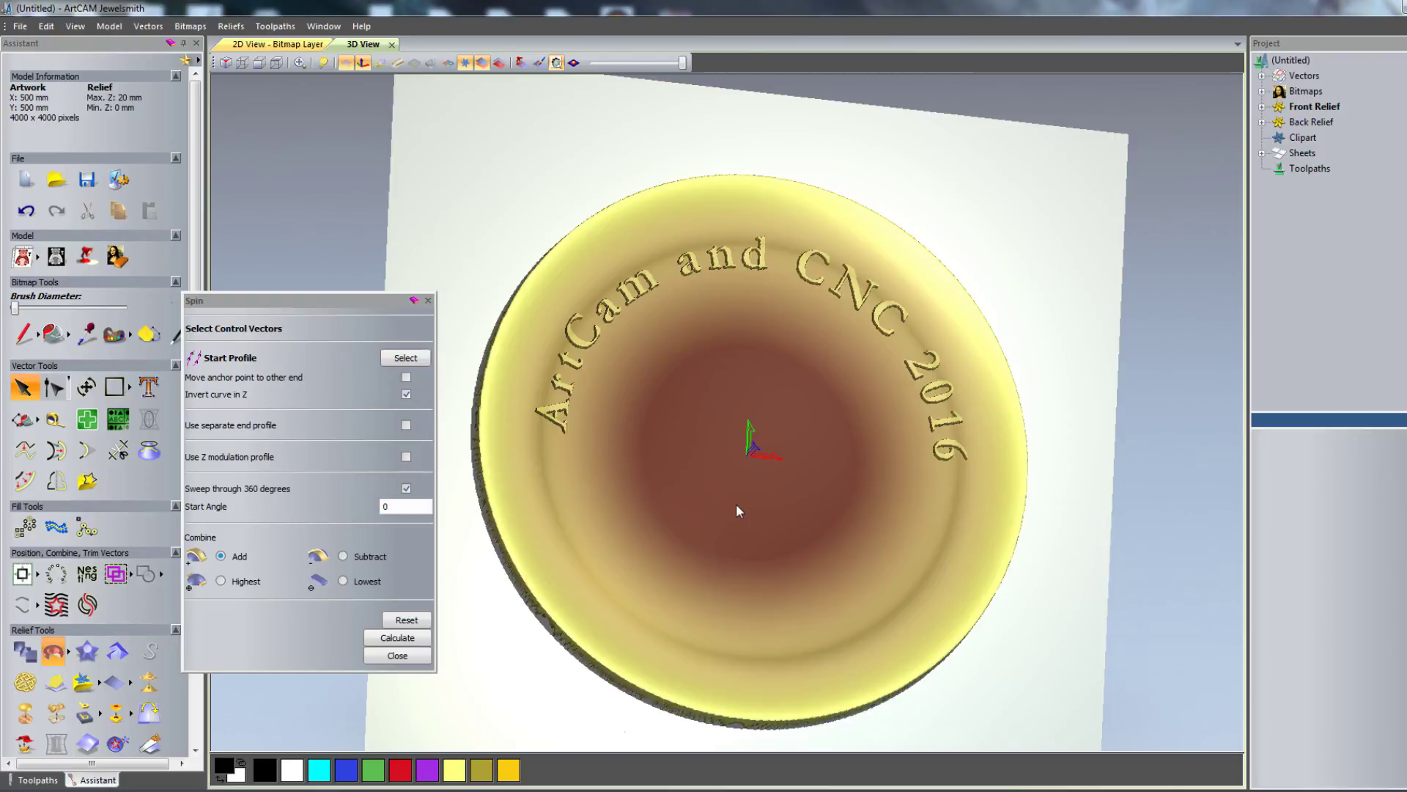
mouse_move(736, 504)
mouse_down()
mouse_move(794, 499)
mouse_move(875, 426)
mouse_move(790, 410)
mouse_move(759, 472)
mouse_up()
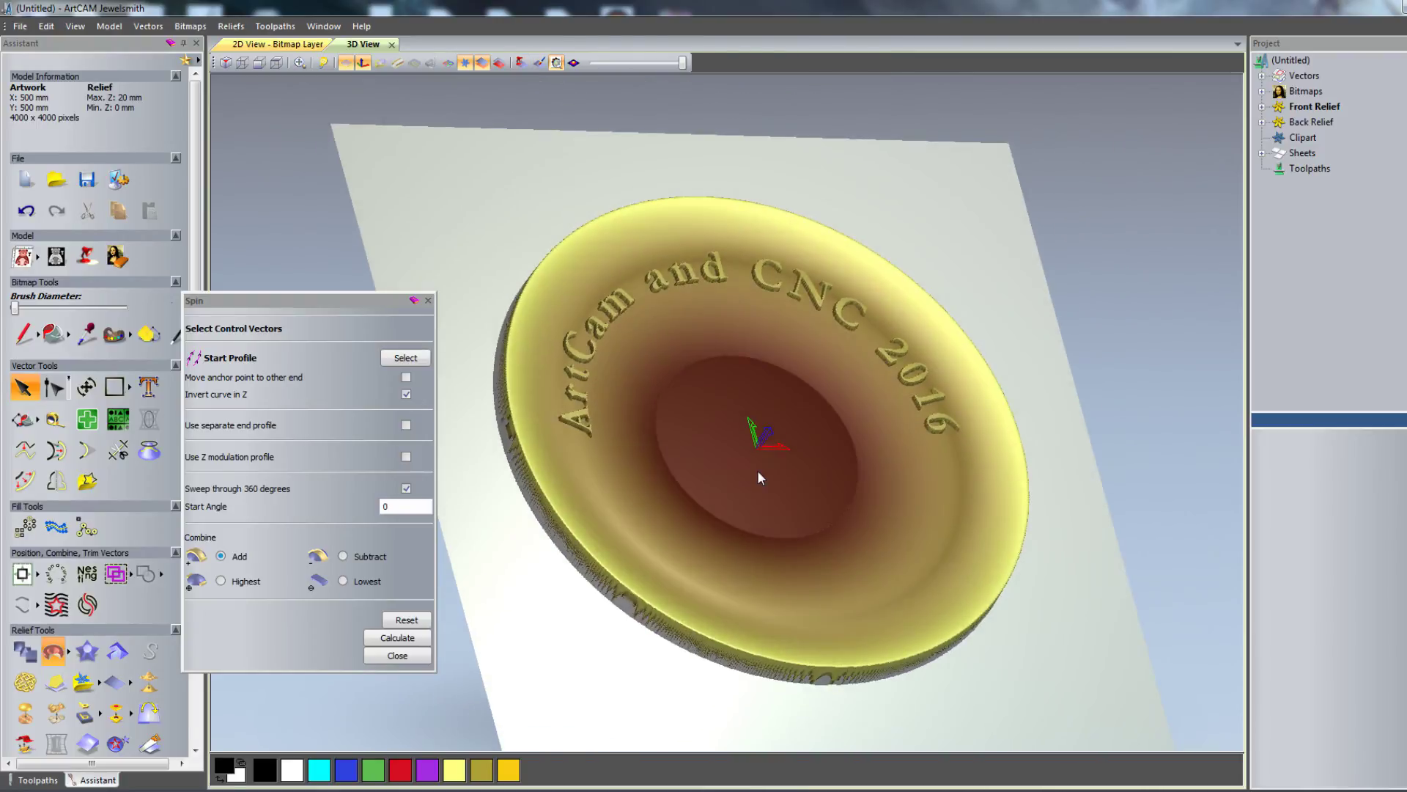
click(347, 63)
click(428, 300)
drag(432, 302, 597, 443)
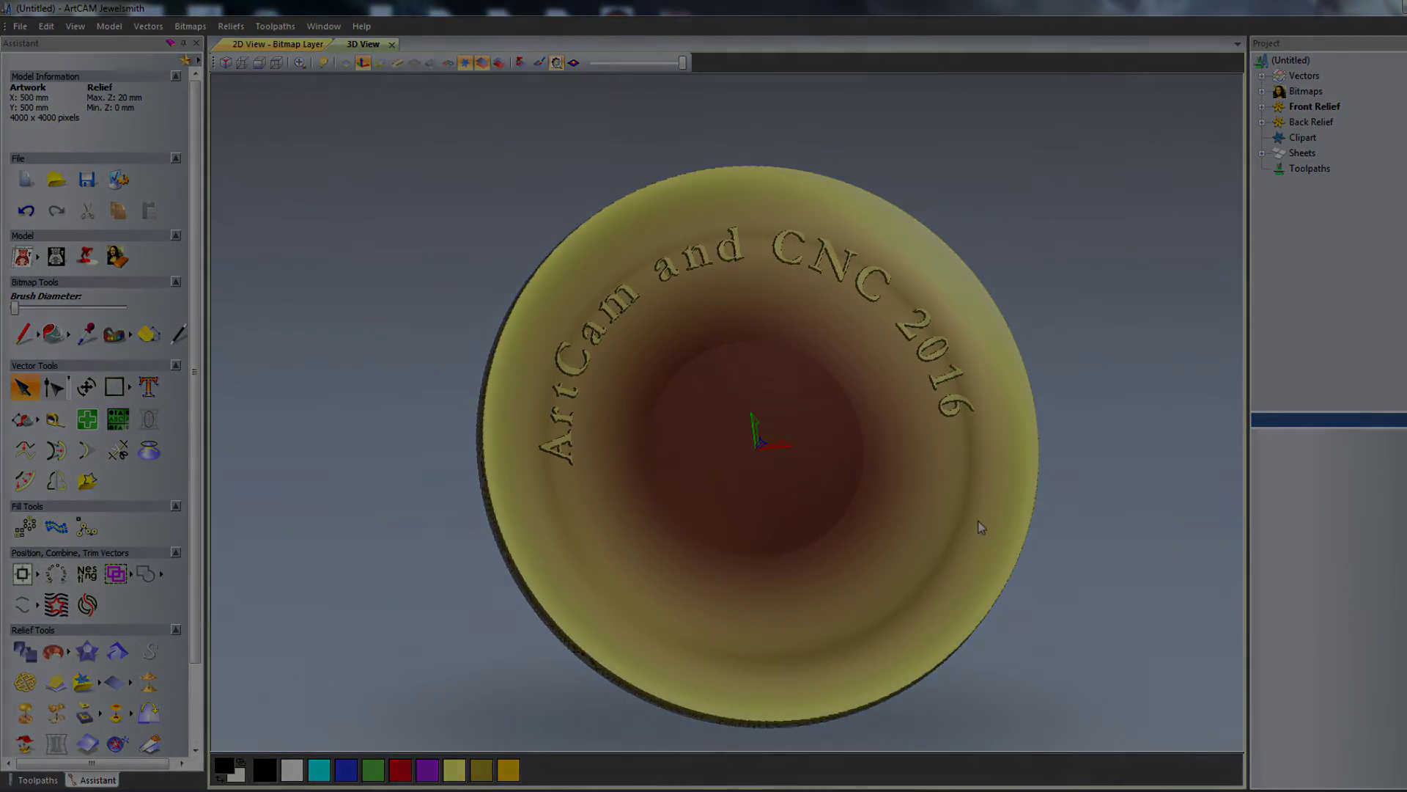
drag(935, 542, 716, 312)
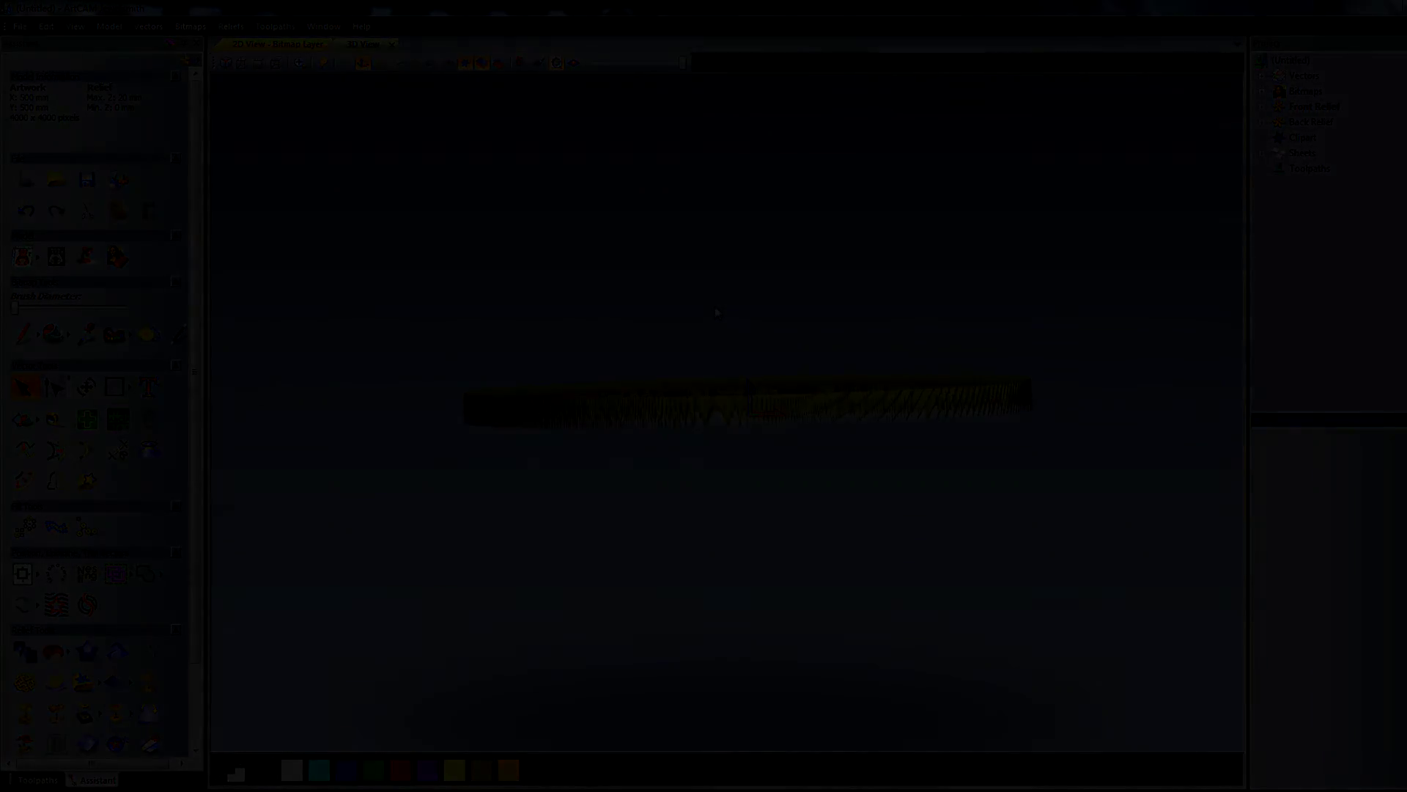